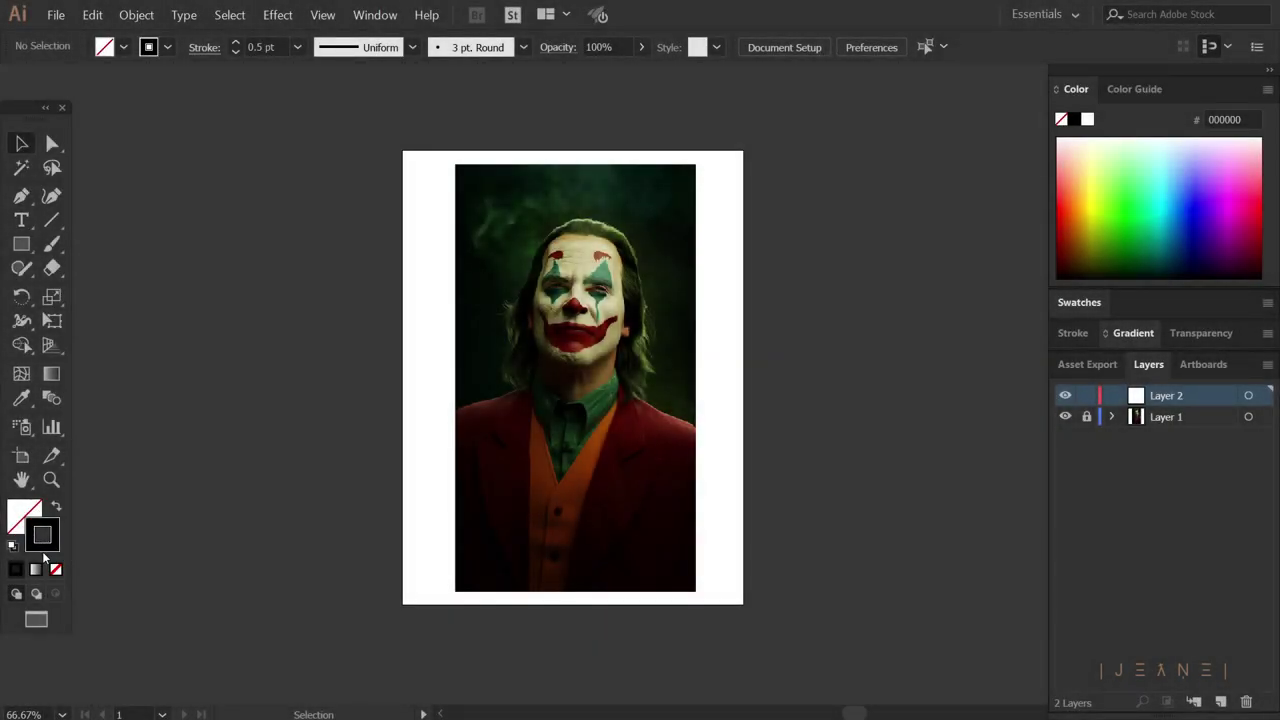
- Set the stroke colour to orange #D69107 and zoom in on the hair
{"action": "double_click", "coordinate": [42, 540]}
{"action": "left_click", "coordinate": [1125, 257]}
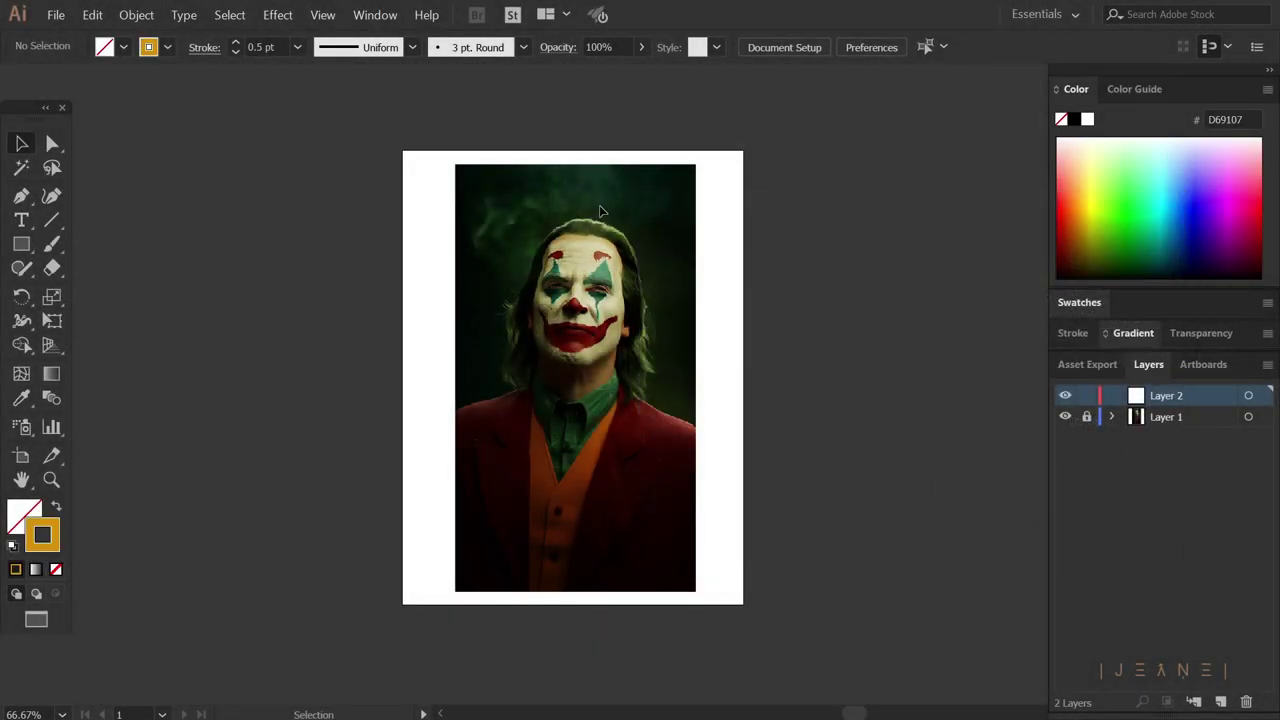
{"action": "scroll", "coordinate": [576, 200], "scroll_direction": "up", "scroll_amount": 3}
{"action": "scroll", "coordinate": [576, 180], "scroll_direction": "up", "scroll_amount": 1}
{"action": "scroll", "coordinate": [594, 205], "scroll_direction": "up", "scroll_amount": 1}
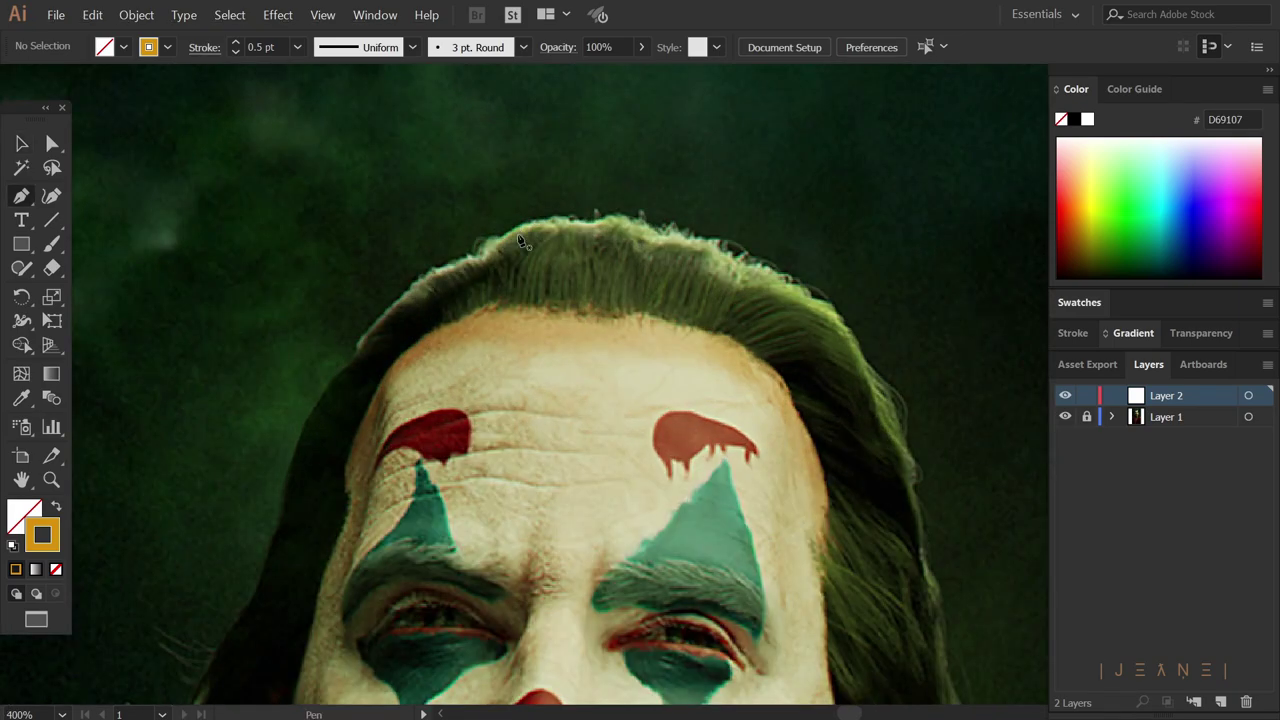
- Draw a short orange zigzag of triangles across the top of the hair
{"action": "left_click", "coordinate": [500, 298]}
{"action": "left_click", "coordinate": [516, 252]}
{"action": "left_click", "coordinate": [512, 302]}
{"action": "left_click", "coordinate": [529, 253]}
{"action": "left_click", "coordinate": [510, 307]}
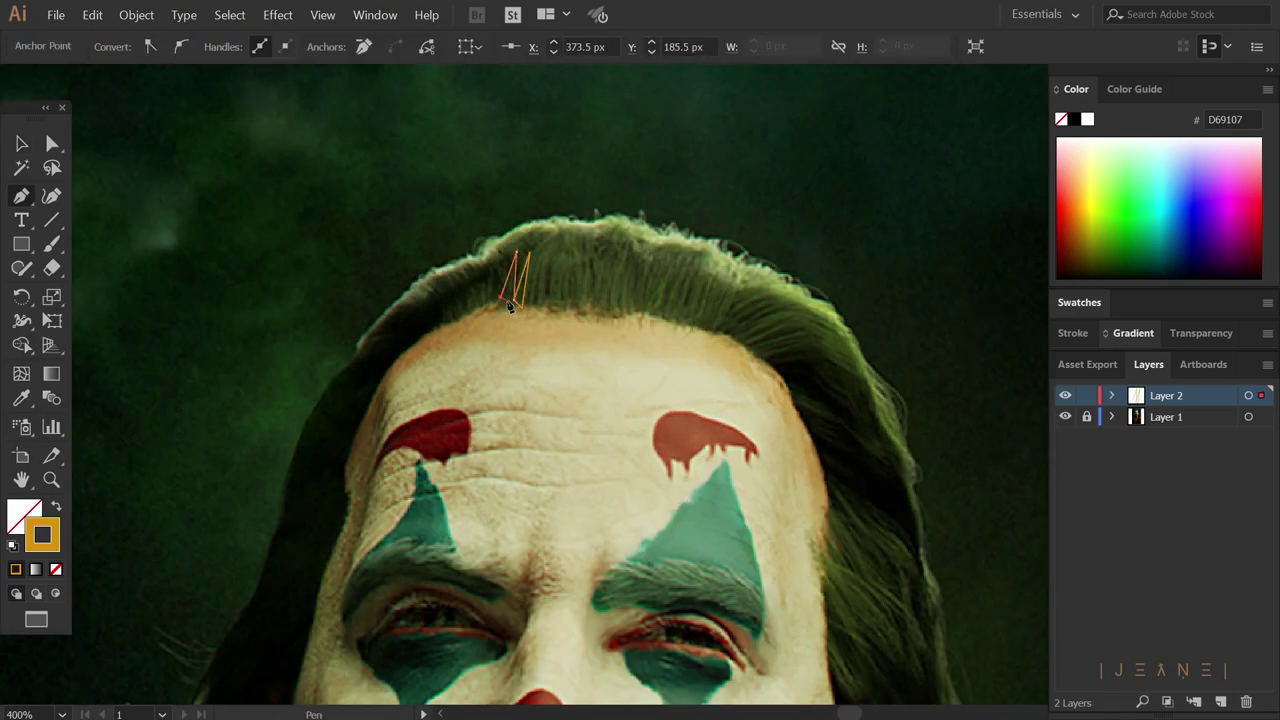
{"action": "key", "text": "Escape"}
- Continue the zigzag triangles across the hair band toward the right side
{"action": "left_click", "coordinate": [546, 239]}
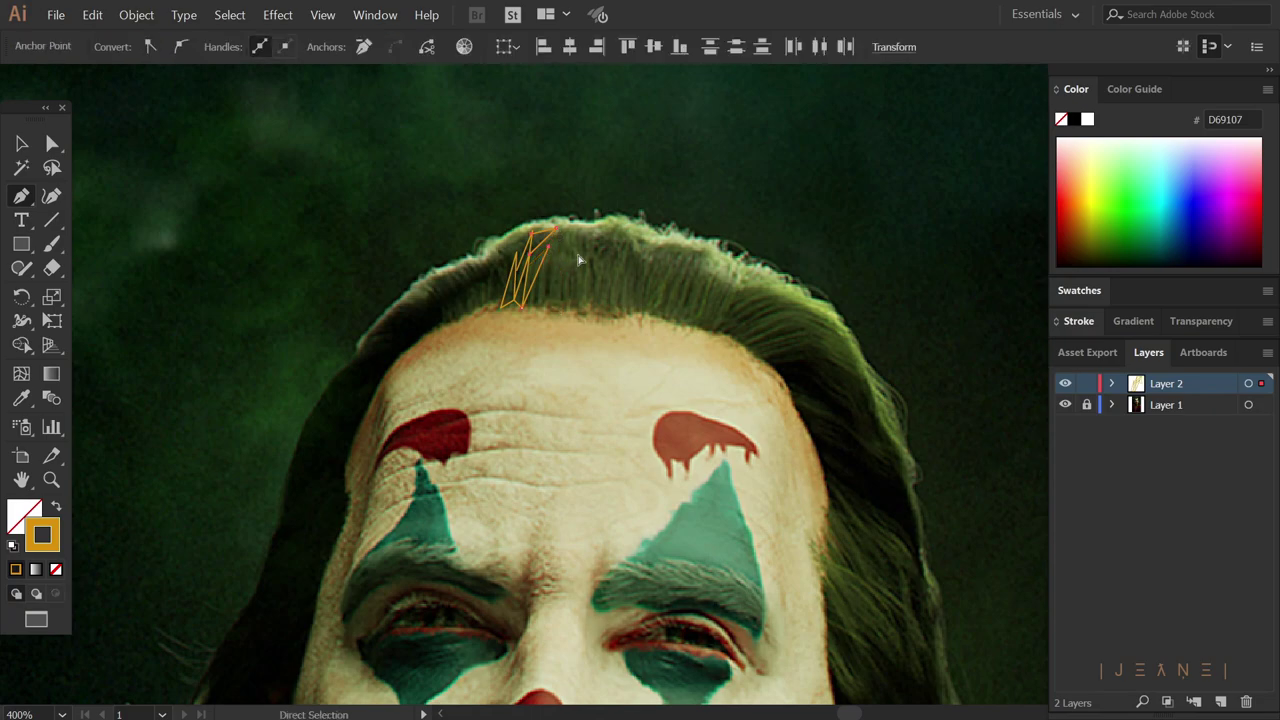
{"action": "scroll", "coordinate": [574, 246], "scroll_direction": "up", "scroll_amount": 1}
{"action": "left_click", "coordinate": [558, 220]}
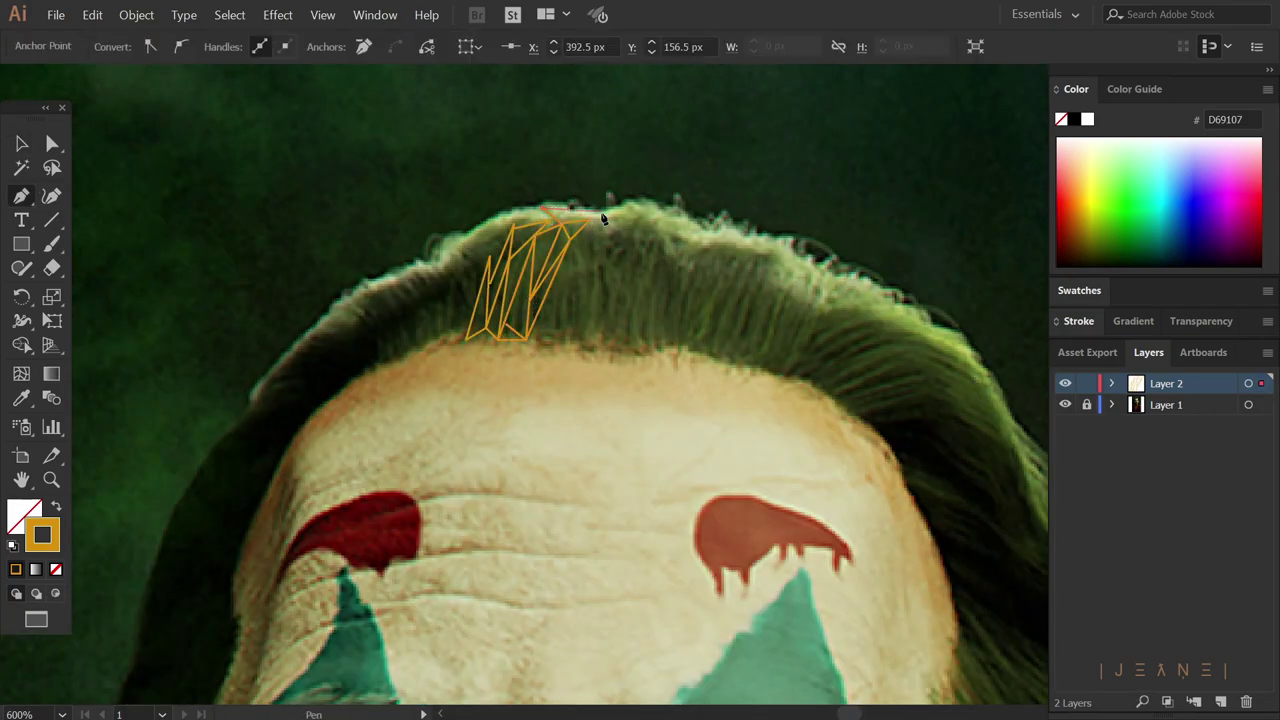
{"action": "left_click", "coordinate": [556, 340]}
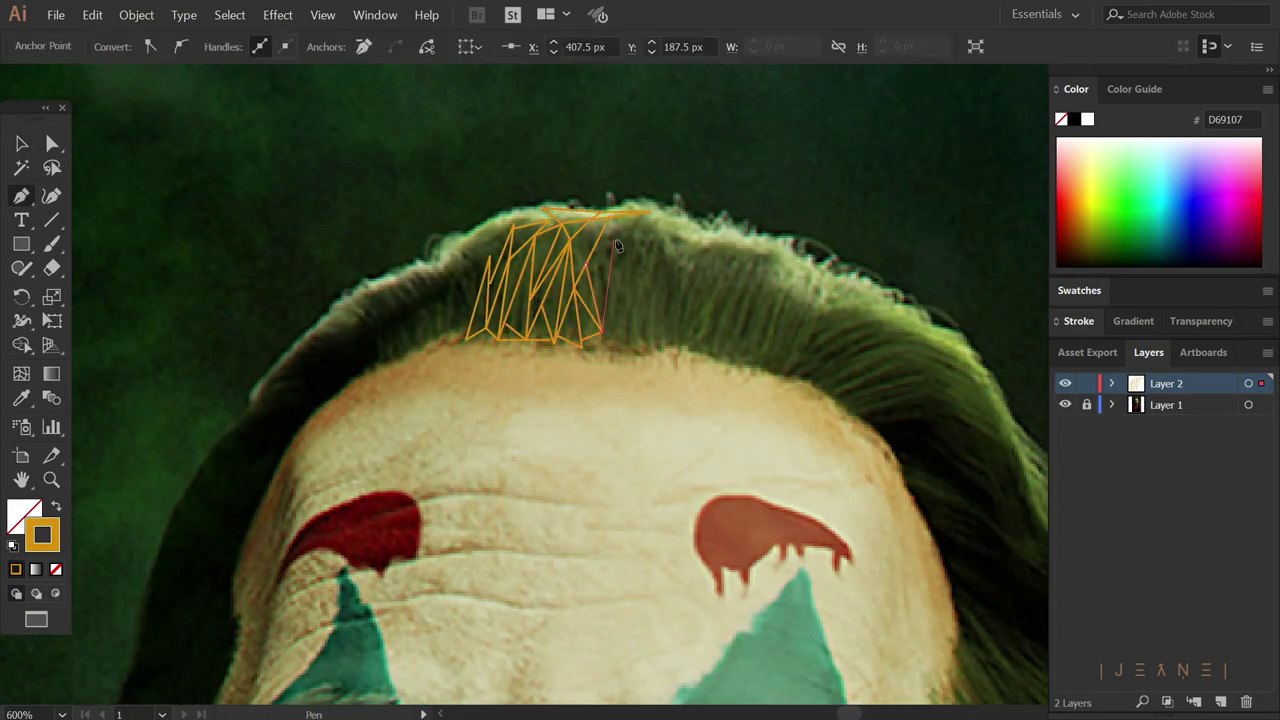
{"action": "left_click", "coordinate": [648, 212]}
{"action": "left_click", "coordinate": [647, 352]}
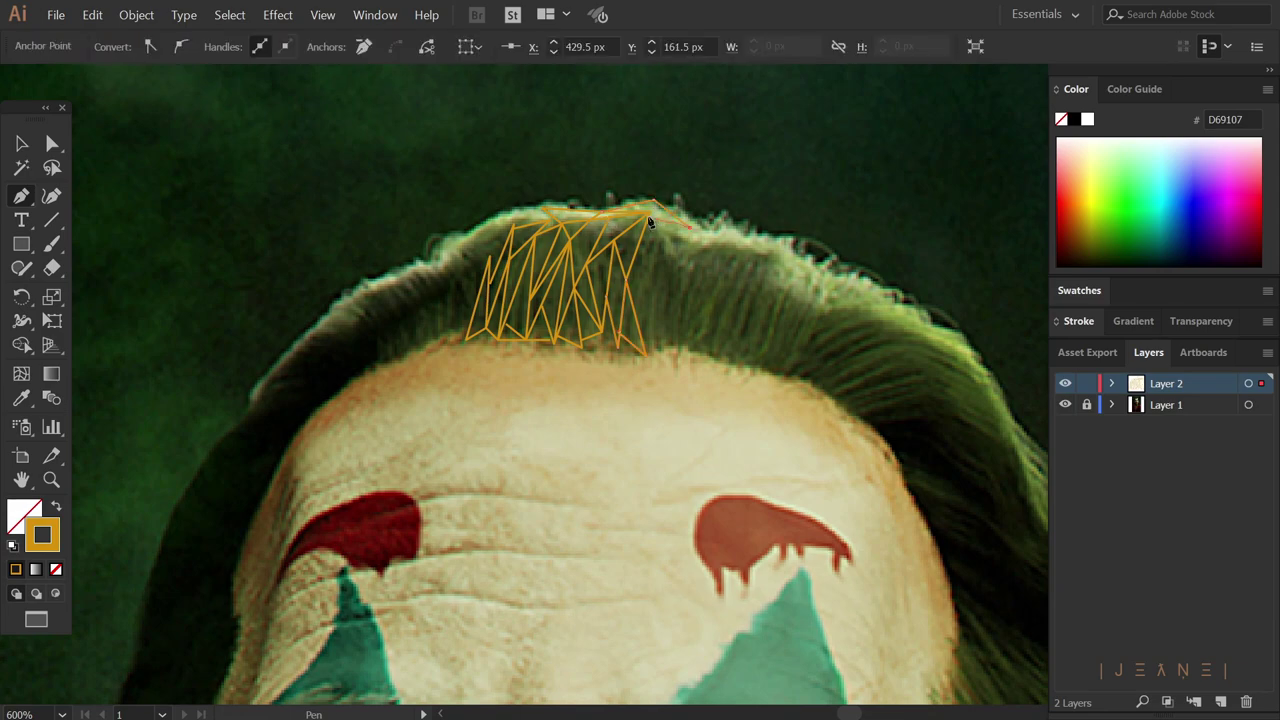
{"action": "left_click", "coordinate": [686, 303]}
{"action": "key", "text": "Escape"}
- Trace zigzag triangles down the left side of the hair beside the forehead and cheek
{"action": "left_click", "coordinate": [428, 270]}
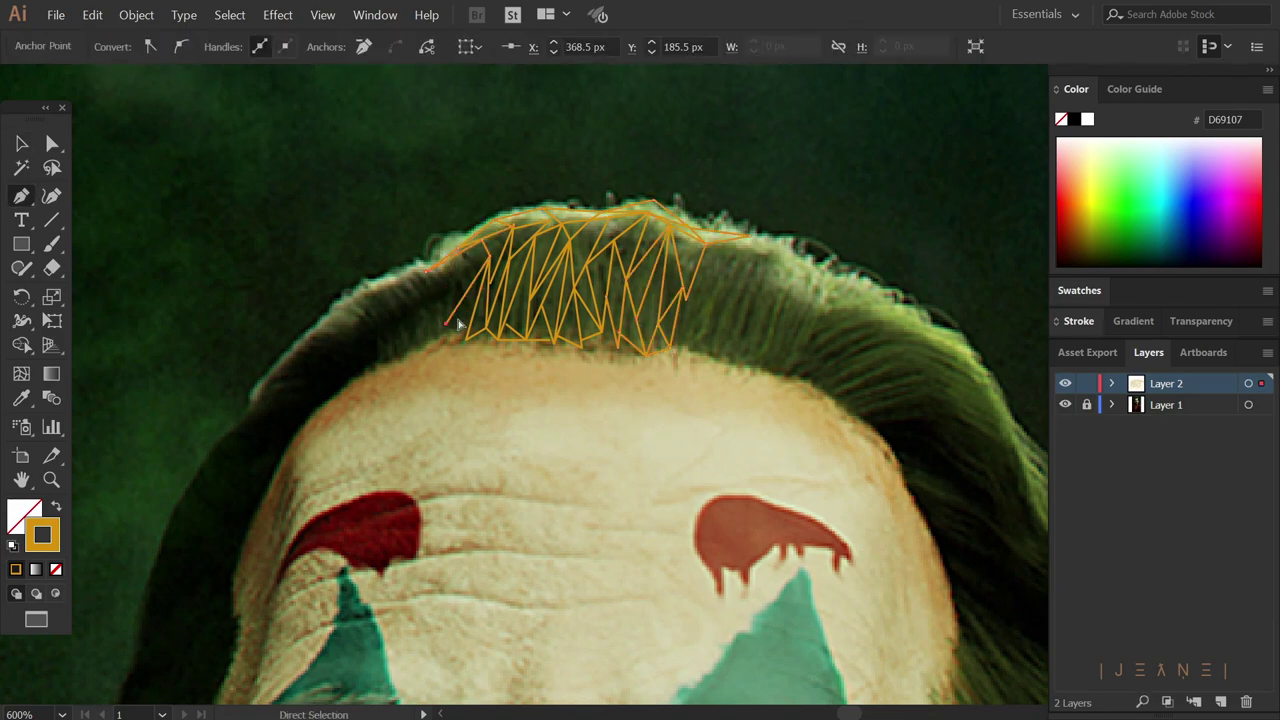
{"action": "left_click", "coordinate": [453, 289]}
{"action": "left_click", "coordinate": [314, 338]}
{"action": "left_click_drag", "start_coordinate": [461, 343], "coordinate": [487, 303]}
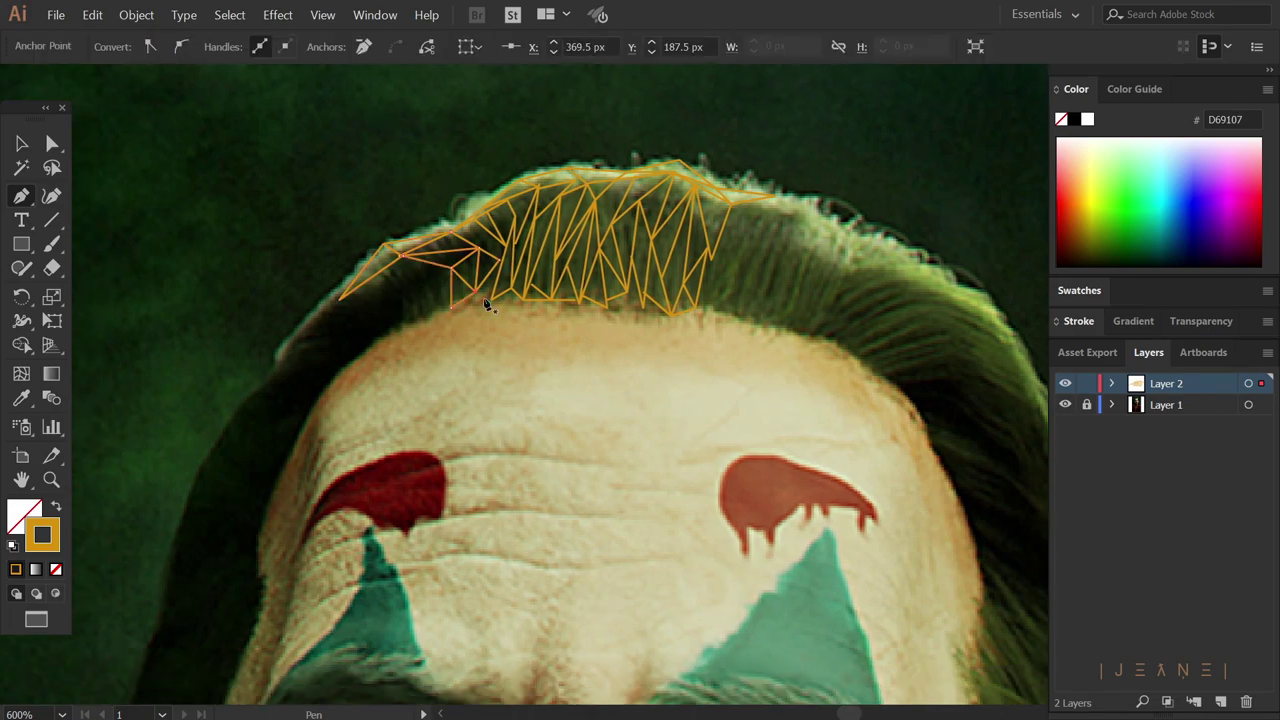
{"action": "left_click", "coordinate": [282, 370]}
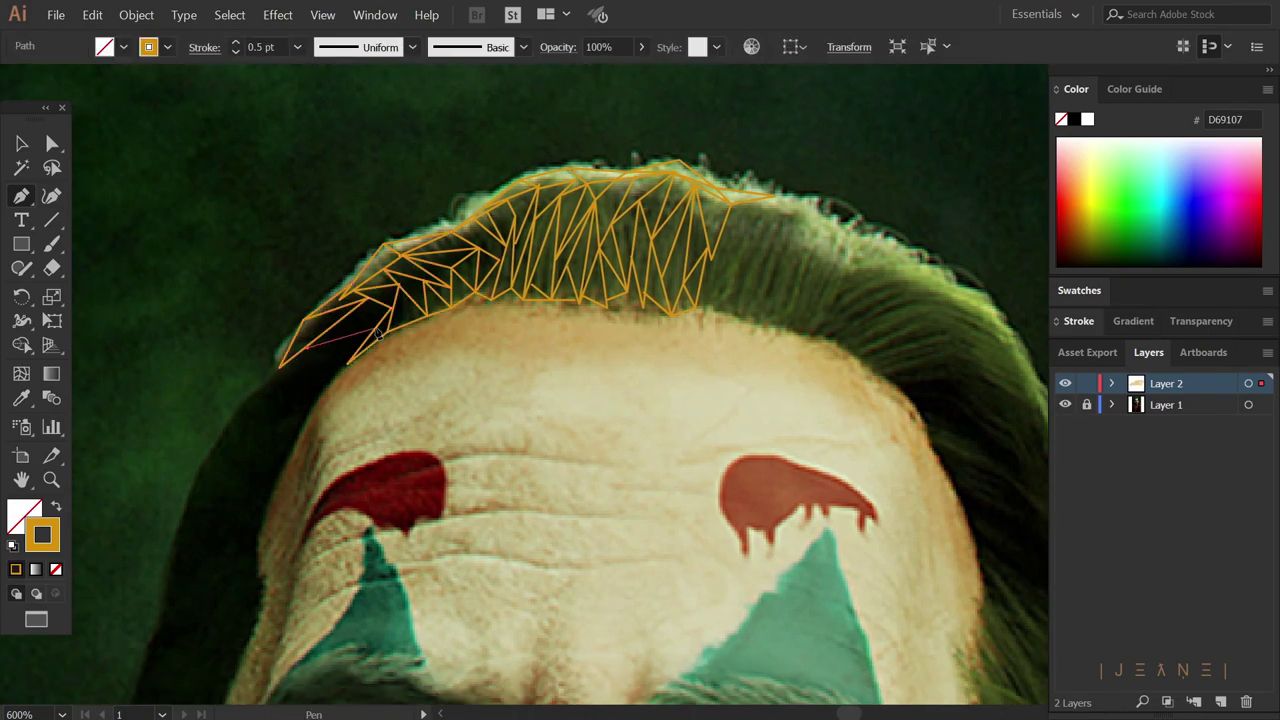
{"action": "left_click", "coordinate": [290, 405]}
{"action": "left_click_drag", "start_coordinate": [290, 405], "coordinate": [340, 345]}
{"action": "left_click_drag", "start_coordinate": [340, 415], "coordinate": [390, 365]}
{"action": "scroll", "coordinate": [503, 200], "scroll_direction": "down", "scroll_amount": 2}
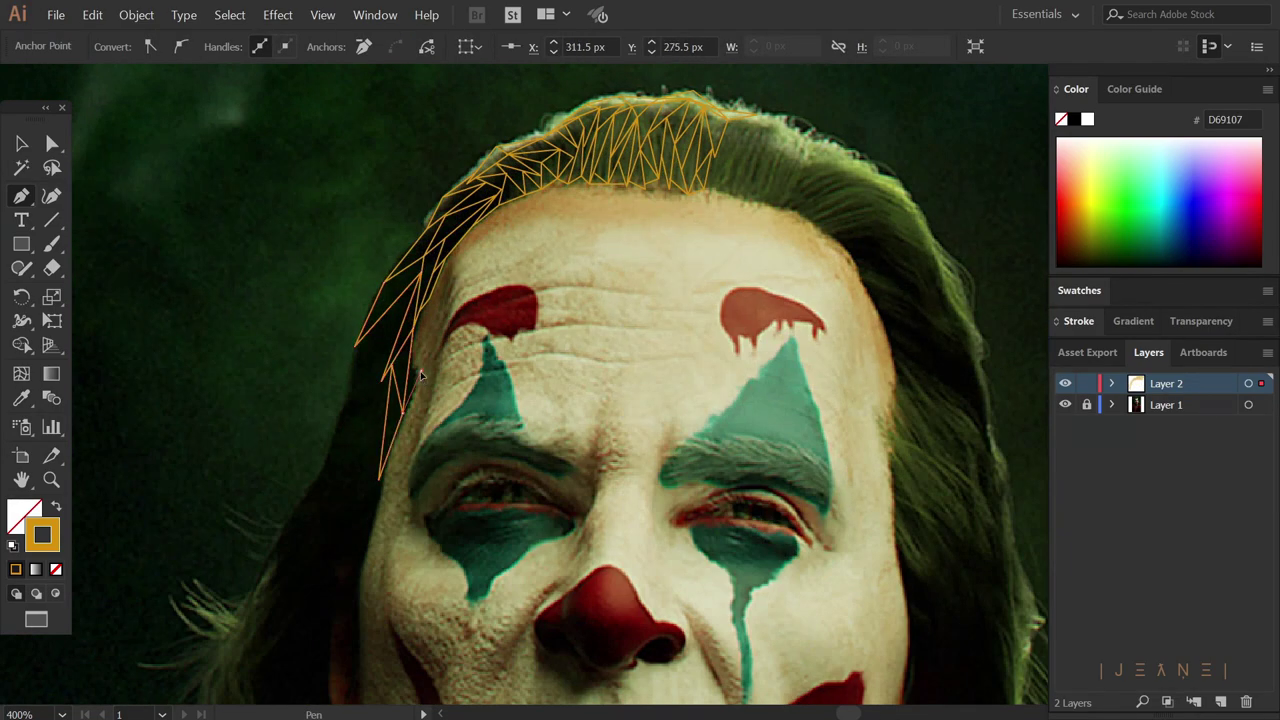
{"action": "scroll", "coordinate": [404, 363], "scroll_direction": "up", "scroll_amount": 2}
{"action": "left_click", "coordinate": [320, 585]}
{"action": "left_click_drag", "start_coordinate": [325, 521], "coordinate": [410, 432]}
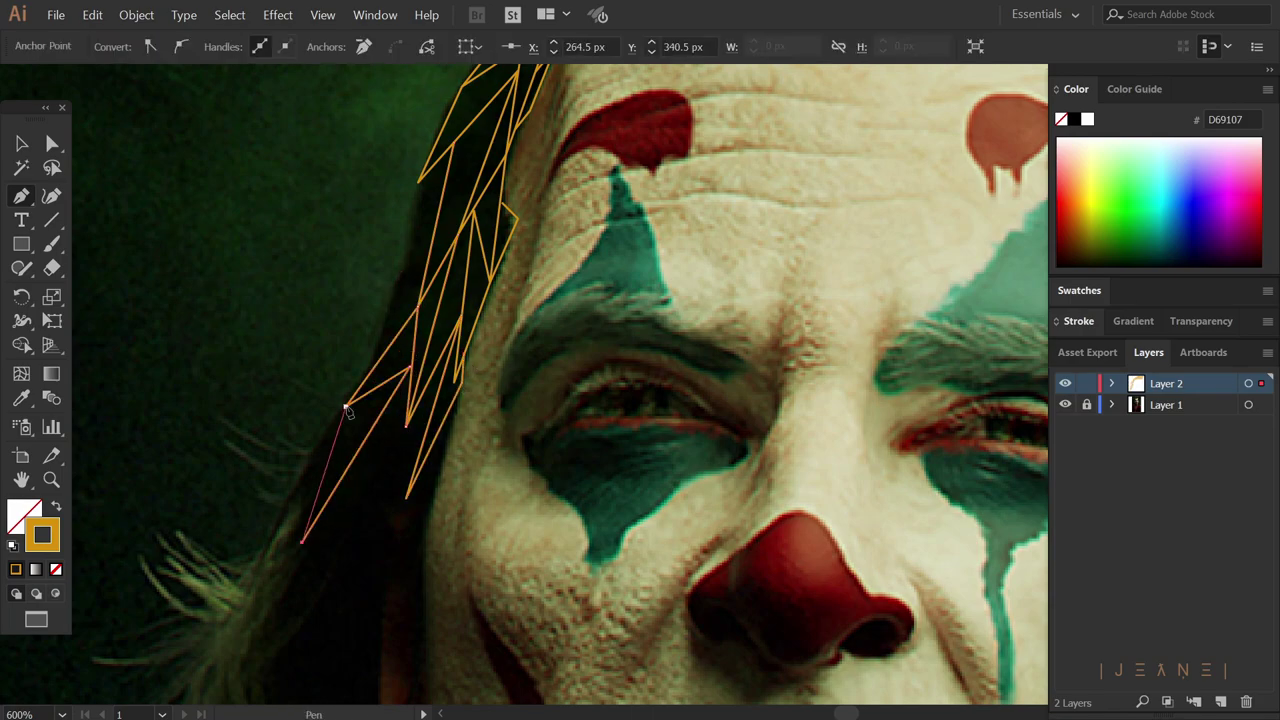
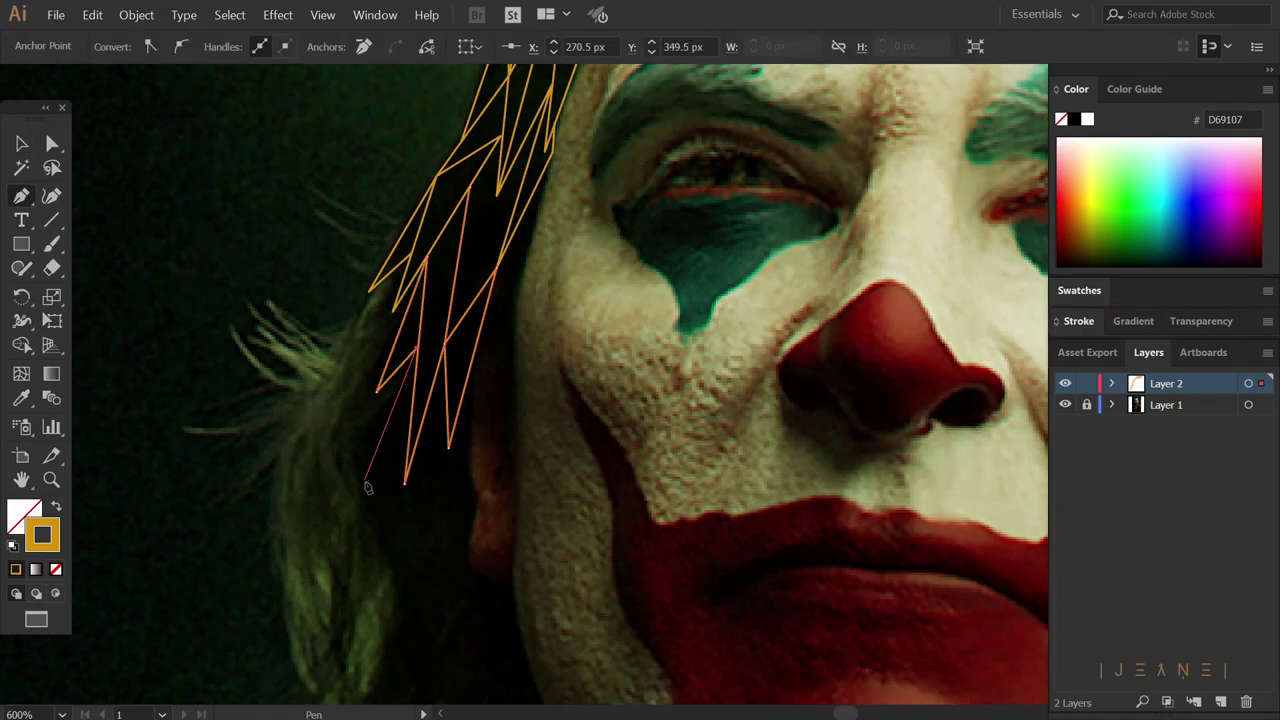
- Extend the hair-lock triangles down and to the left along the left strand
{"action": "scroll", "coordinate": [368, 487], "scroll_direction": "down", "scroll_amount": 1}
{"action": "scroll", "coordinate": [400, 450], "scroll_direction": "up", "scroll_amount": 1}
{"action": "scroll", "coordinate": [418, 397], "scroll_direction": "down", "scroll_amount": 1}
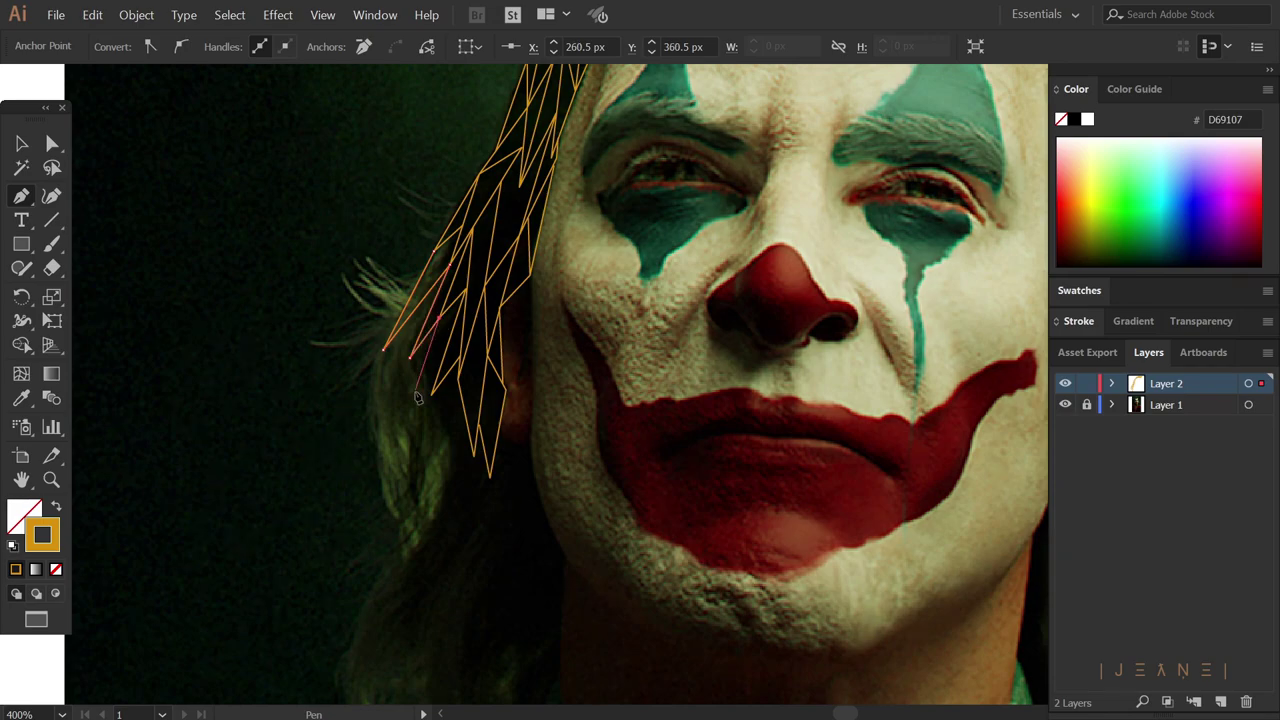
{"action": "left_click", "coordinate": [367, 420]}
{"action": "scroll", "coordinate": [423, 380], "scroll_direction": "up", "scroll_amount": 1}
{"action": "scroll", "coordinate": [408, 480], "scroll_direction": "down", "scroll_amount": 1}
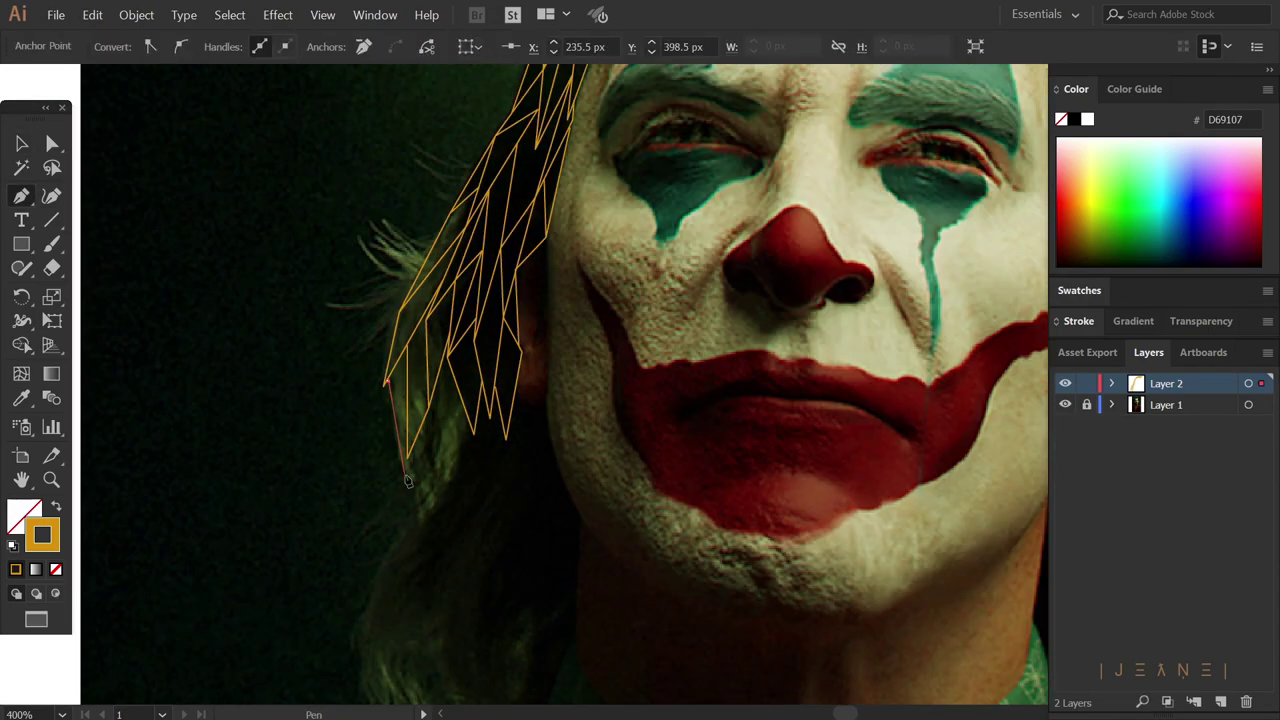
{"action": "scroll", "coordinate": [462, 470], "scroll_direction": "down", "scroll_amount": 3}
{"action": "scroll", "coordinate": [430, 430], "scroll_direction": "down", "scroll_amount": 1}
{"action": "scroll", "coordinate": [420, 440], "scroll_direction": "up", "scroll_amount": 1}
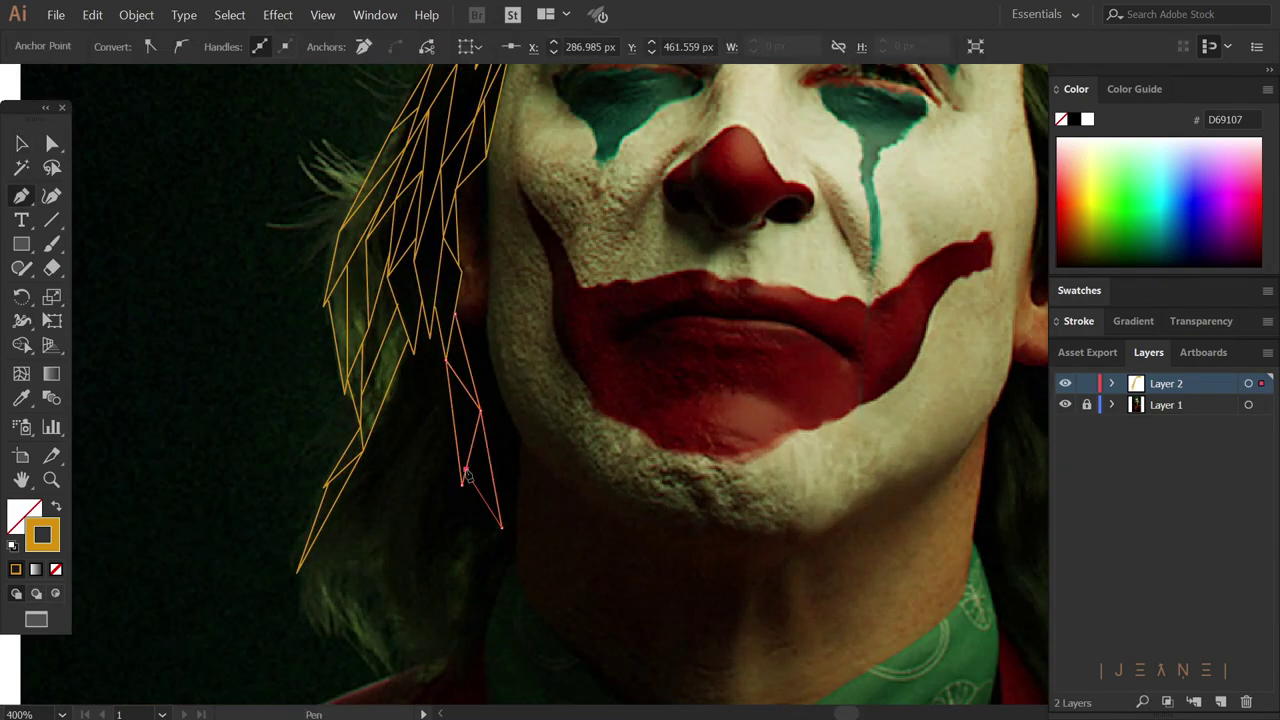
{"action": "left_click", "coordinate": [343, 487]}
{"action": "scroll", "coordinate": [330, 500], "scroll_direction": "down", "scroll_amount": 1}
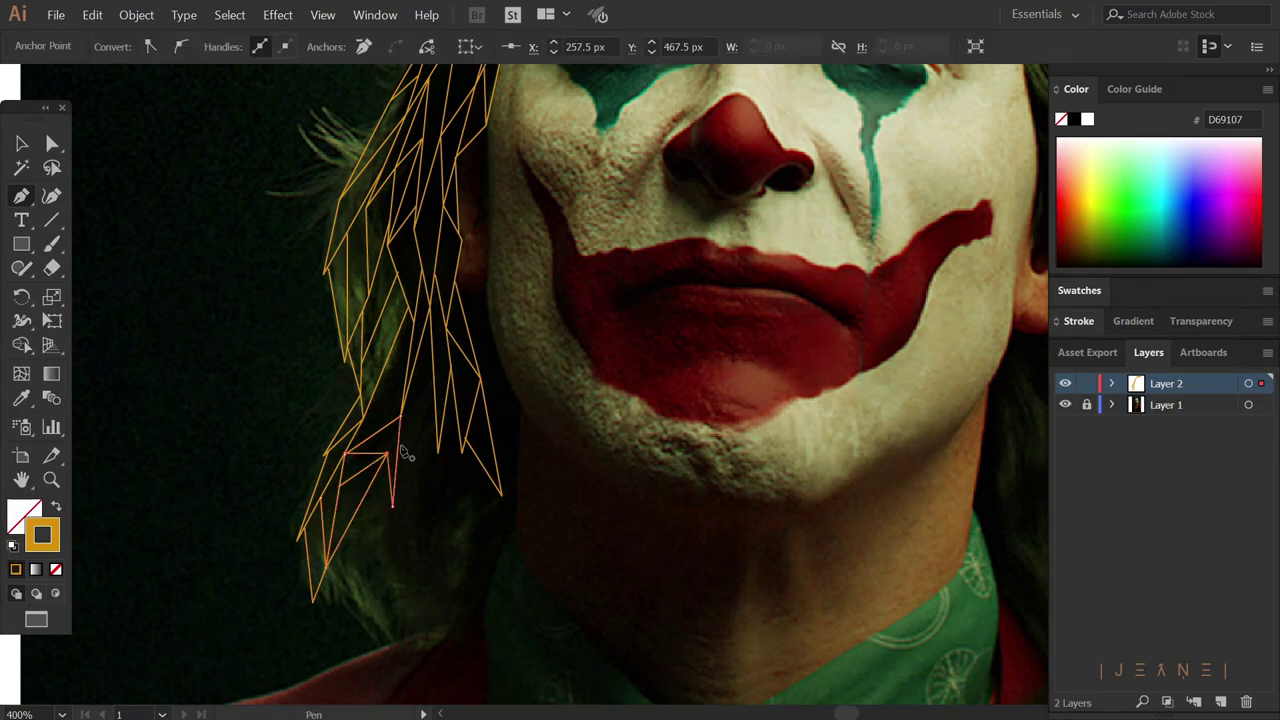
- Add triangle points at the hair tip by the shoulder, then run the mesh back up rightward
{"action": "left_click", "coordinate": [409, 548]}
{"action": "scroll", "coordinate": [463, 395], "scroll_direction": "up", "scroll_amount": 1}
{"action": "left_click", "coordinate": [396, 536]}
{"action": "scroll", "coordinate": [421, 595], "scroll_direction": "down", "scroll_amount": 1}
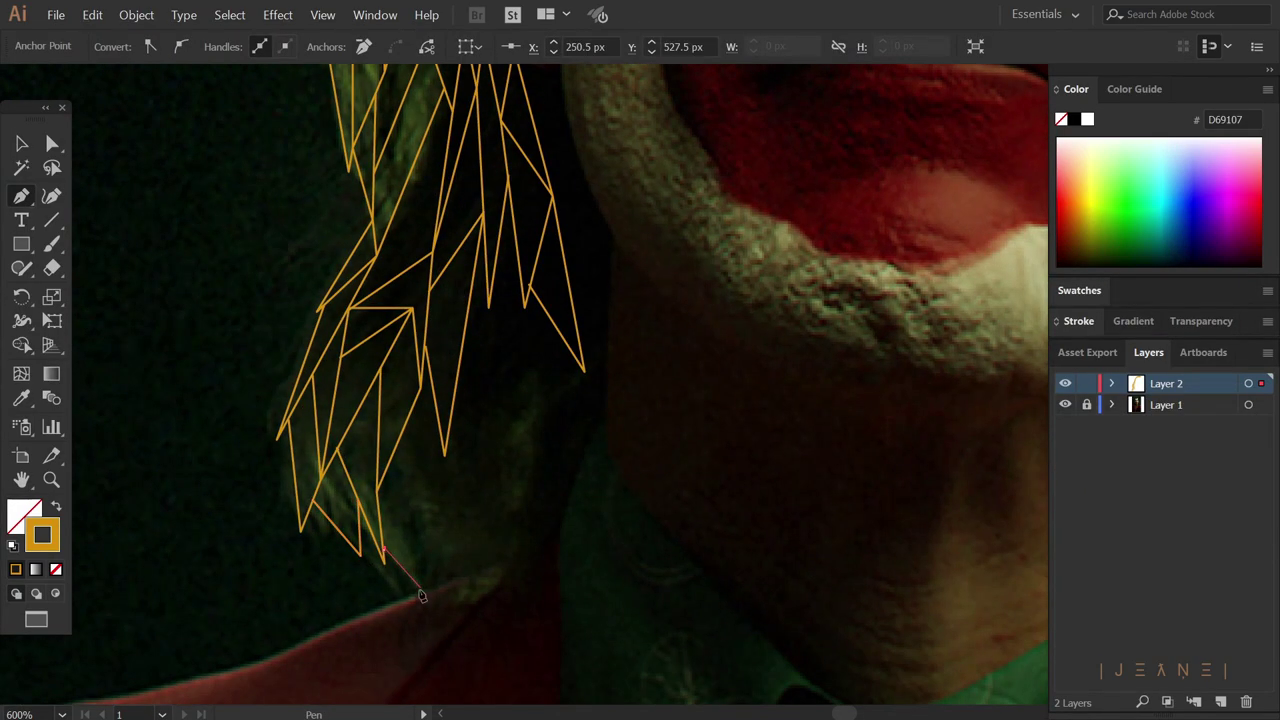
{"action": "left_click", "coordinate": [558, 550]}
{"action": "scroll", "coordinate": [558, 550], "scroll_direction": "down", "scroll_amount": 2}
{"action": "left_click", "coordinate": [578, 405]}
{"action": "left_click", "coordinate": [593, 365]}
{"action": "left_click", "coordinate": [563, 308]}
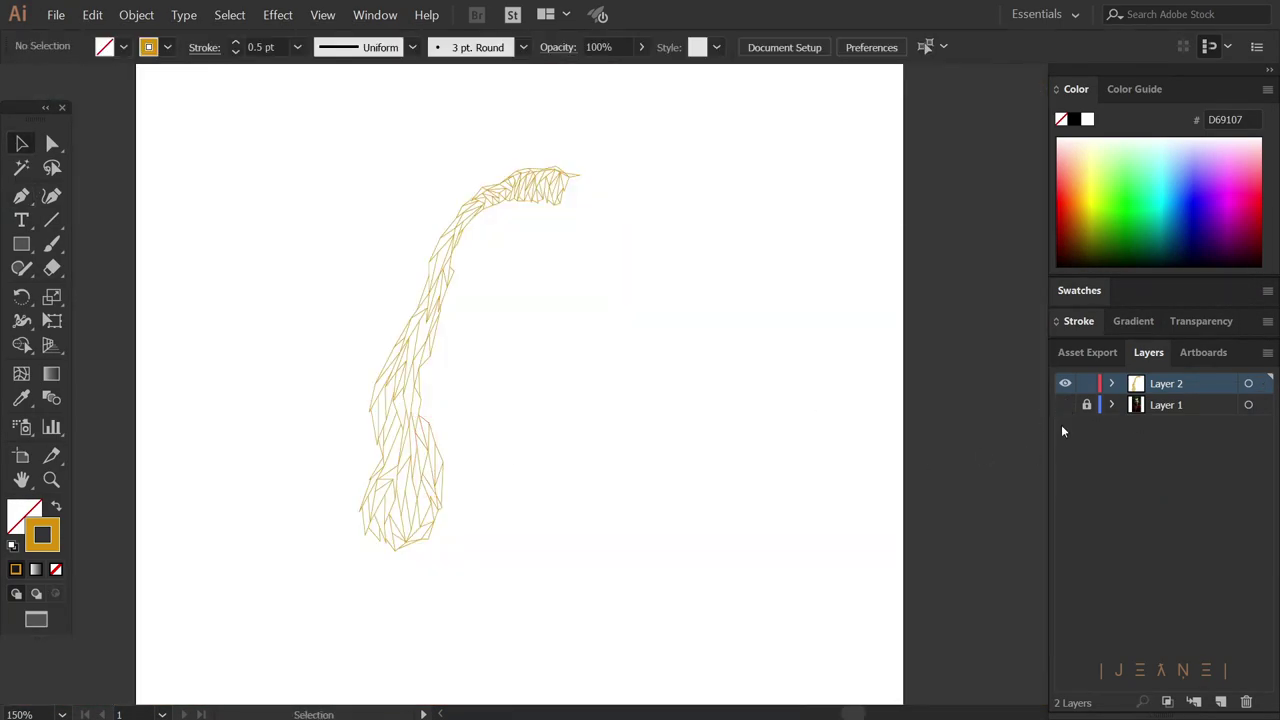
- Triangulate the hair's lower edge, then toggle the photo layer off and on to check
{"action": "key", "text": "p"}
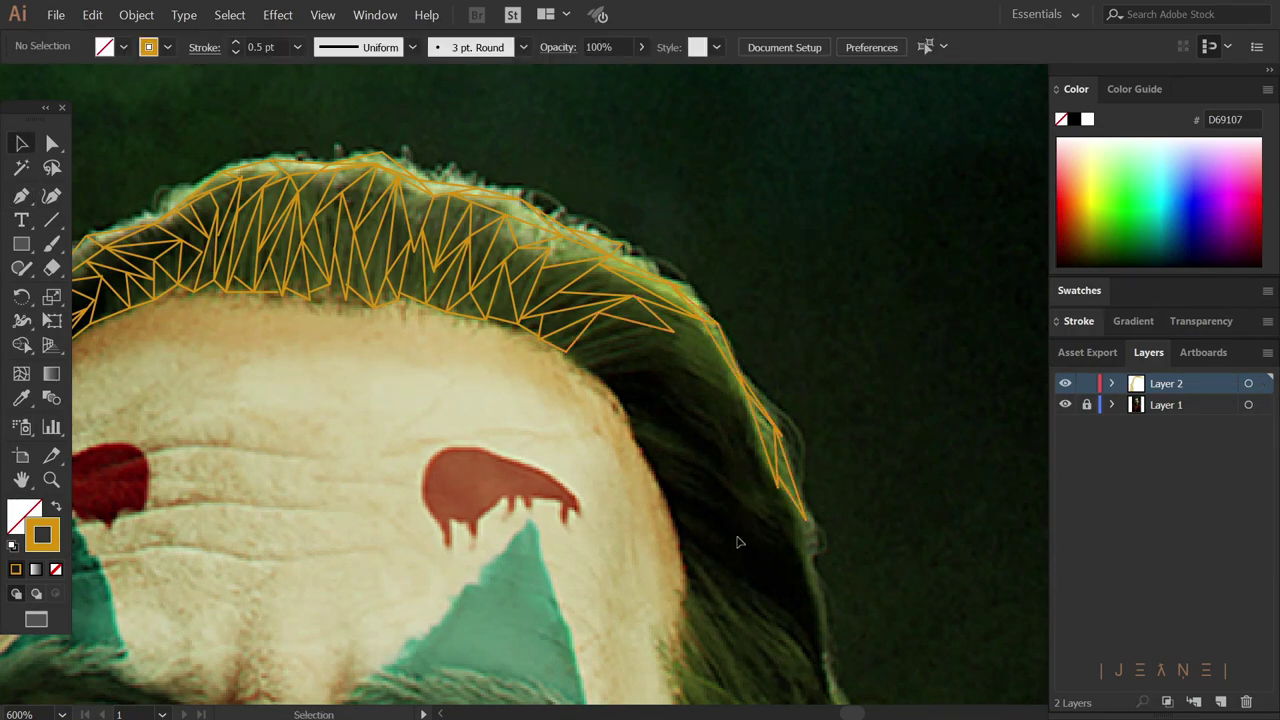
{"action": "left_click", "coordinate": [571, 350]}
{"action": "left_click", "coordinate": [651, 362]}
{"action": "left_click", "coordinate": [694, 343]}
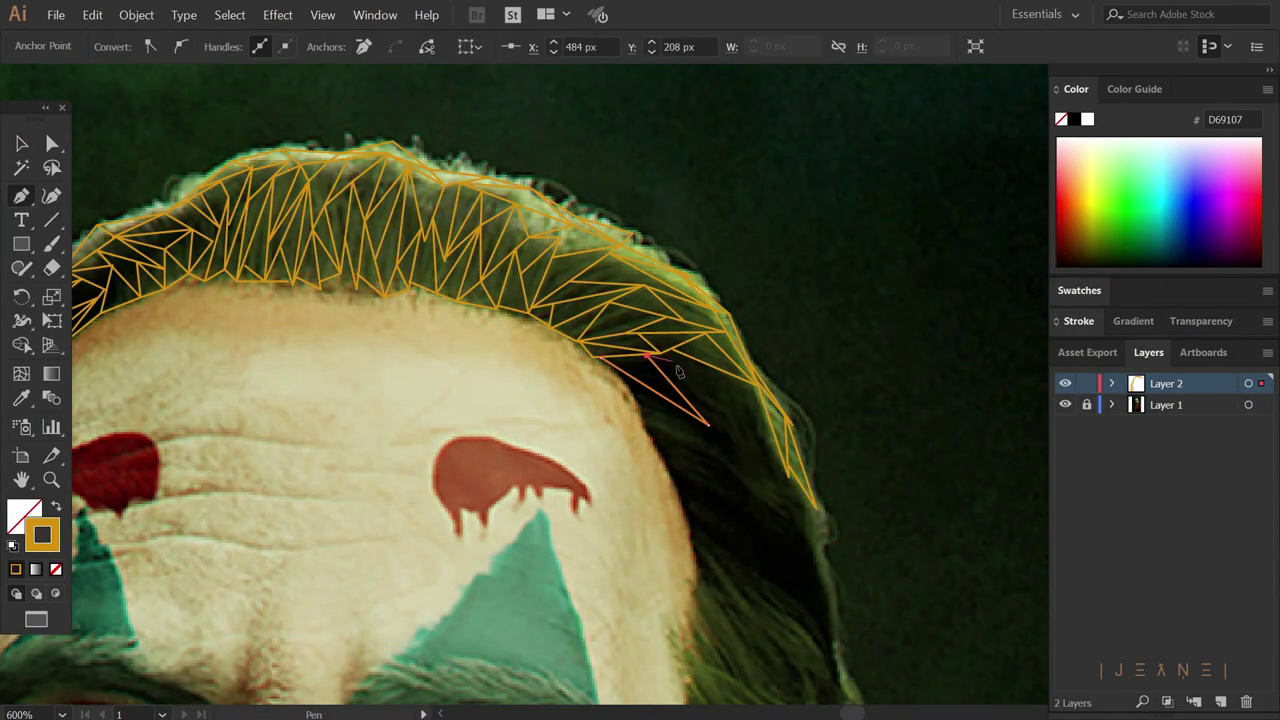
{"action": "scroll", "coordinate": [578, 320], "scroll_direction": "up", "scroll_amount": 1}
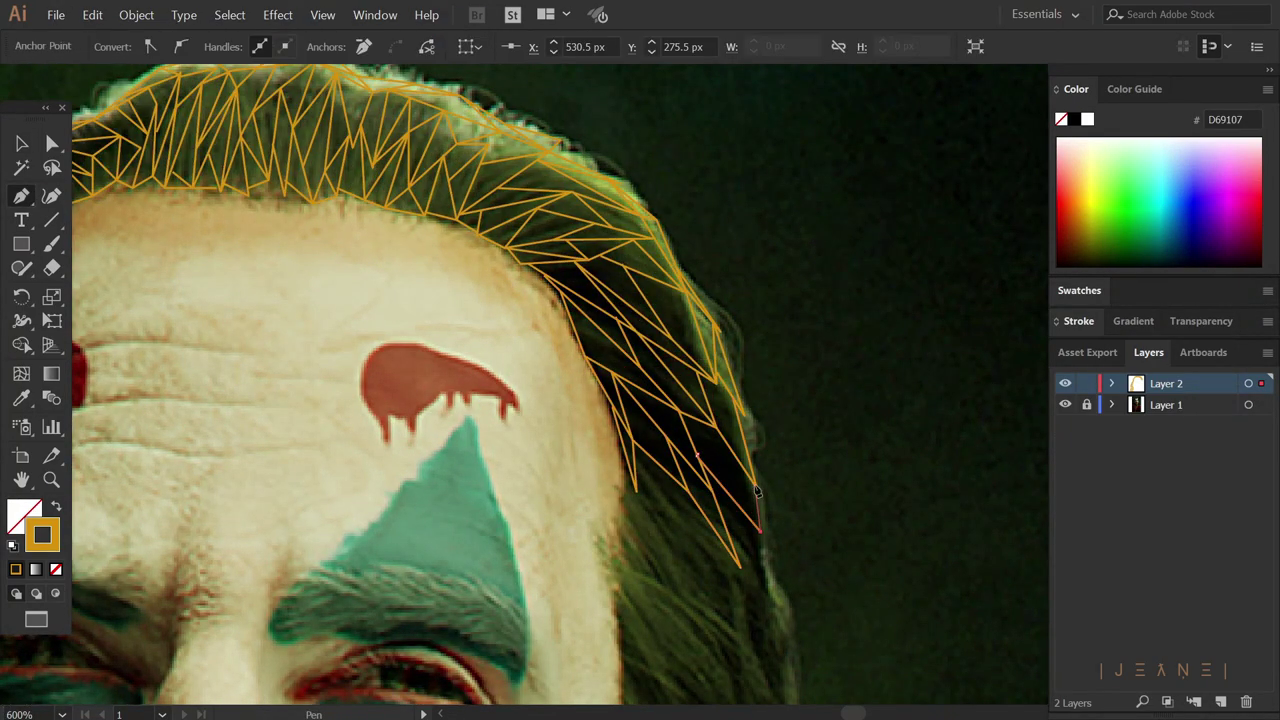
{"action": "scroll", "coordinate": [757, 492], "scroll_direction": "down", "scroll_amount": 2}
{"action": "scroll", "coordinate": [757, 492], "scroll_direction": "down", "scroll_amount": 1}
{"action": "left_click", "coordinate": [1065, 404]}
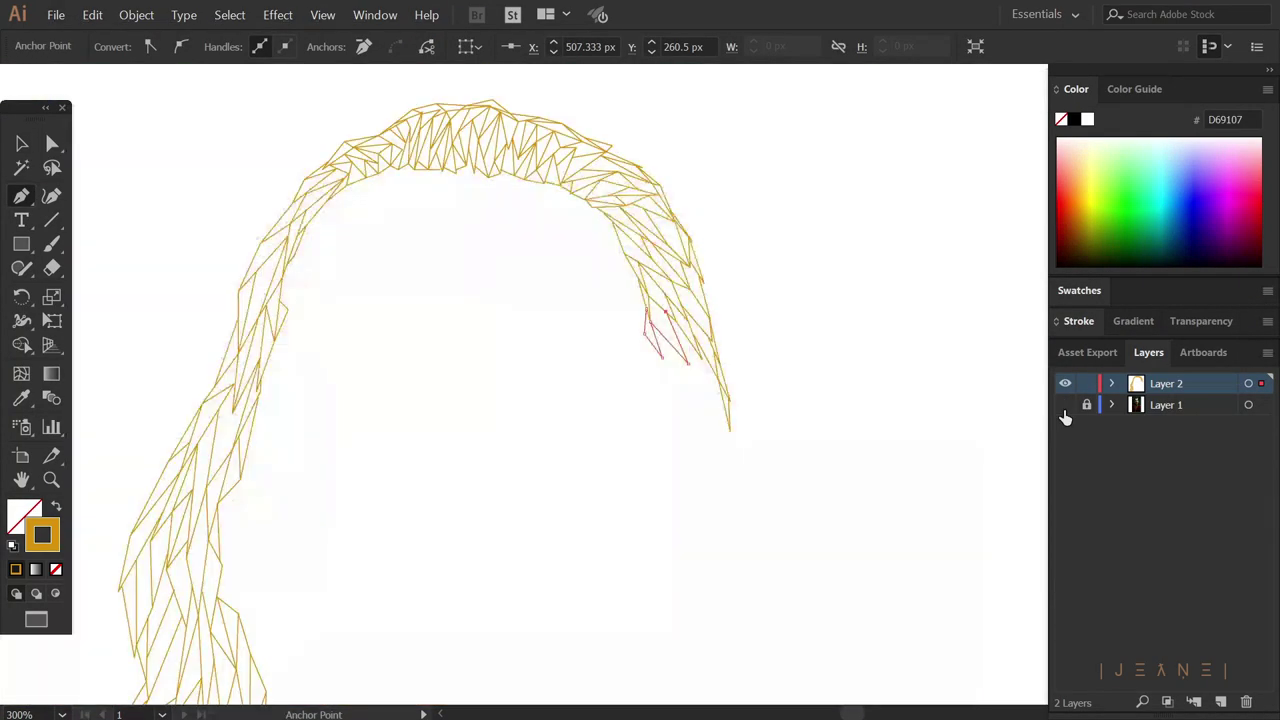
{"action": "left_click", "coordinate": [1065, 404]}
{"action": "scroll", "coordinate": [765, 400], "scroll_direction": "up", "scroll_amount": 1}
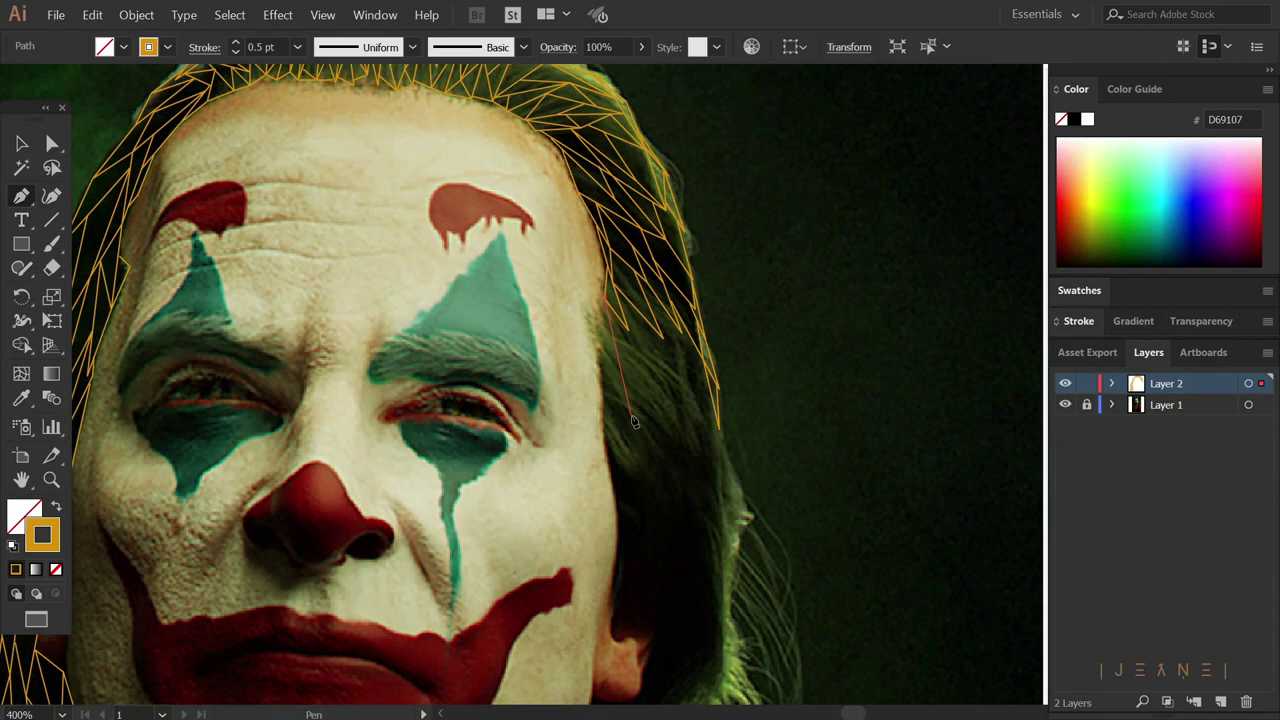
- Zigzag triangles down the right-side hair beside the ear
{"action": "left_click", "coordinate": [635, 416]}
{"action": "left_click", "coordinate": [662, 335]}
{"action": "left_click", "coordinate": [691, 440]}
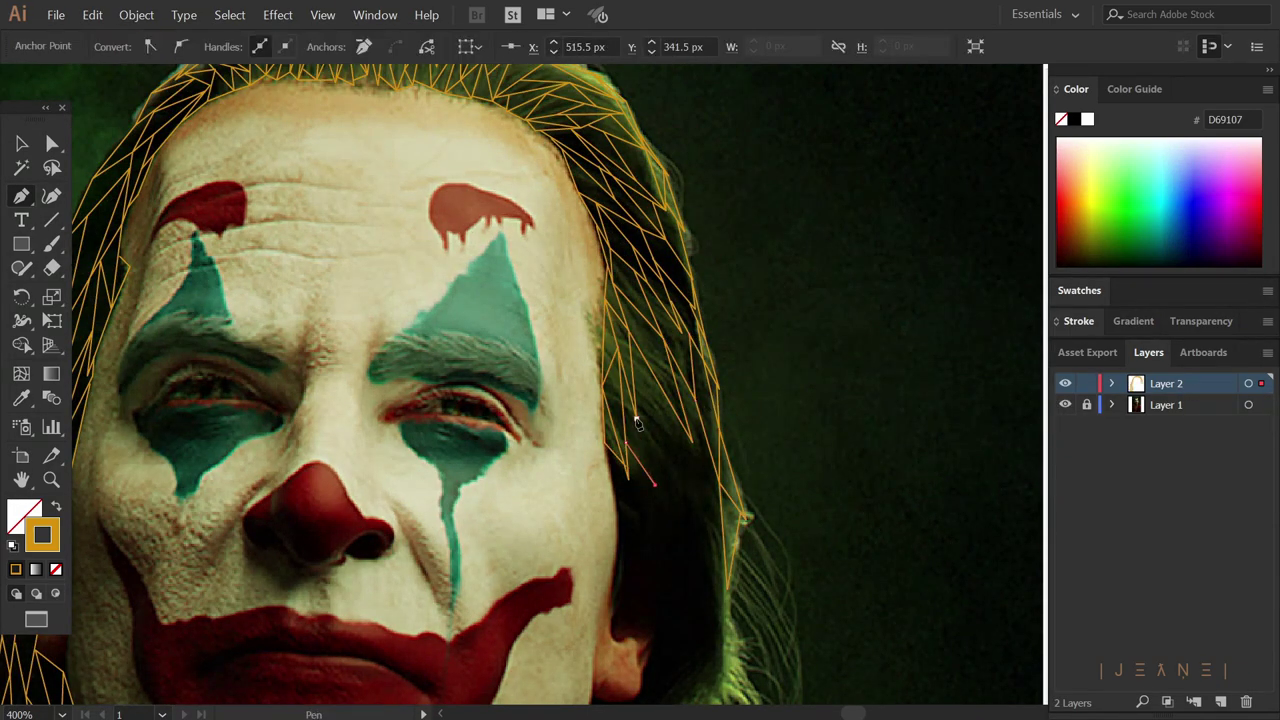
{"action": "scroll", "coordinate": [708, 535], "scroll_direction": "down", "scroll_amount": 3}
{"action": "scroll", "coordinate": [708, 535], "scroll_direction": "left", "scroll_amount": 2}
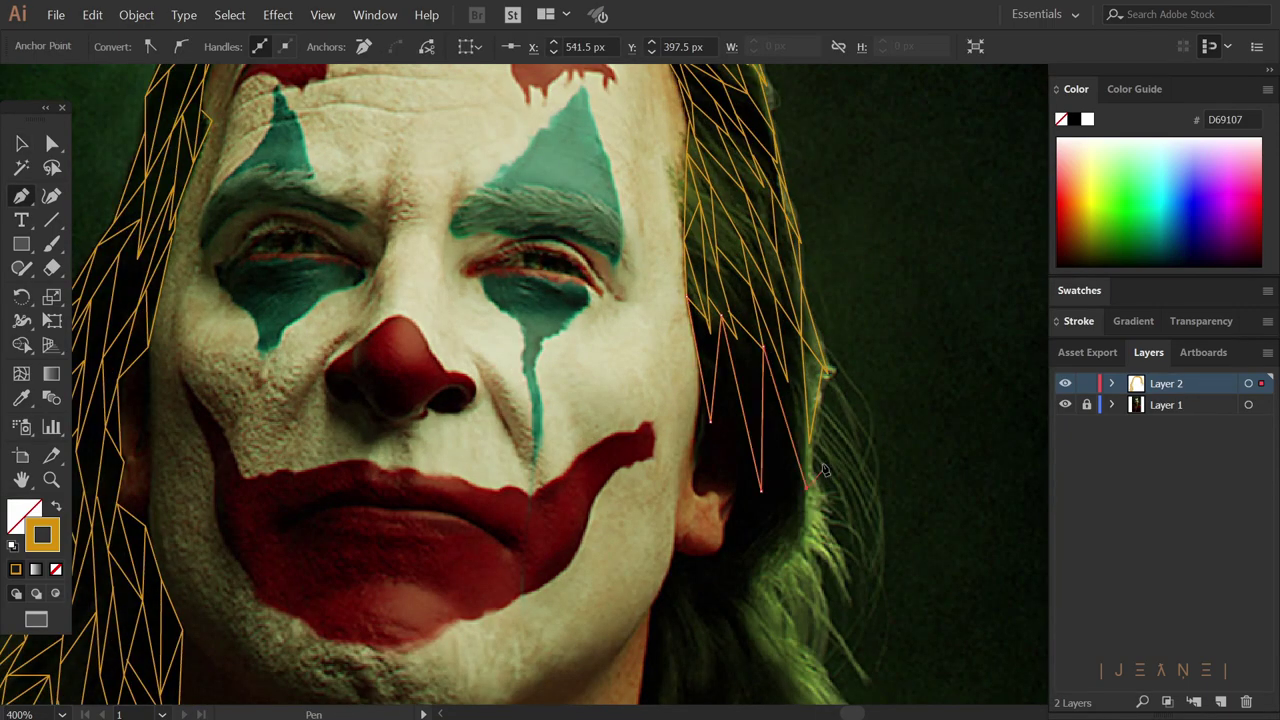
{"action": "left_click", "coordinate": [703, 380]}
{"action": "left_click", "coordinate": [697, 468]}
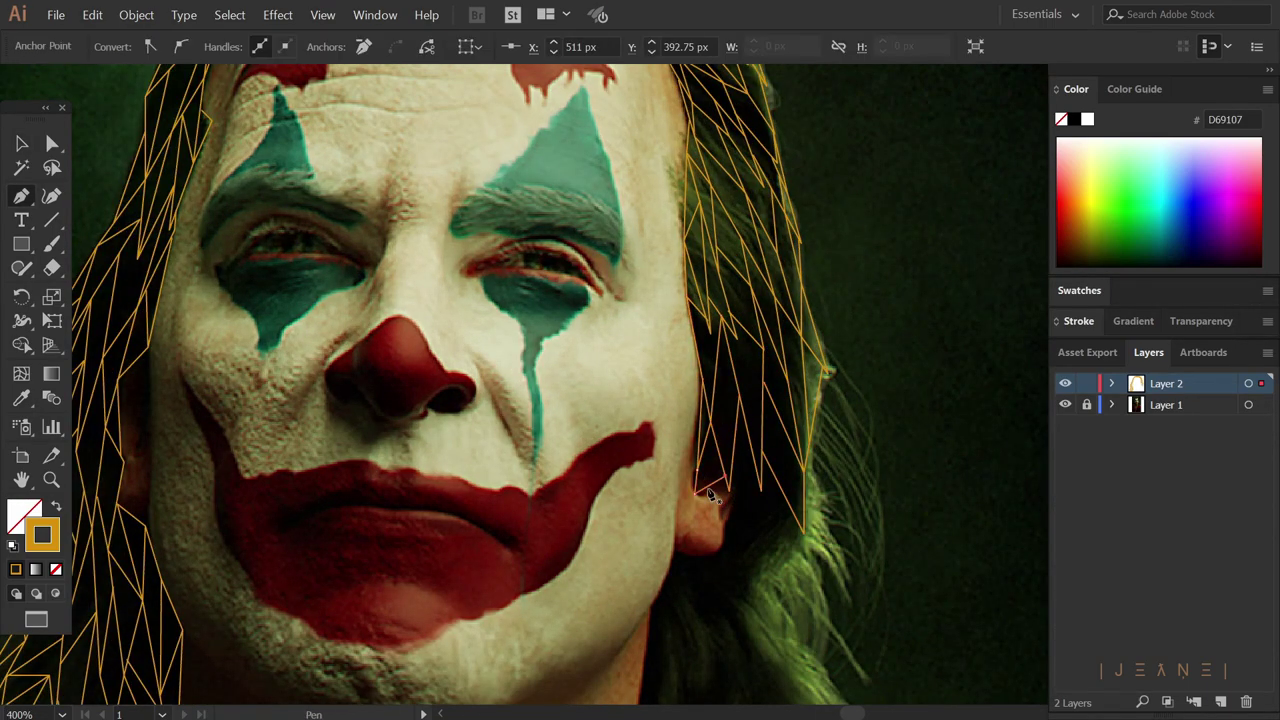
{"action": "key", "text": "ctrl+minus"}
{"action": "left_click", "coordinate": [784, 624]}
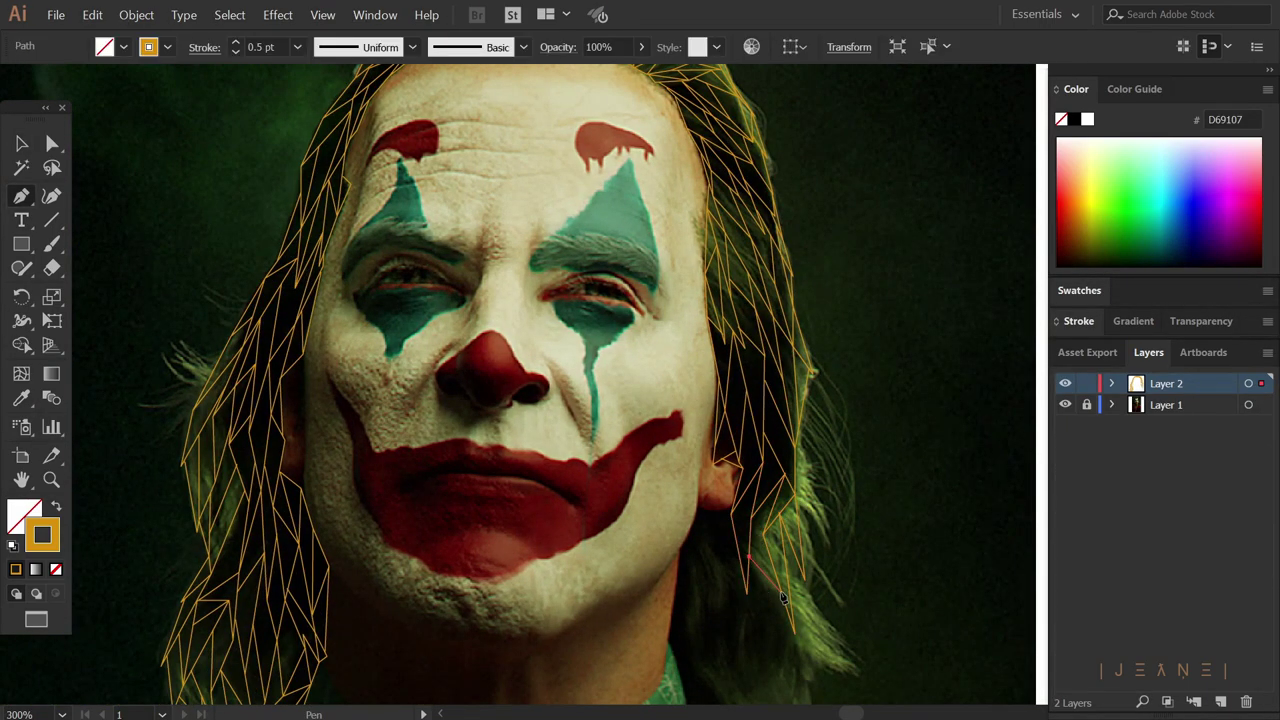
{"action": "key", "text": "ctrl+plus"}
- Add triangles near the jaw down to the hair tip on the shoulder, then deselect
{"action": "left_click", "coordinate": [676, 350]}
{"action": "left_click", "coordinate": [608, 398]}
{"action": "left_click", "coordinate": [612, 455]}
{"action": "scroll", "coordinate": [617, 479], "scroll_direction": "up", "scroll_amount": 1}
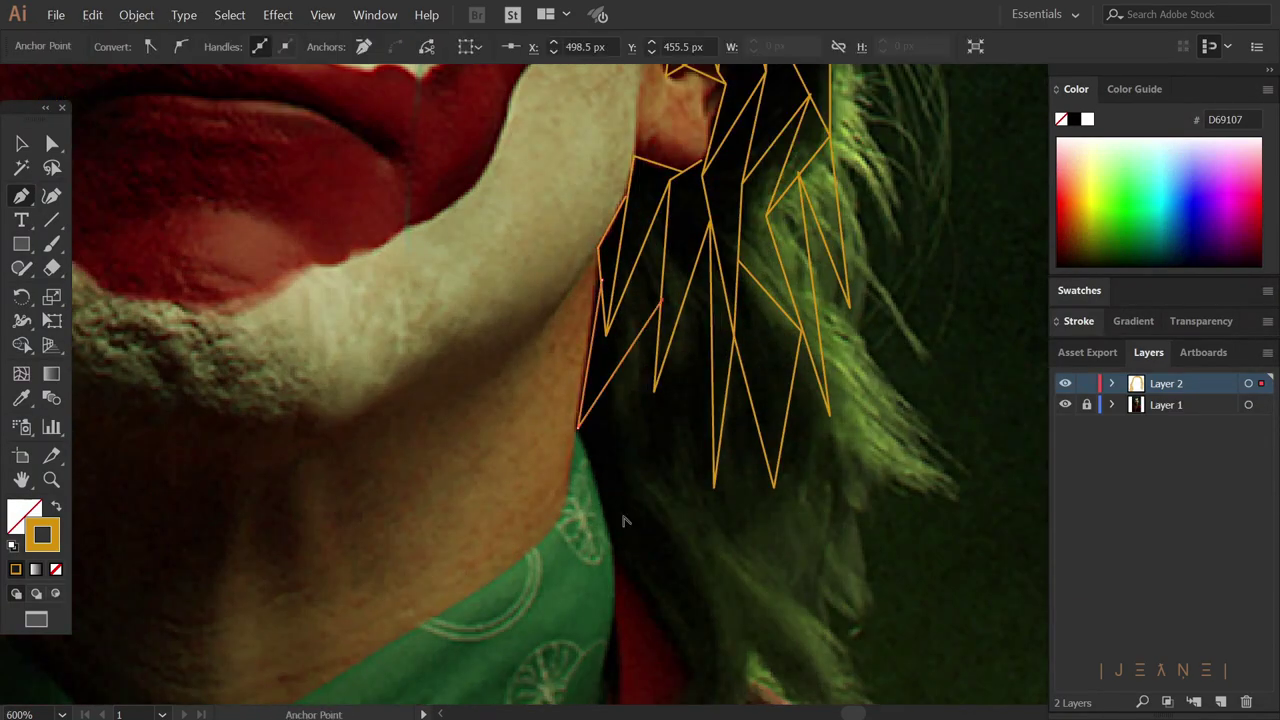
{"action": "scroll", "coordinate": [773, 490], "scroll_direction": "down", "scroll_amount": 3}
{"action": "left_click", "coordinate": [743, 557]}
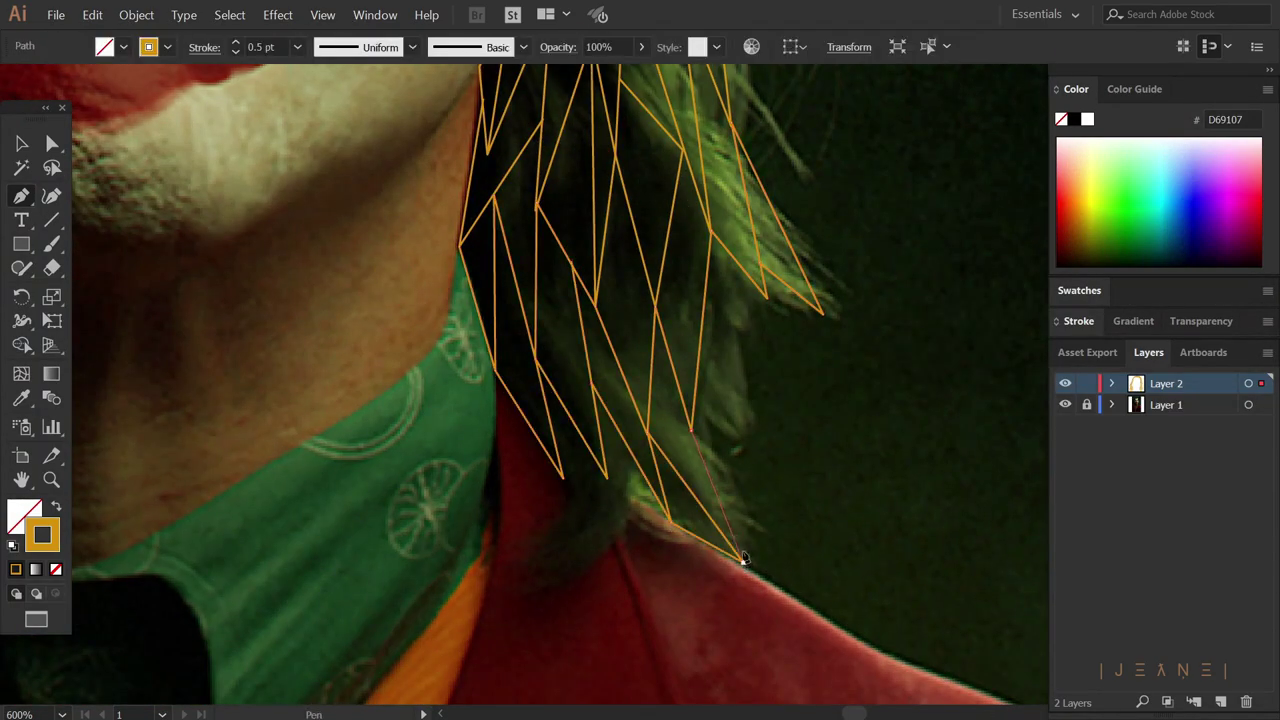
{"action": "key", "text": "v"}
- Zoom out and toggle the photo layer twice to review the full hair mesh
{"action": "key", "text": "ctrl+minus"}
{"action": "key", "text": "ctrl+minus"}
{"action": "key", "text": "ctrl+minus"}
{"action": "left_click", "coordinate": [1065, 404]}
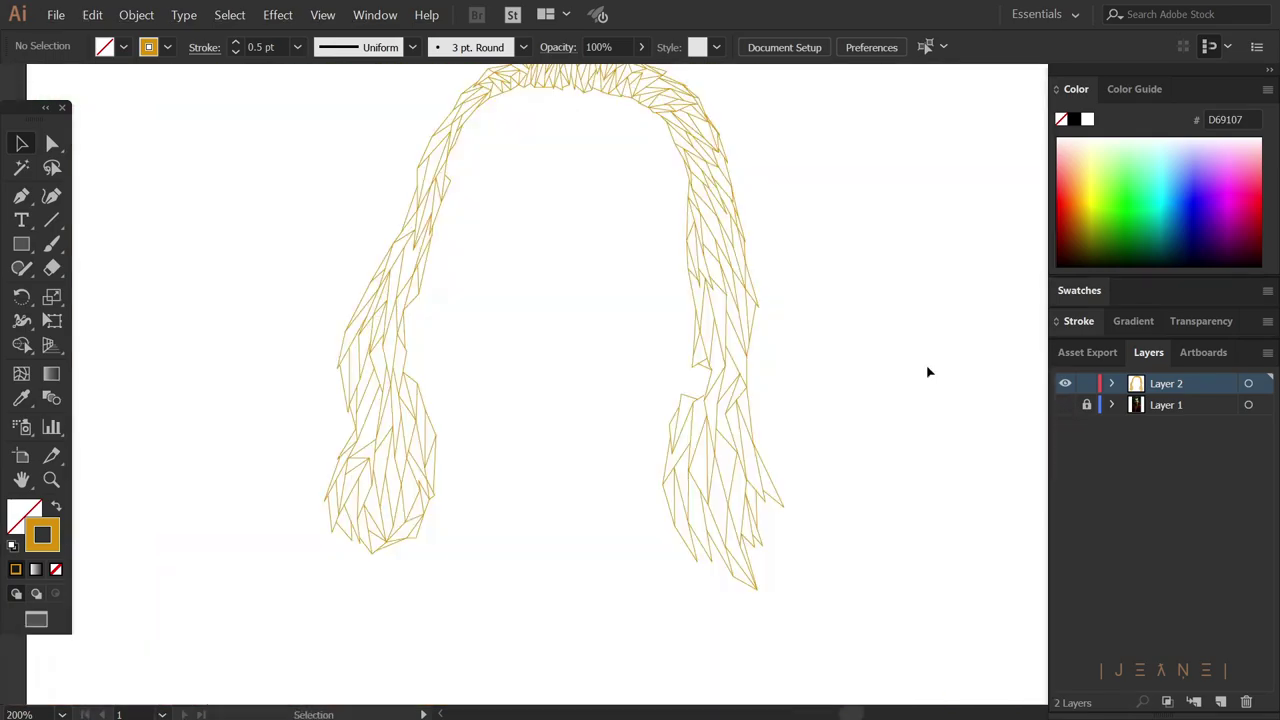
{"action": "left_click", "coordinate": [1065, 404]}
{"action": "key", "text": "p"}
{"action": "scroll", "coordinate": [830, 360], "scroll_direction": "up", "scroll_amount": 2}
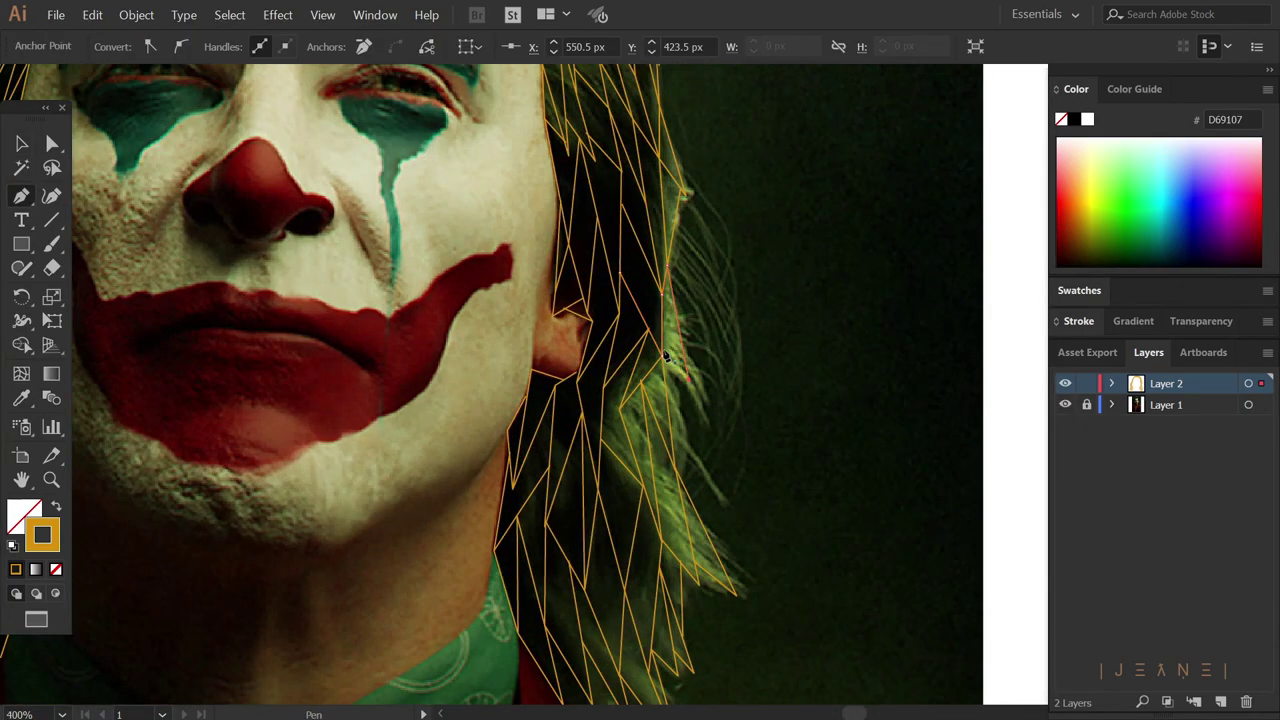
{"action": "scroll", "coordinate": [760, 430], "scroll_direction": "up", "scroll_amount": 1}
{"action": "left_click", "coordinate": [1065, 404]}
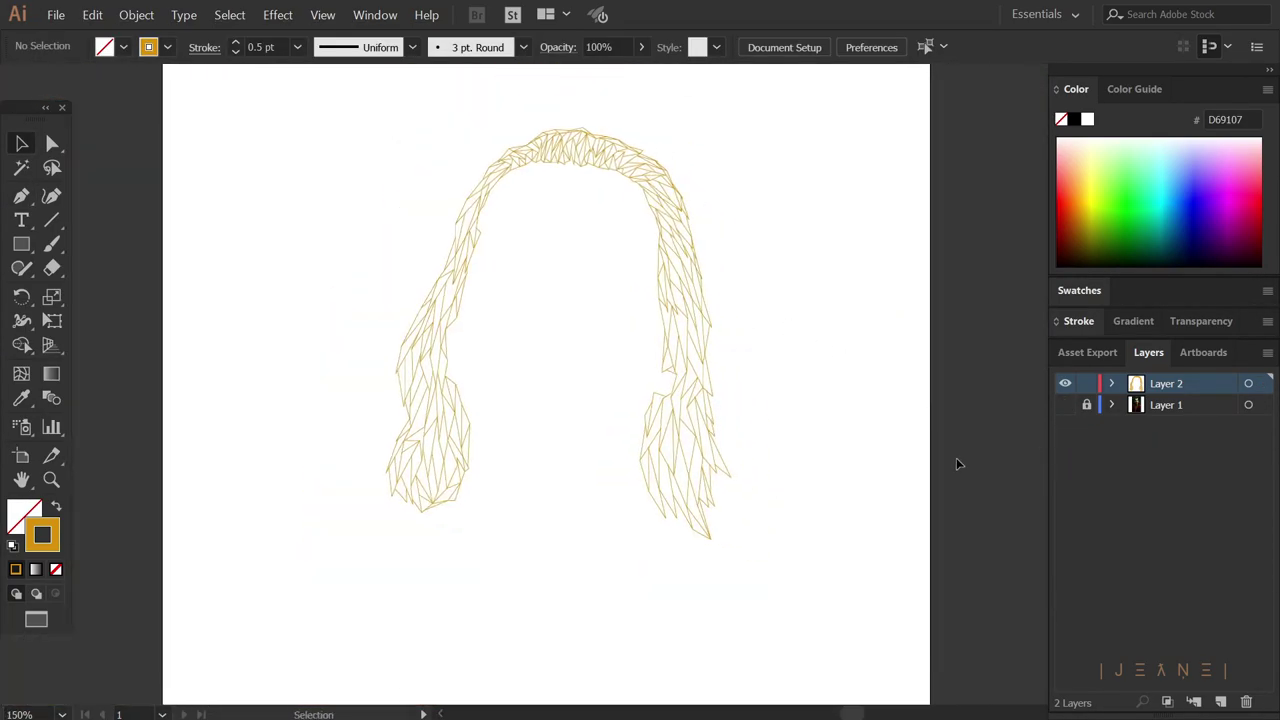
{"action": "left_click", "coordinate": [1065, 404]}
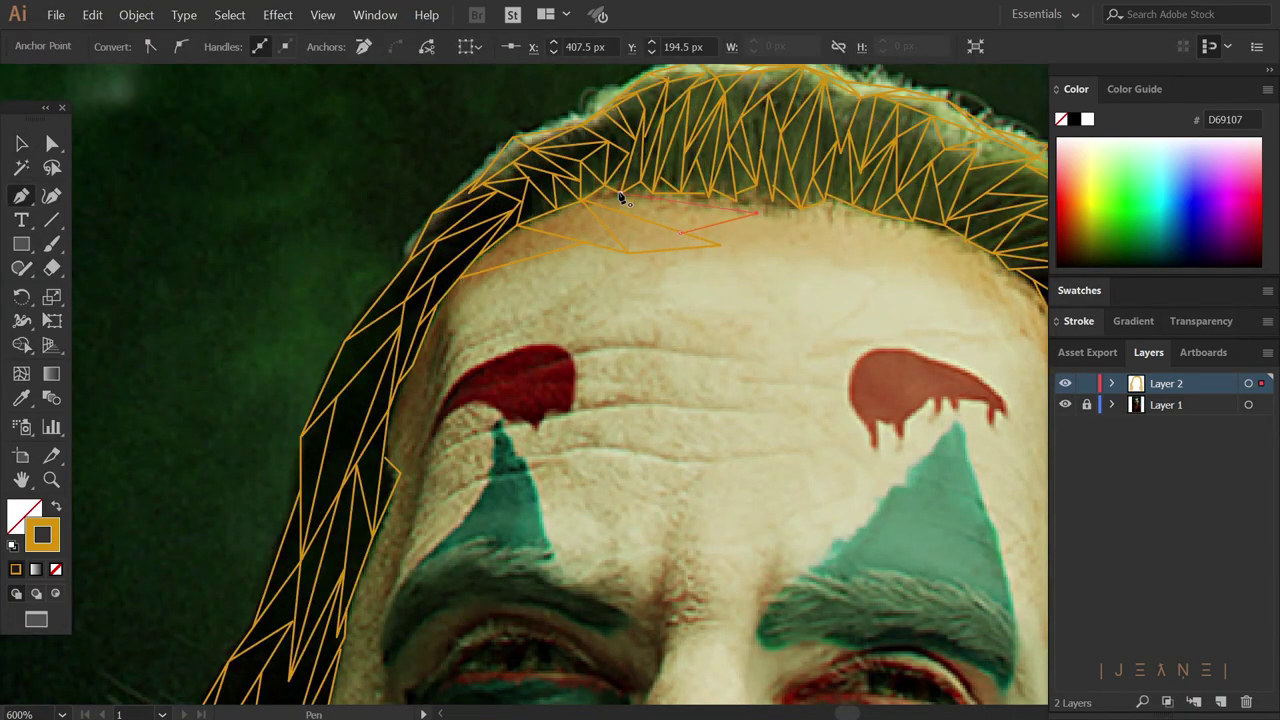
- Zigzag triangles across the forehead along the hairline
{"action": "scroll", "coordinate": [620, 197], "scroll_direction": "right", "scroll_amount": 3}
{"action": "scroll", "coordinate": [806, 290], "scroll_direction": "down", "scroll_amount": 3}
{"action": "scroll", "coordinate": [806, 290], "scroll_direction": "right", "scroll_amount": 3}
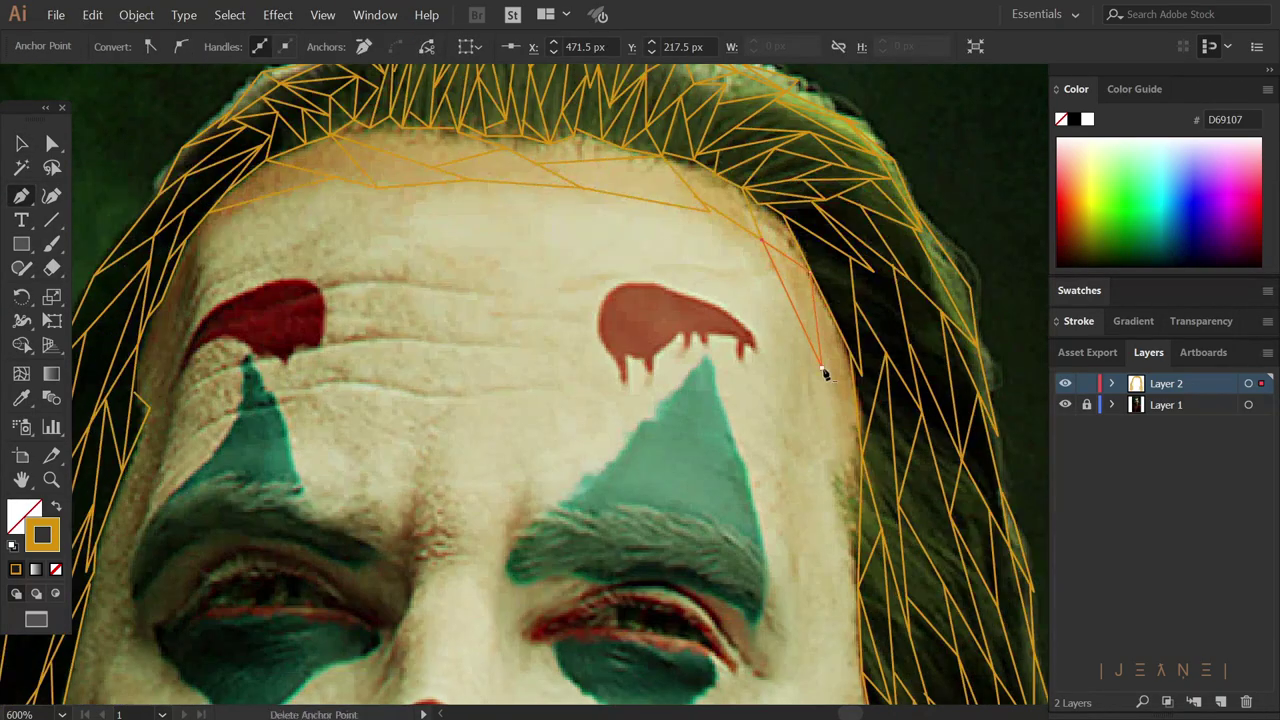
{"action": "scroll", "coordinate": [828, 556], "scroll_direction": "left", "scroll_amount": 5}
{"action": "scroll", "coordinate": [828, 556], "scroll_direction": "up", "scroll_amount": 1}
{"action": "left_click", "coordinate": [385, 308]}
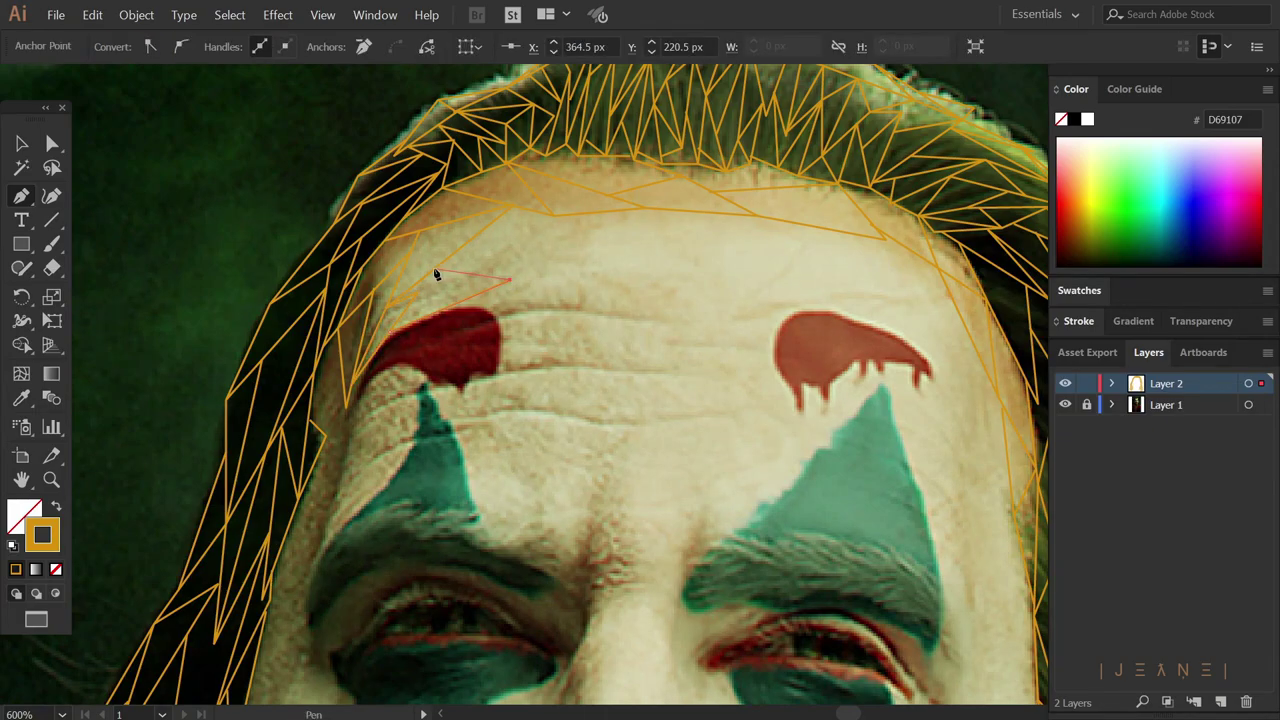
{"action": "left_click", "coordinate": [803, 303]}
{"action": "left_click", "coordinate": [866, 251]}
{"action": "scroll", "coordinate": [790, 255], "scroll_direction": "right", "scroll_amount": 3}
{"action": "scroll", "coordinate": [790, 255], "scroll_direction": "down", "scroll_amount": 1}
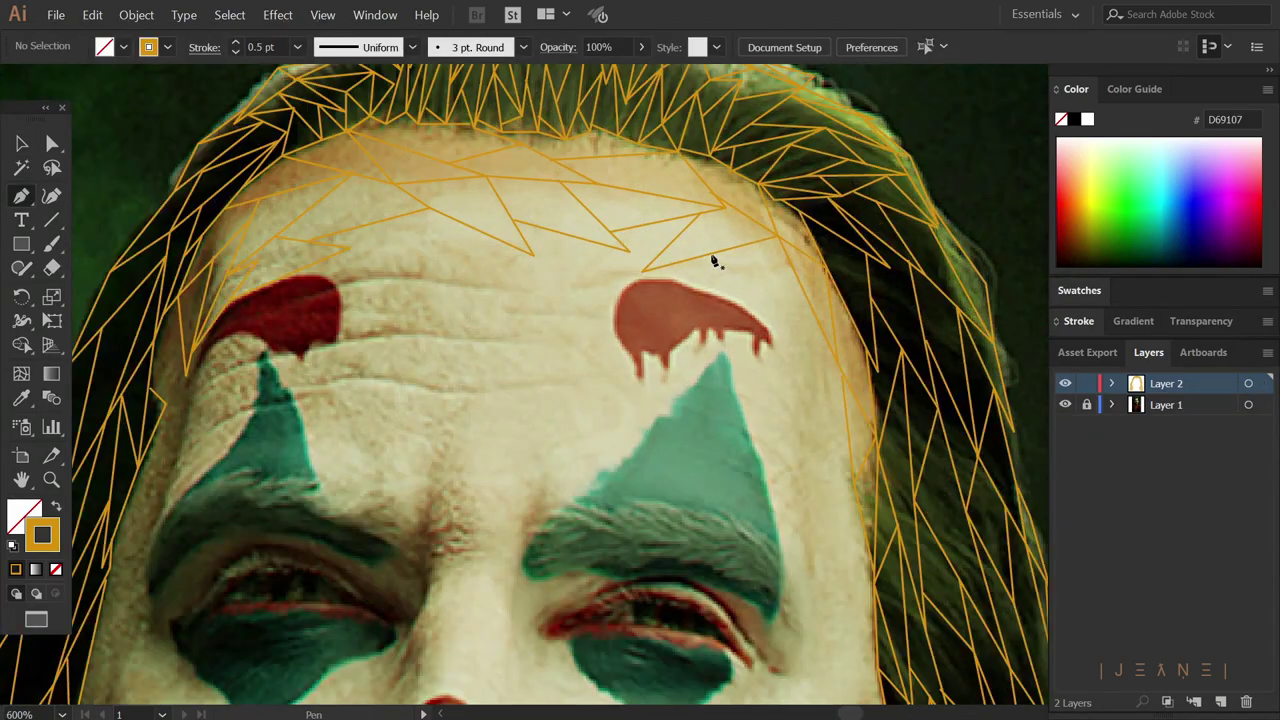
{"action": "left_click", "coordinate": [790, 350], "text": "ctrl"}
- Add triangles above the right brow and down toward the temple
{"action": "key", "text": "ctrl+plus"}
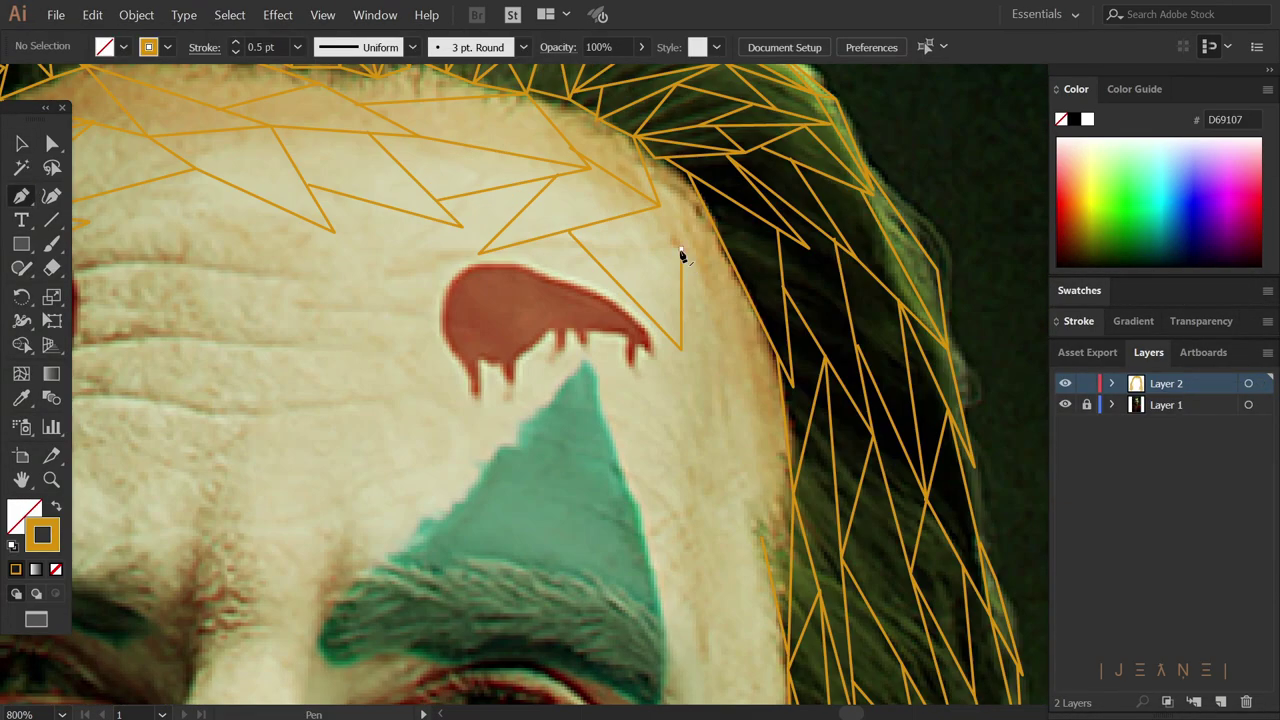
{"action": "left_click", "coordinate": [705, 385]}
{"action": "left_click", "coordinate": [630, 490]}
{"action": "left_click", "coordinate": [758, 535]}
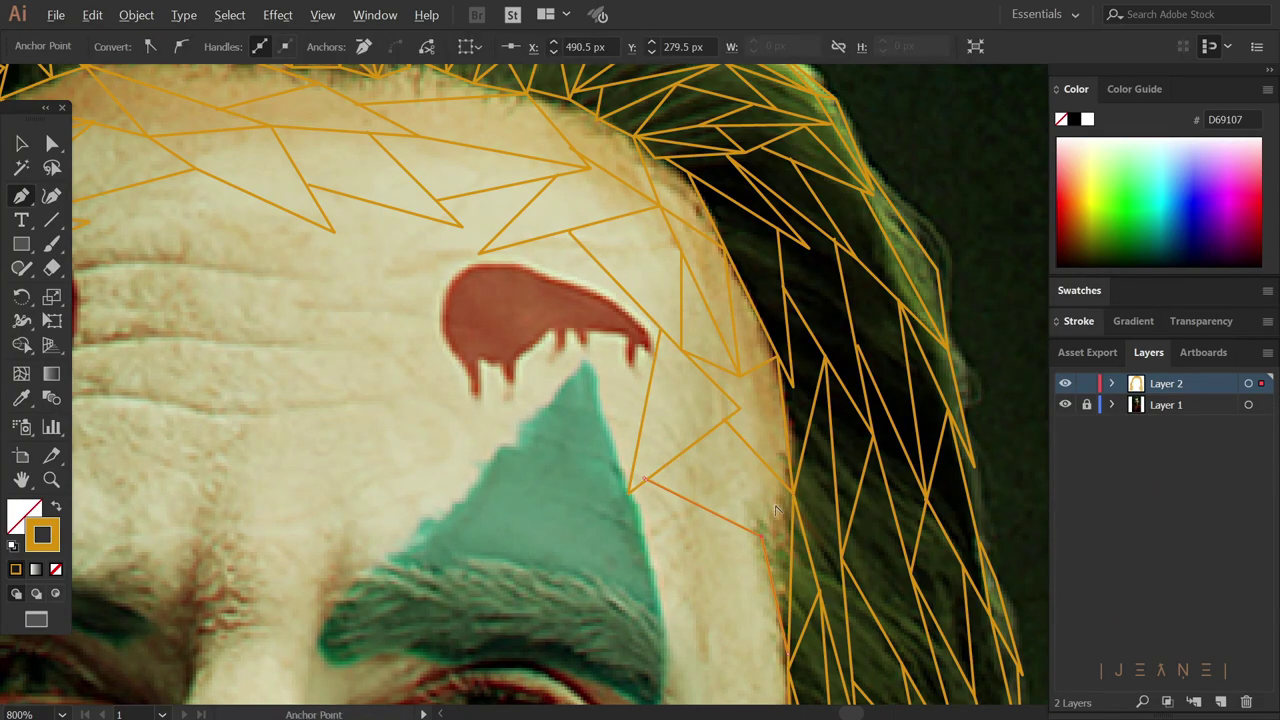
{"action": "left_click", "coordinate": [726, 522], "text": "ctrl"}
{"action": "scroll", "coordinate": [634, 500], "scroll_direction": "left", "scroll_amount": 8}
{"action": "scroll", "coordinate": [634, 500], "scroll_direction": "up", "scroll_amount": 2}
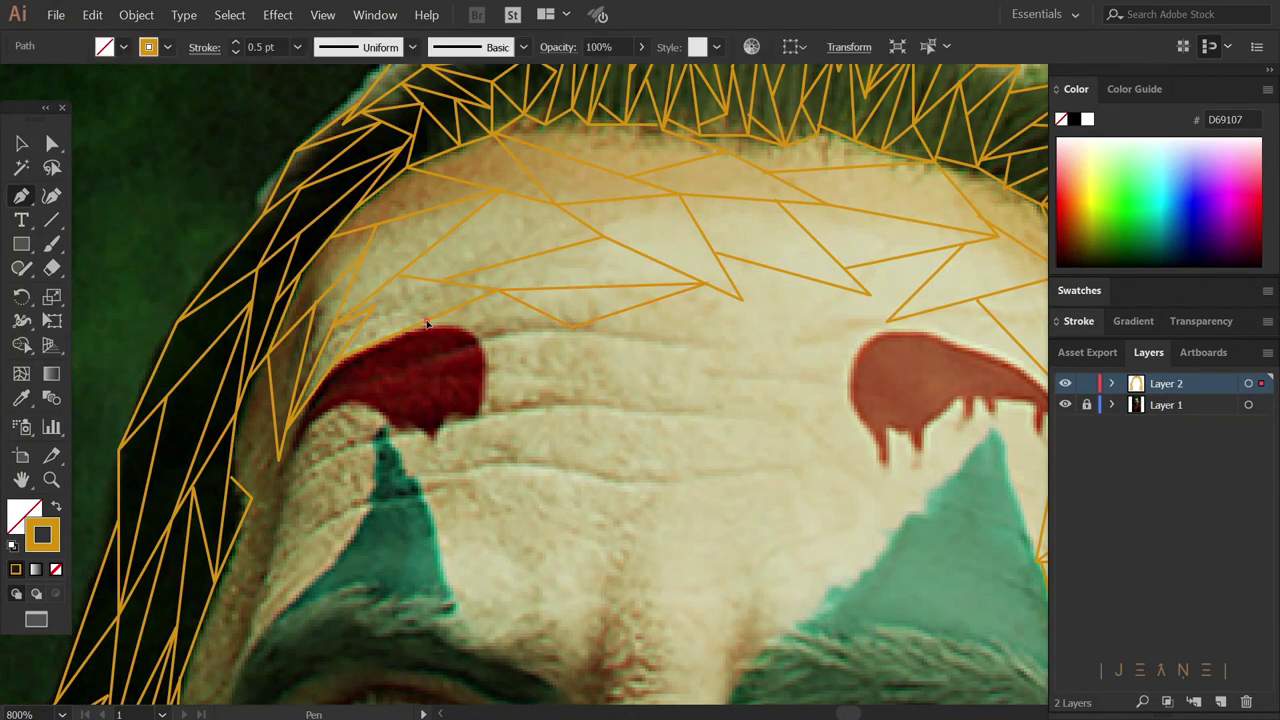
- Place small facets above the left eyebrow and across the right eyebrow
{"action": "left_click", "coordinate": [480, 330]}
{"action": "left_click", "coordinate": [668, 349]}
{"action": "left_click", "coordinate": [518, 379]}
{"action": "key", "text": "ctrl+minus"}
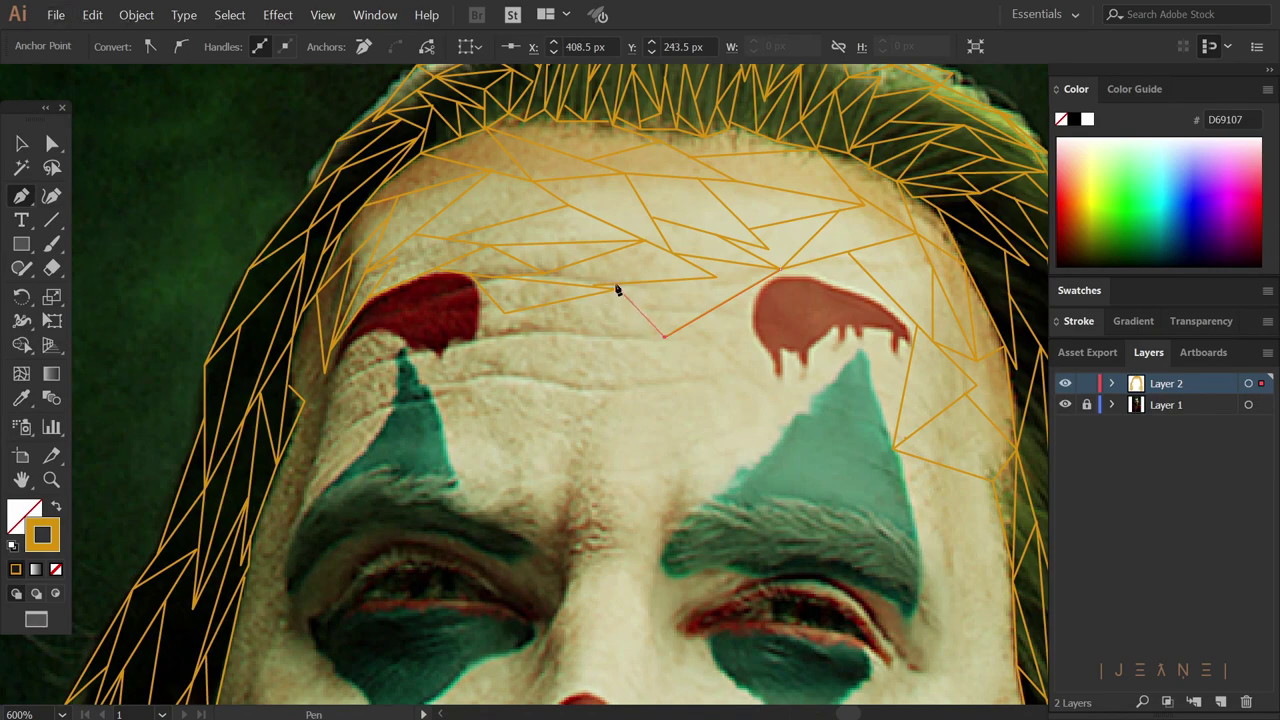
{"action": "left_click", "coordinate": [663, 336]}
{"action": "left_click", "coordinate": [628, 336]}
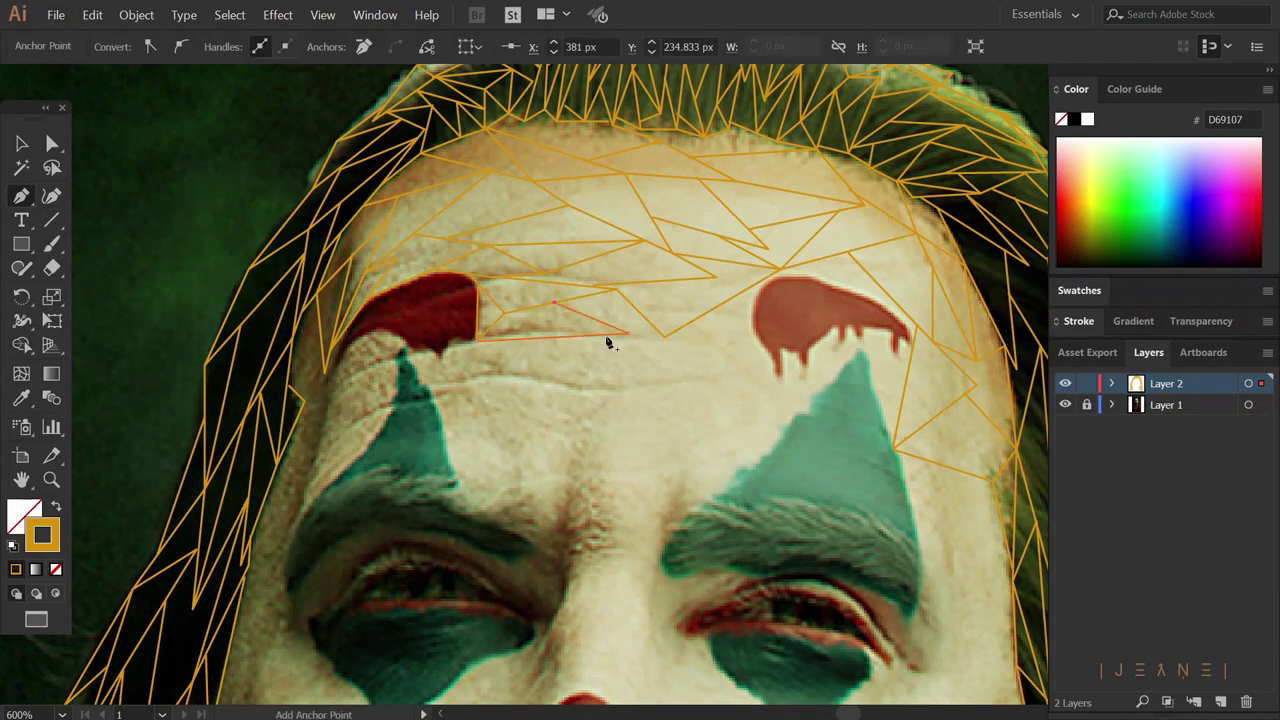
{"action": "left_click", "coordinate": [759, 347]}
{"action": "scroll", "coordinate": [741, 285], "scroll_direction": "up", "scroll_amount": 1}
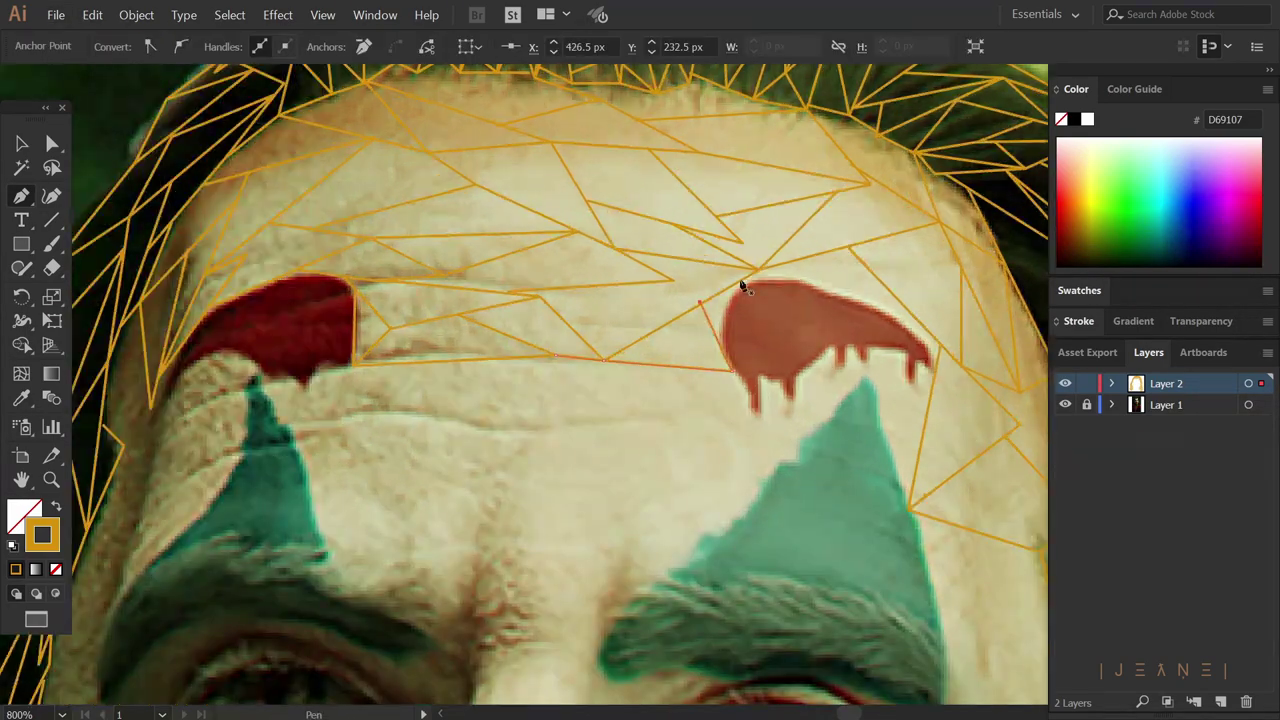
{"action": "left_click", "coordinate": [761, 384]}
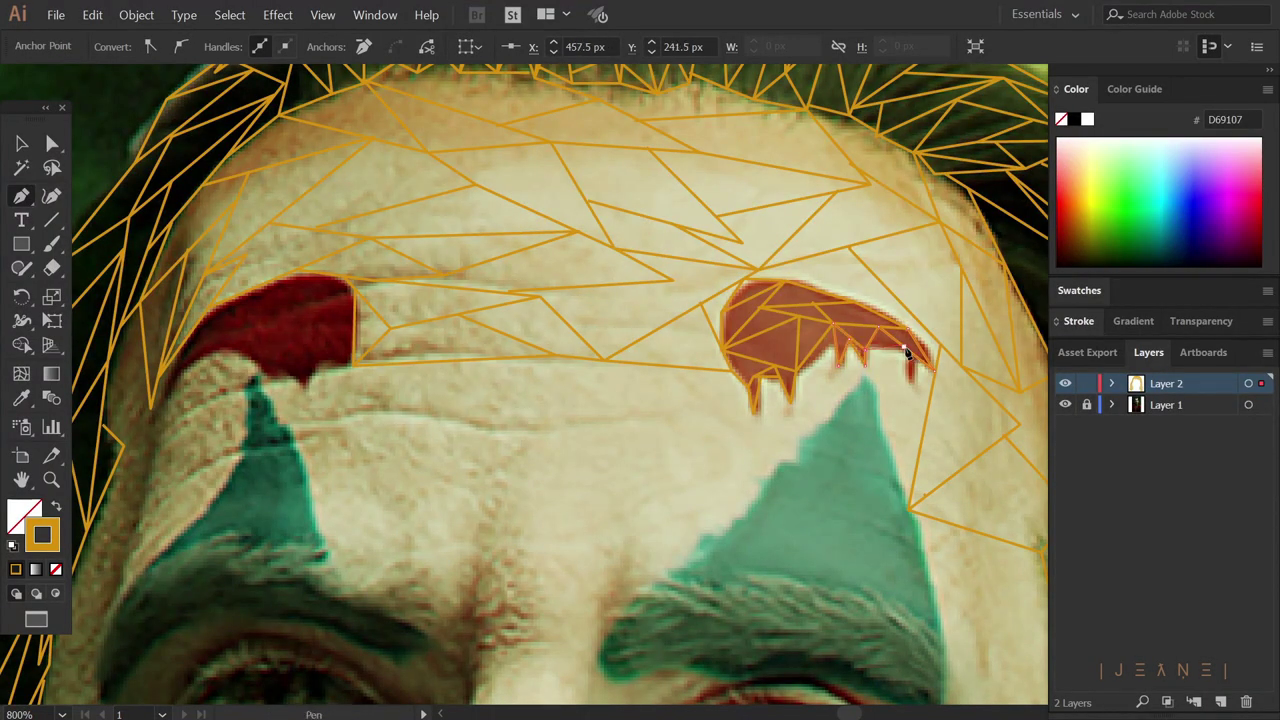
{"action": "key", "text": "ctrl+minus"}
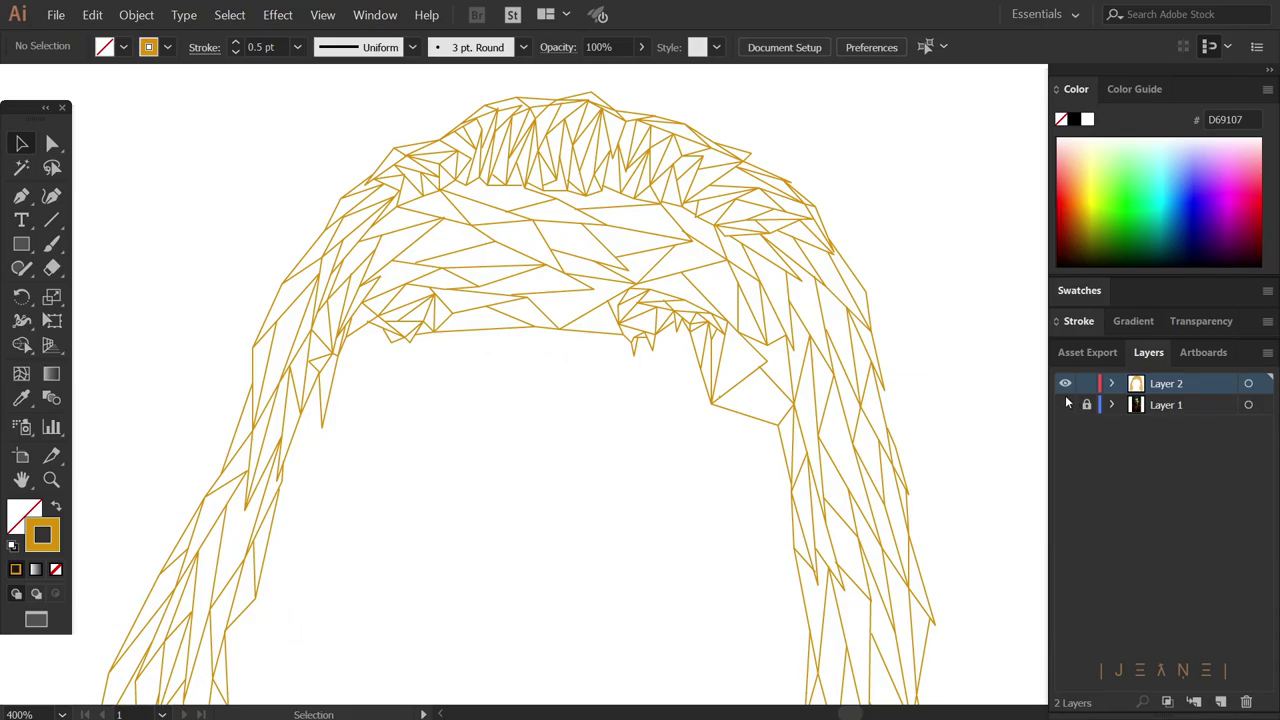
- Add a mesh point between the eyebrows on the nose bridge, toggling the photo to check
{"action": "left_click", "coordinate": [1065, 404]}
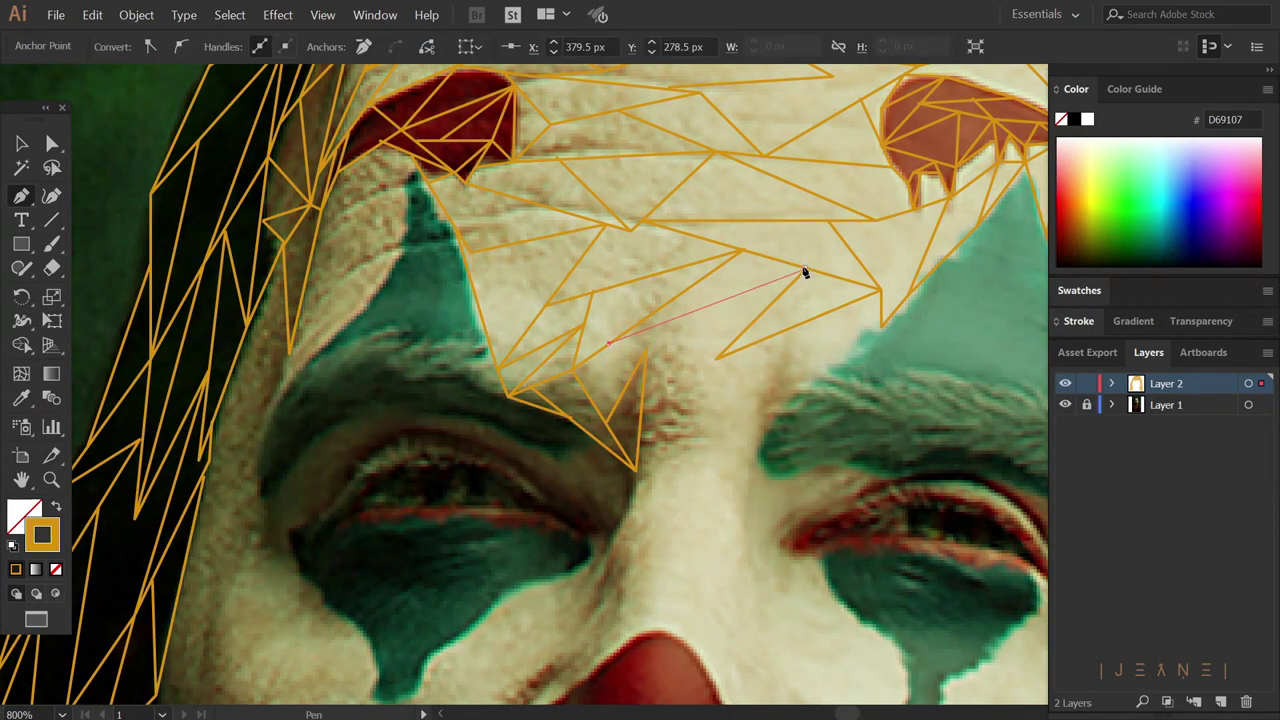
{"action": "key", "text": "ctrl+minus"}
{"action": "key", "text": "ctrl+minus"}
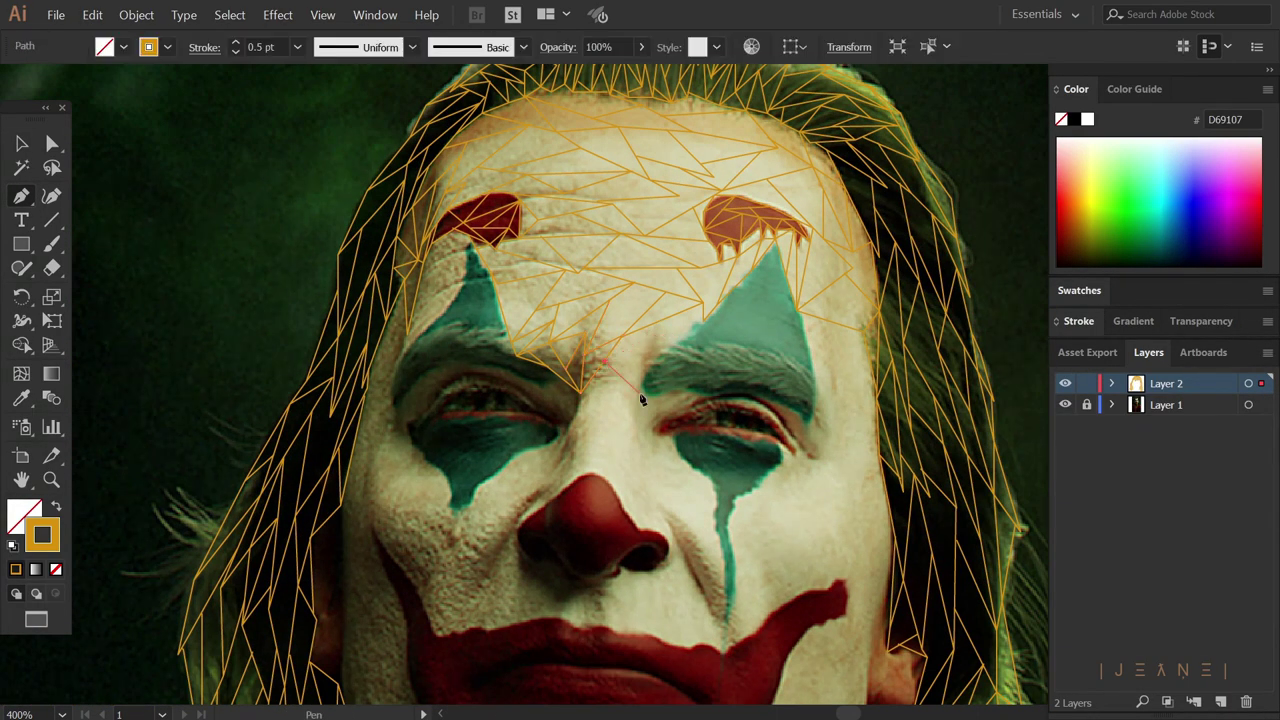
{"action": "left_click", "coordinate": [641, 398]}
{"action": "scroll", "coordinate": [580, 482], "scroll_direction": "up", "scroll_amount": 1}
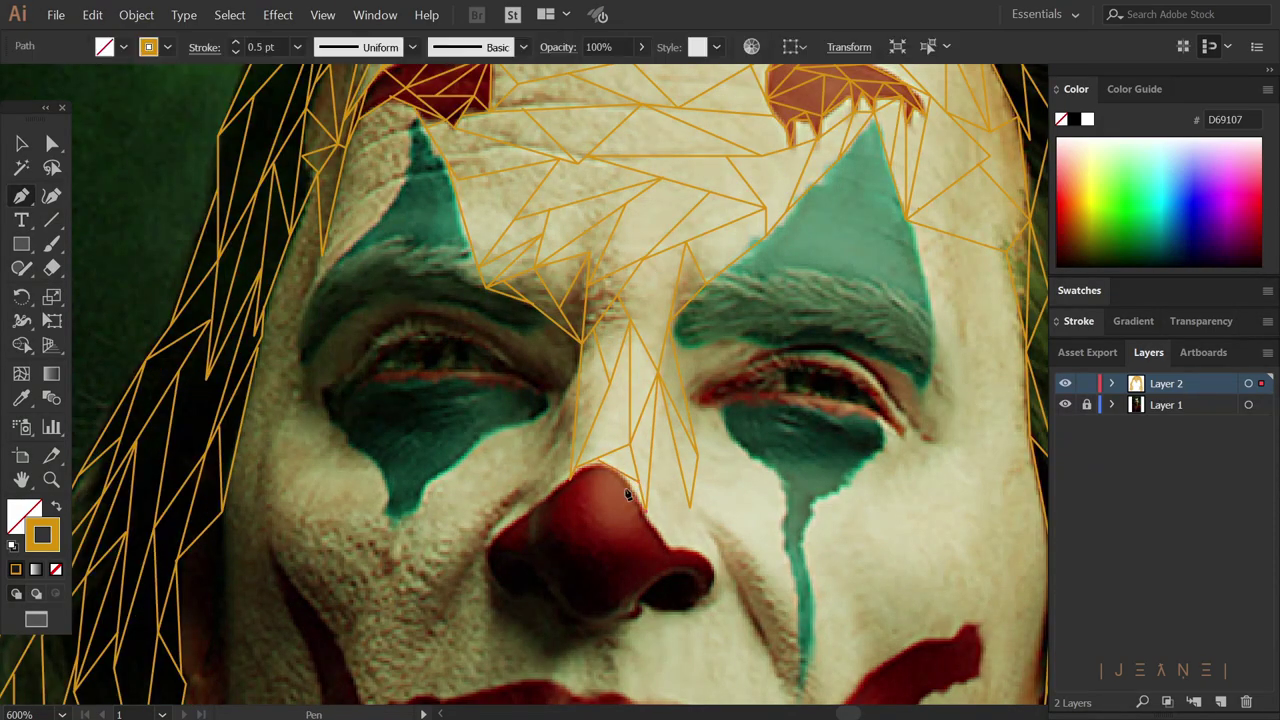
{"action": "left_click", "coordinate": [1065, 403]}
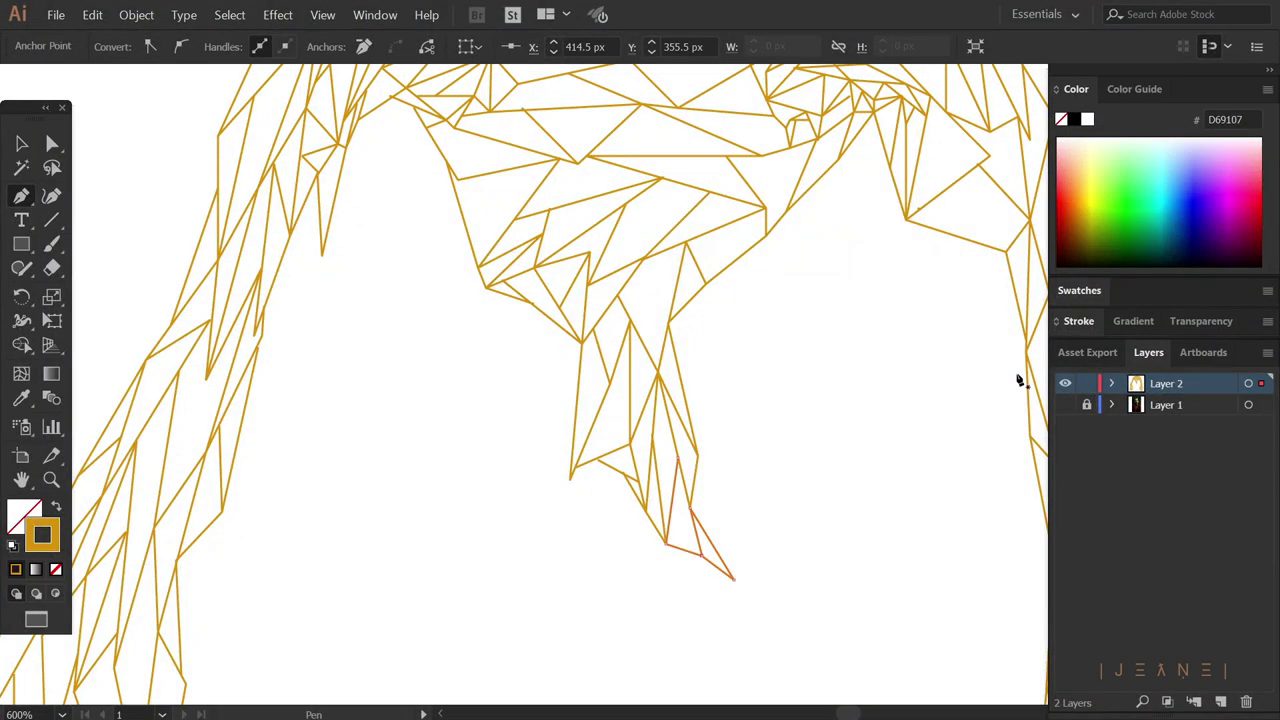
- Triangulate the green paint across the right eyebrow from the eye's inner corner
{"action": "left_click", "coordinate": [738, 343]}
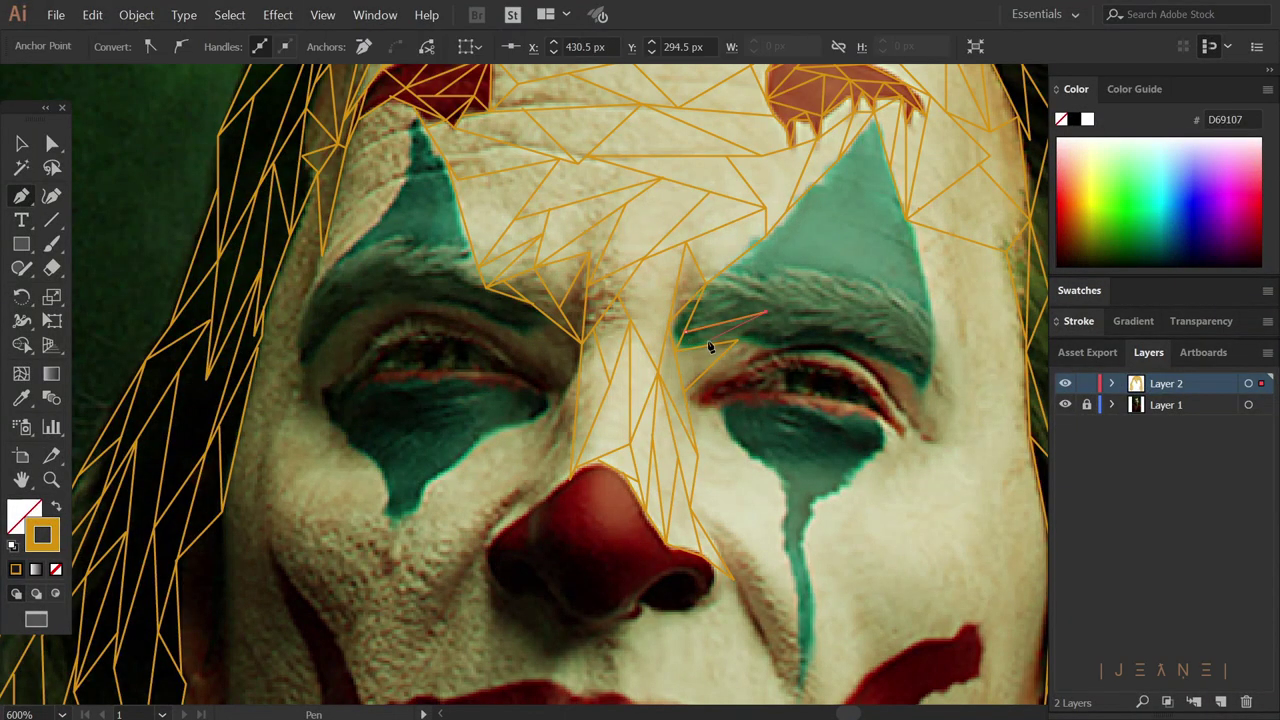
{"action": "left_click", "coordinate": [771, 270]}
{"action": "left_click", "coordinate": [926, 306]}
{"action": "left_click", "coordinate": [935, 370]}
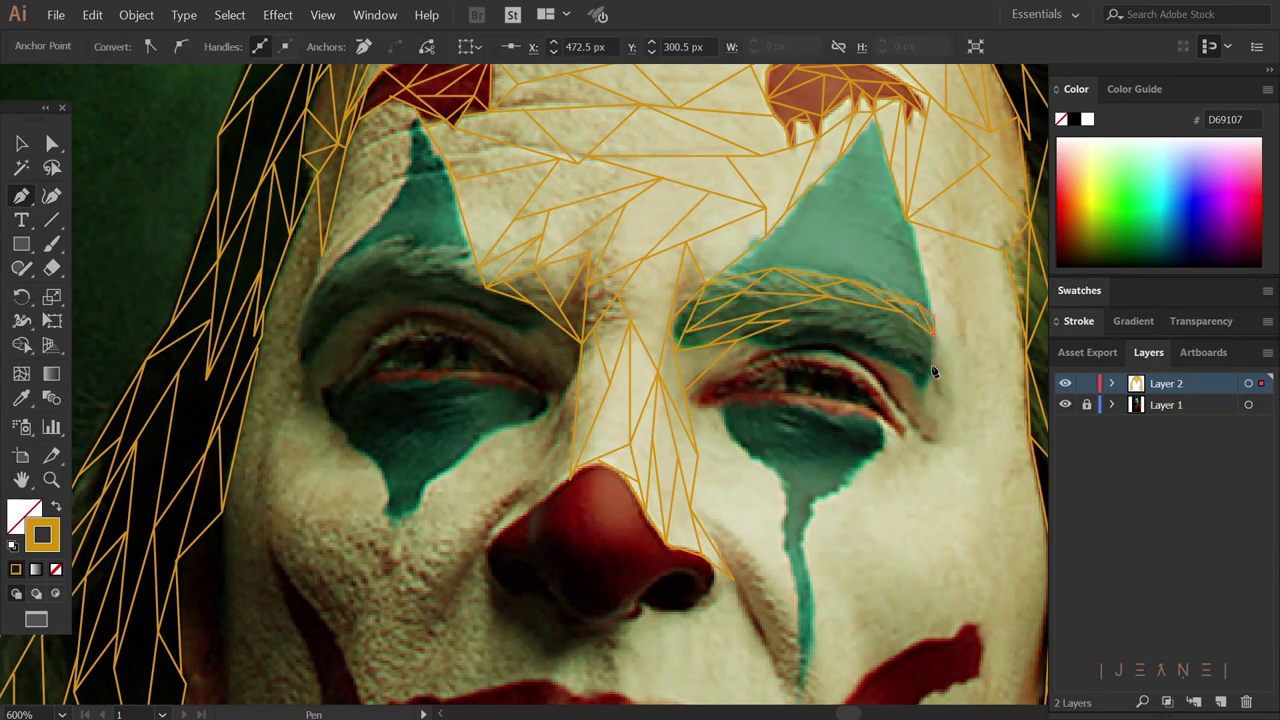
{"action": "left_click", "coordinate": [831, 305]}
{"action": "left_click", "coordinate": [743, 343]}
{"action": "left_click_drag", "start_coordinate": [786, 218], "coordinate": [706, 263]}
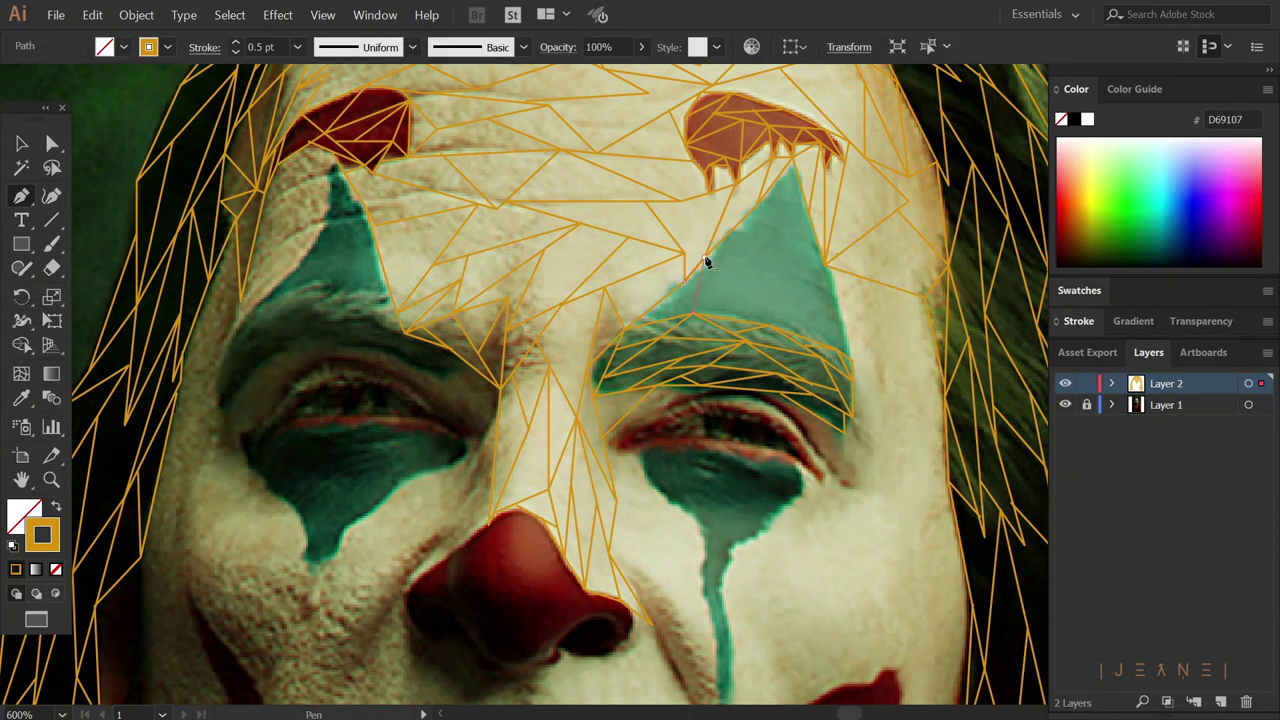
{"action": "left_click", "coordinate": [697, 318]}
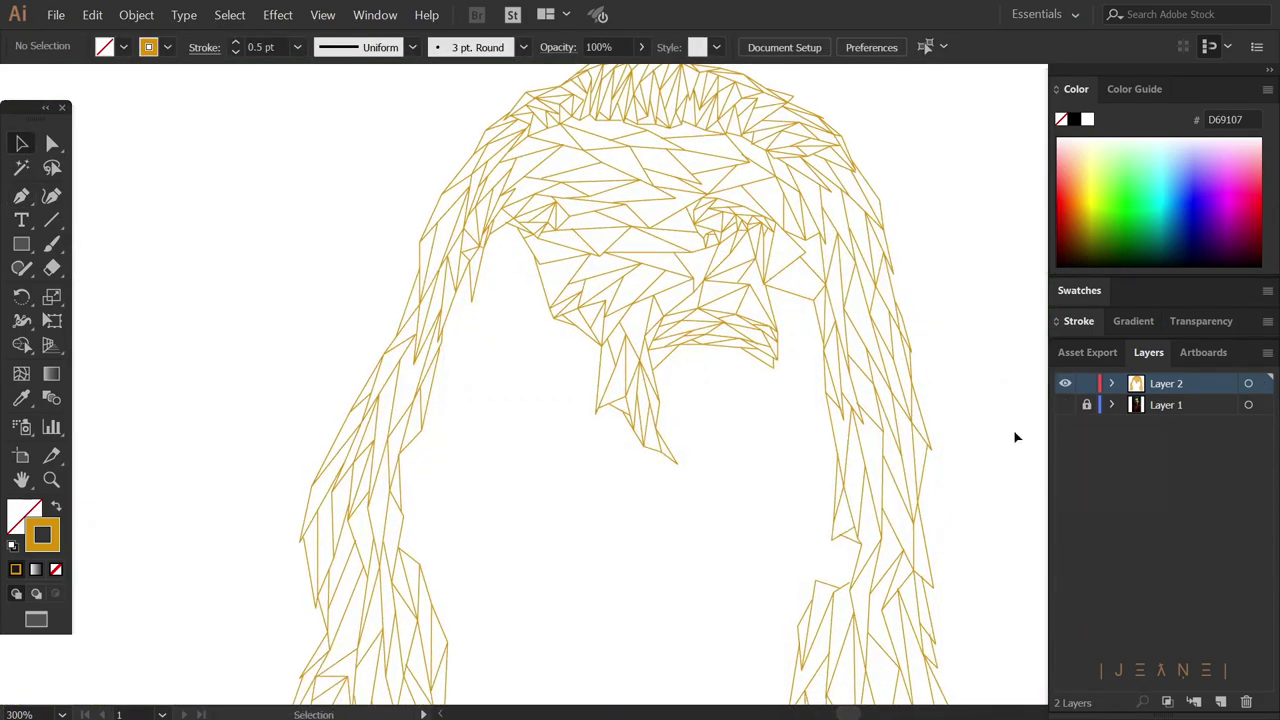
- Draw triangles from the left temple over the green paint above the left eye
{"action": "left_click", "coordinate": [1065, 404]}
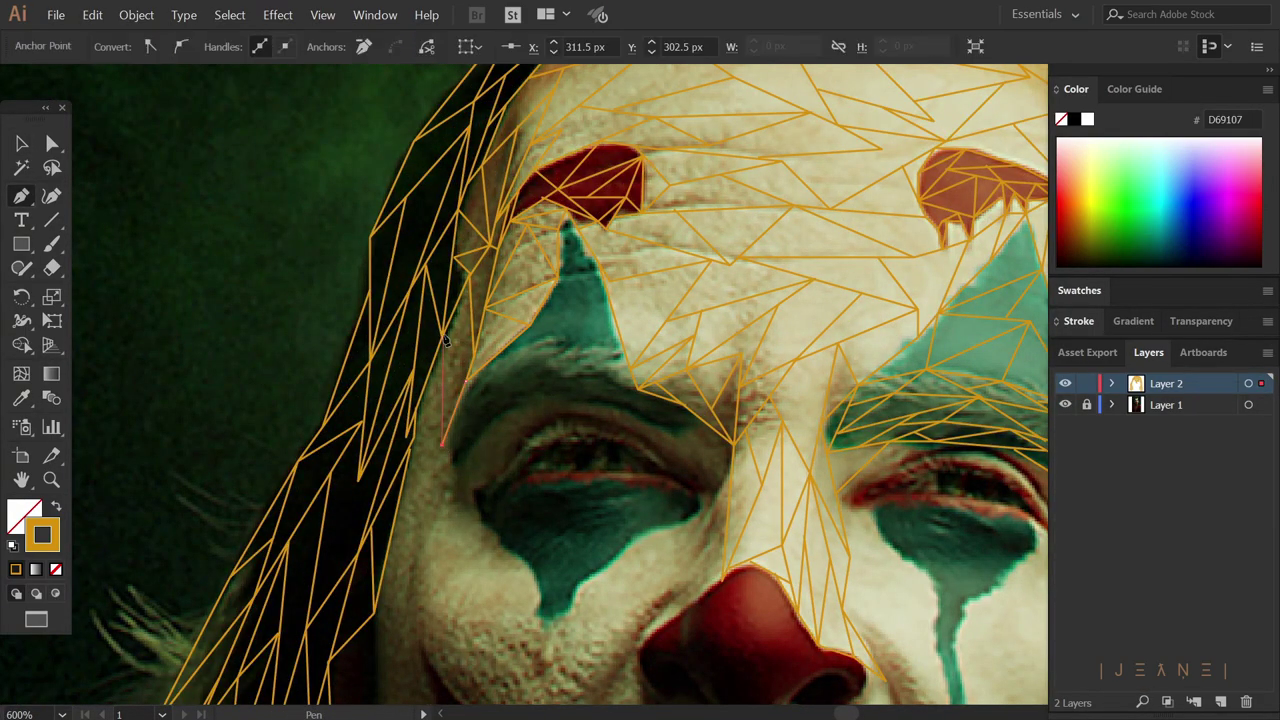
{"action": "scroll", "coordinate": [493, 323], "scroll_direction": "down", "scroll_amount": 3}
{"action": "left_click", "coordinate": [437, 383]}
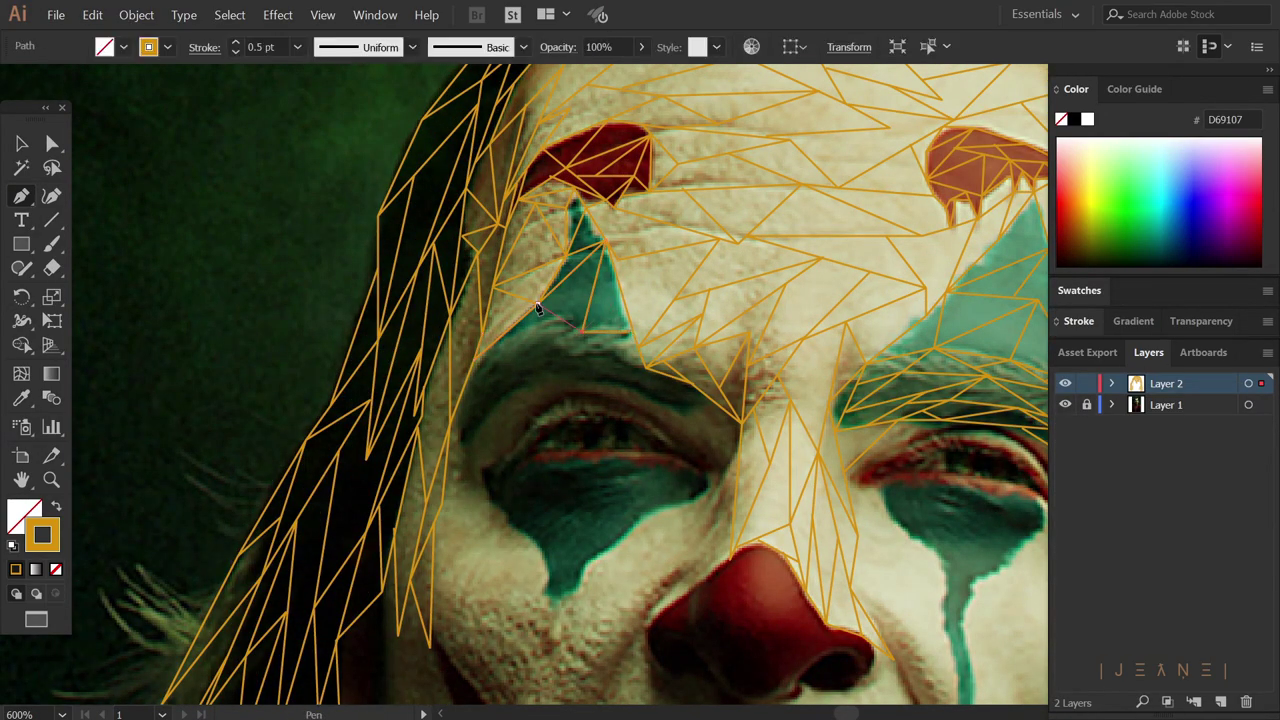
{"action": "left_click", "coordinate": [673, 412]}
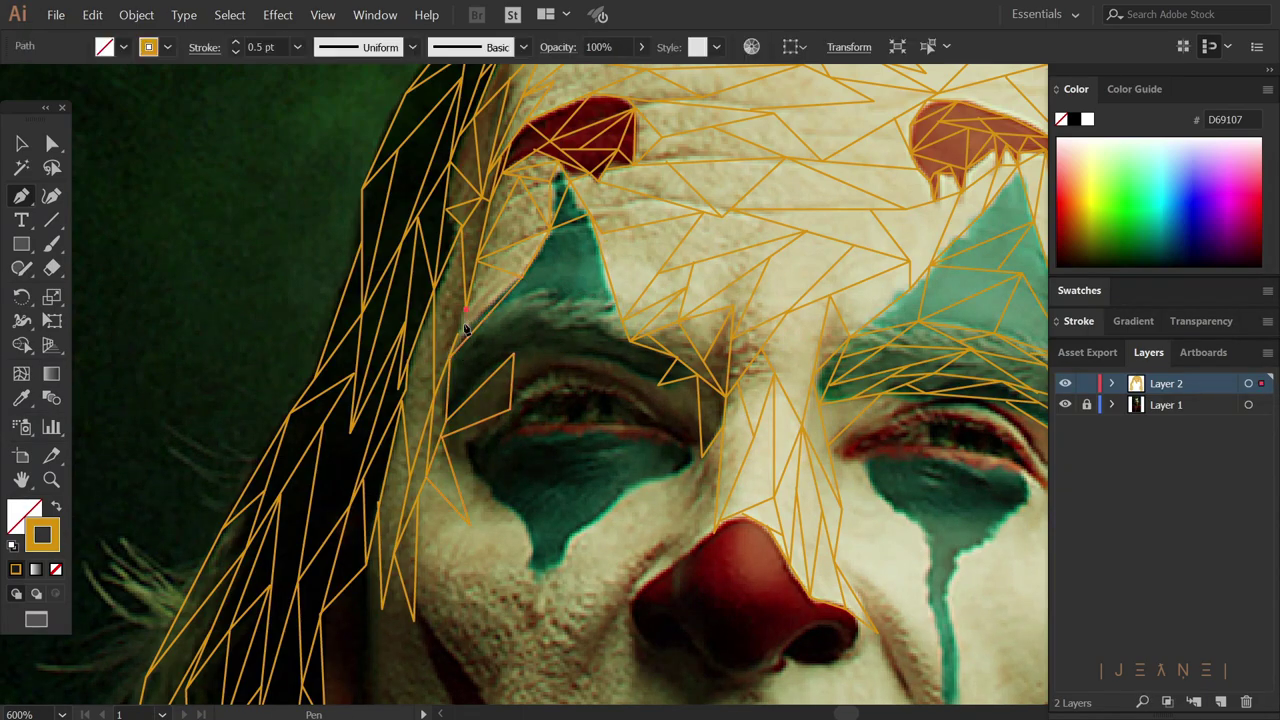
{"action": "left_click", "coordinate": [617, 306]}
{"action": "left_click", "coordinate": [616, 360]}
{"action": "left_click", "coordinate": [514, 352]}
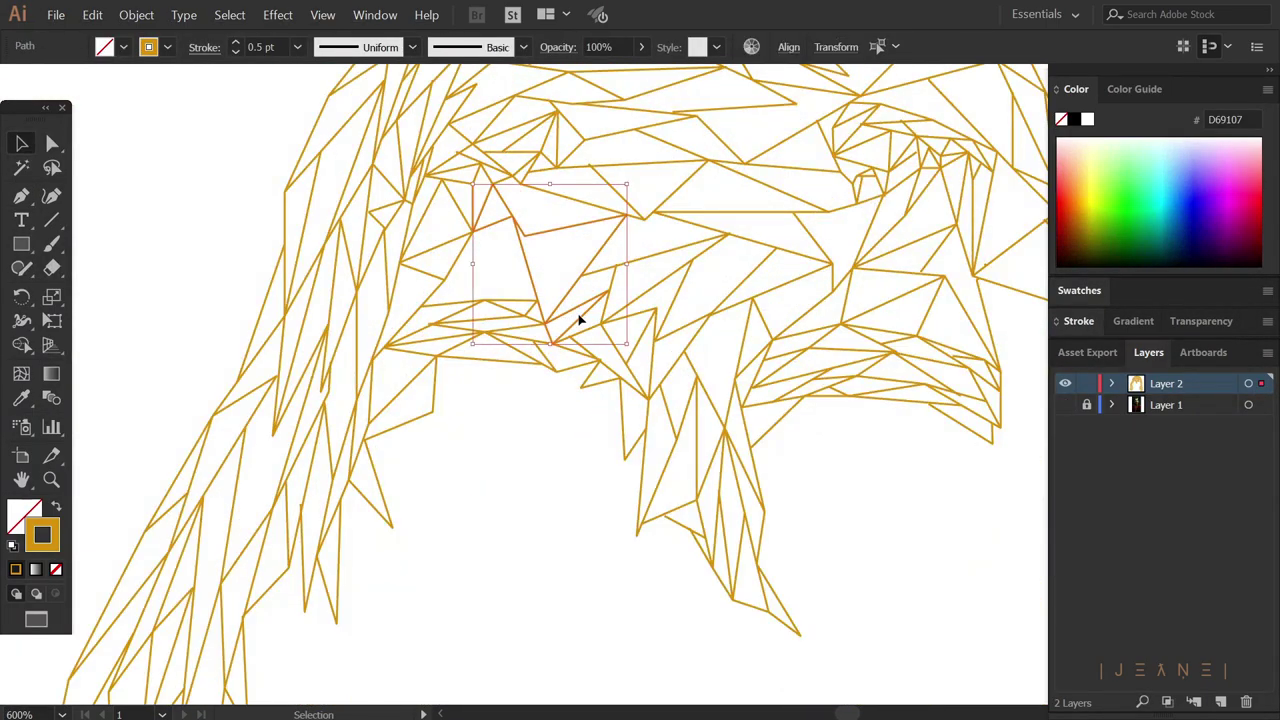
- Remove two stray eye-mesh anchors and add a point on the left lower eyelid
{"action": "left_click", "coordinate": [1065, 404]}
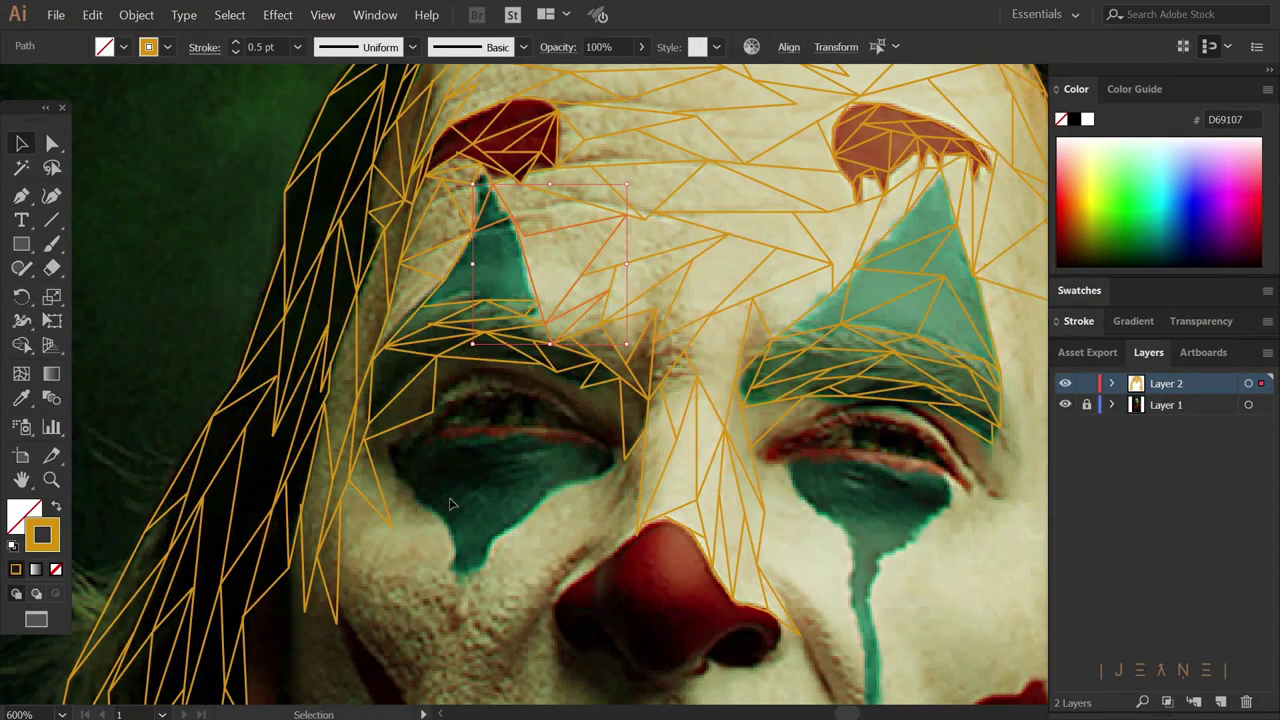
{"action": "key", "text": "p"}
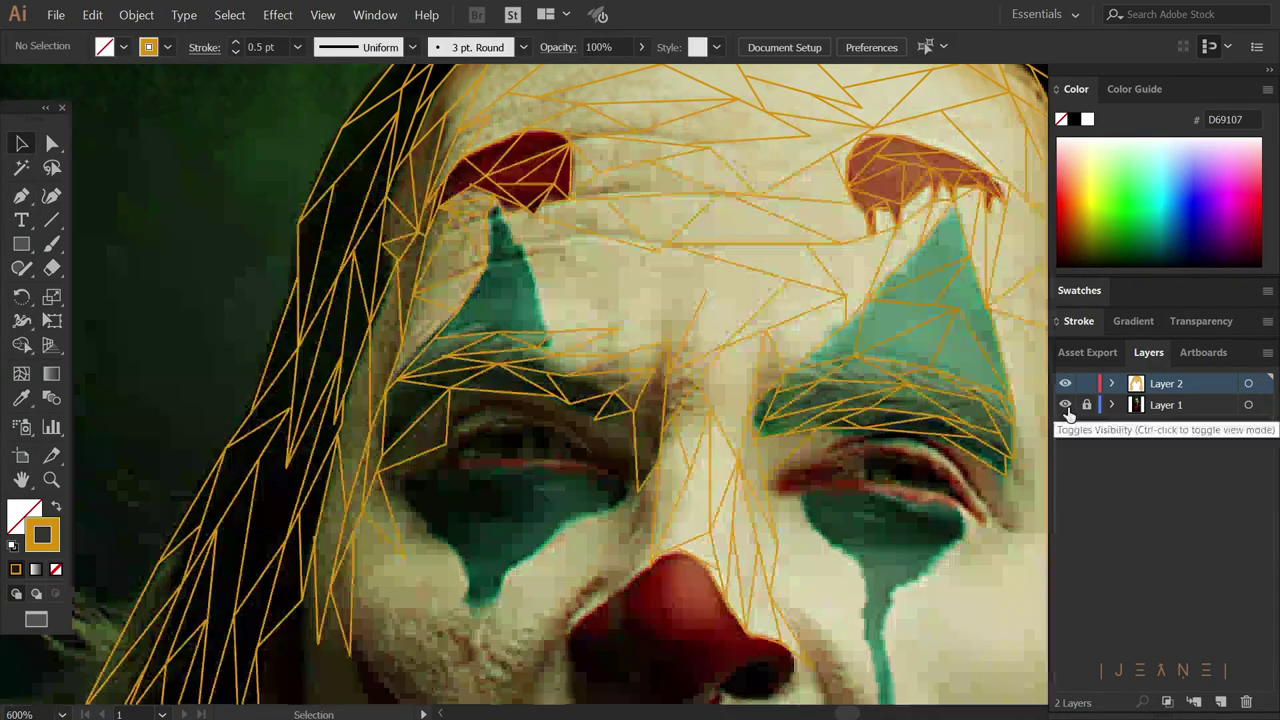
{"action": "key", "text": "p"}
{"action": "left_click", "coordinate": [548, 330]}
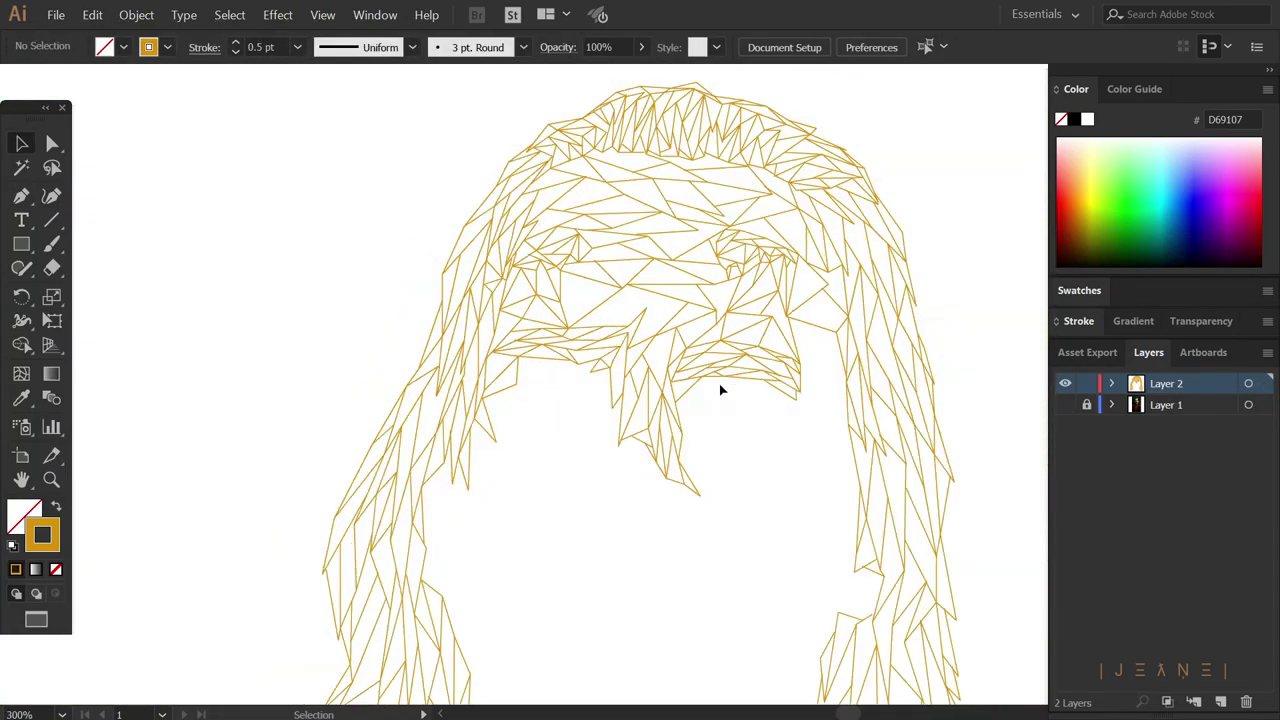
{"action": "left_click", "coordinate": [1064, 404]}
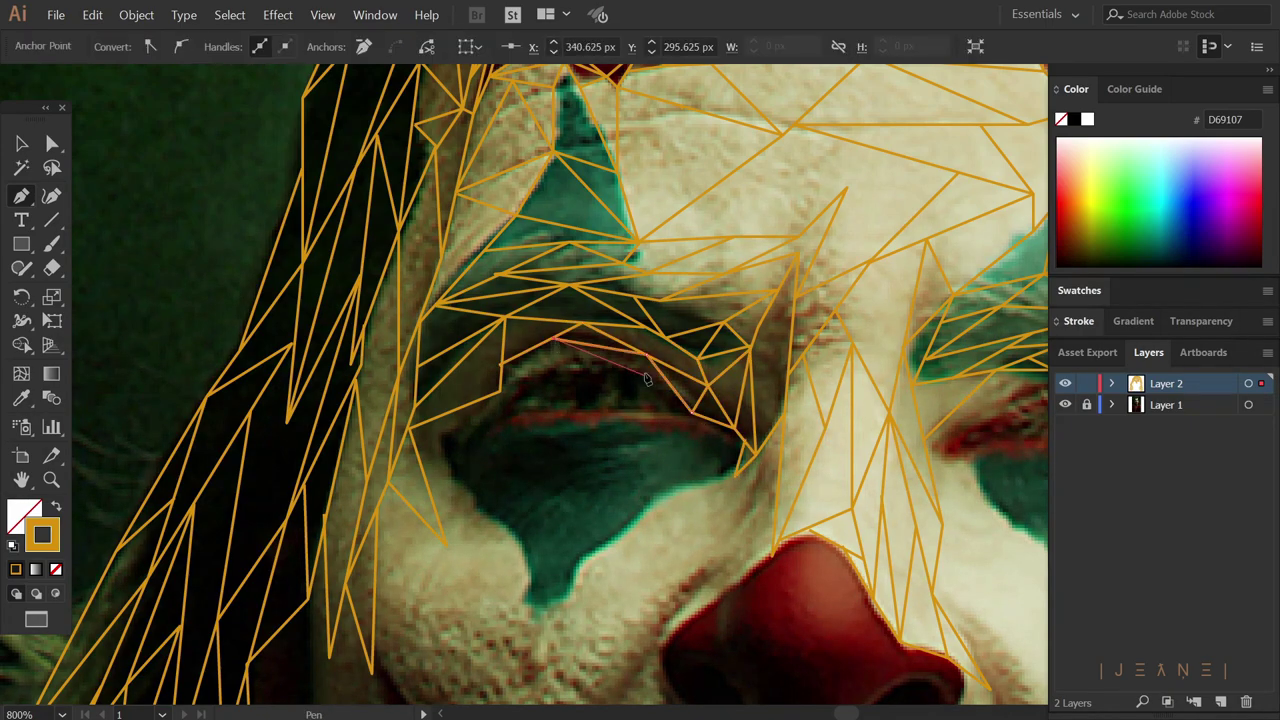
{"action": "left_click", "coordinate": [552, 365]}
{"action": "left_click", "coordinate": [575, 403]}
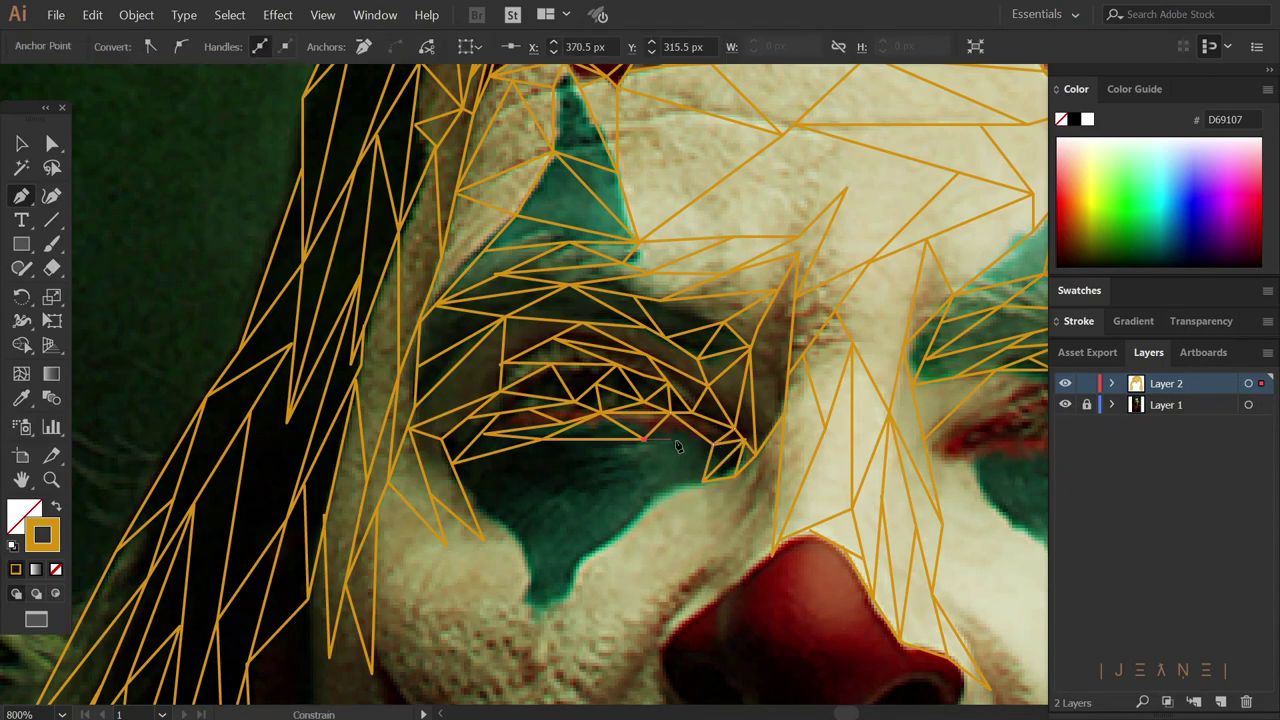
{"action": "scroll", "coordinate": [620, 518], "scroll_direction": "down", "scroll_amount": 3}
{"action": "left_click", "coordinate": [525, 312]}
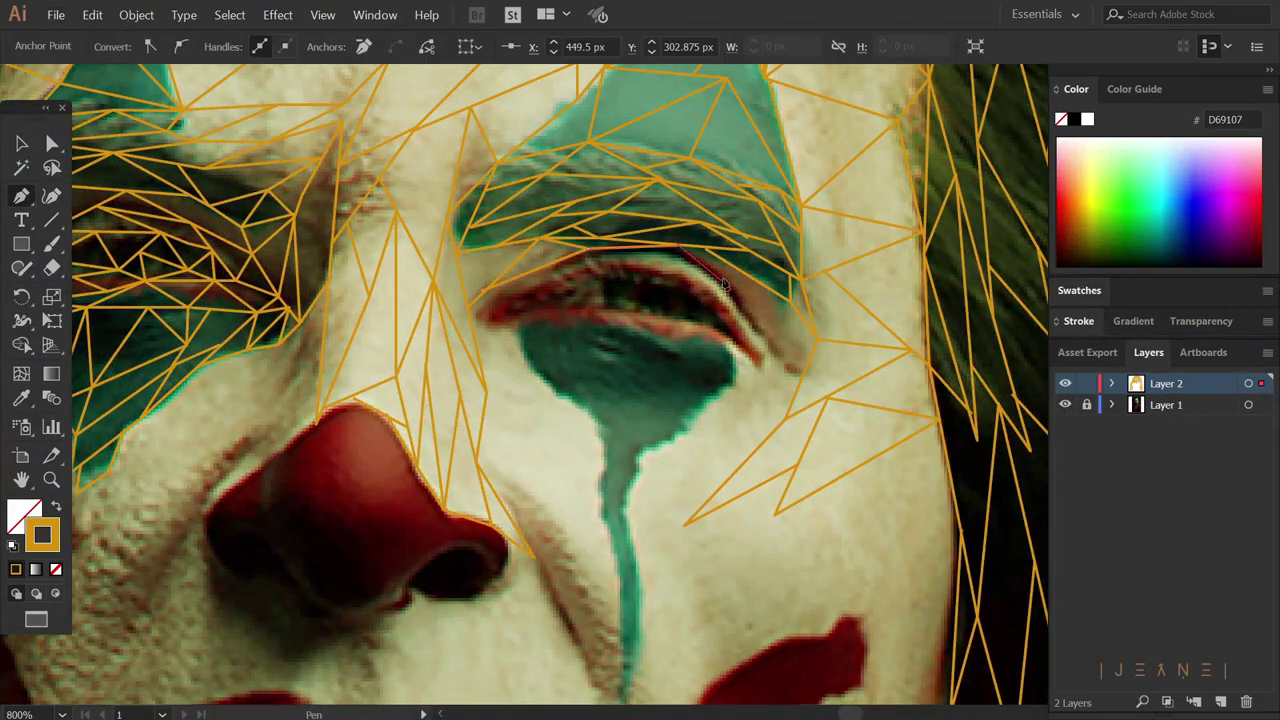
- Triangulate the right eye's lid and the cheek below it, then hide the photo
{"action": "left_click", "coordinate": [471, 308]}
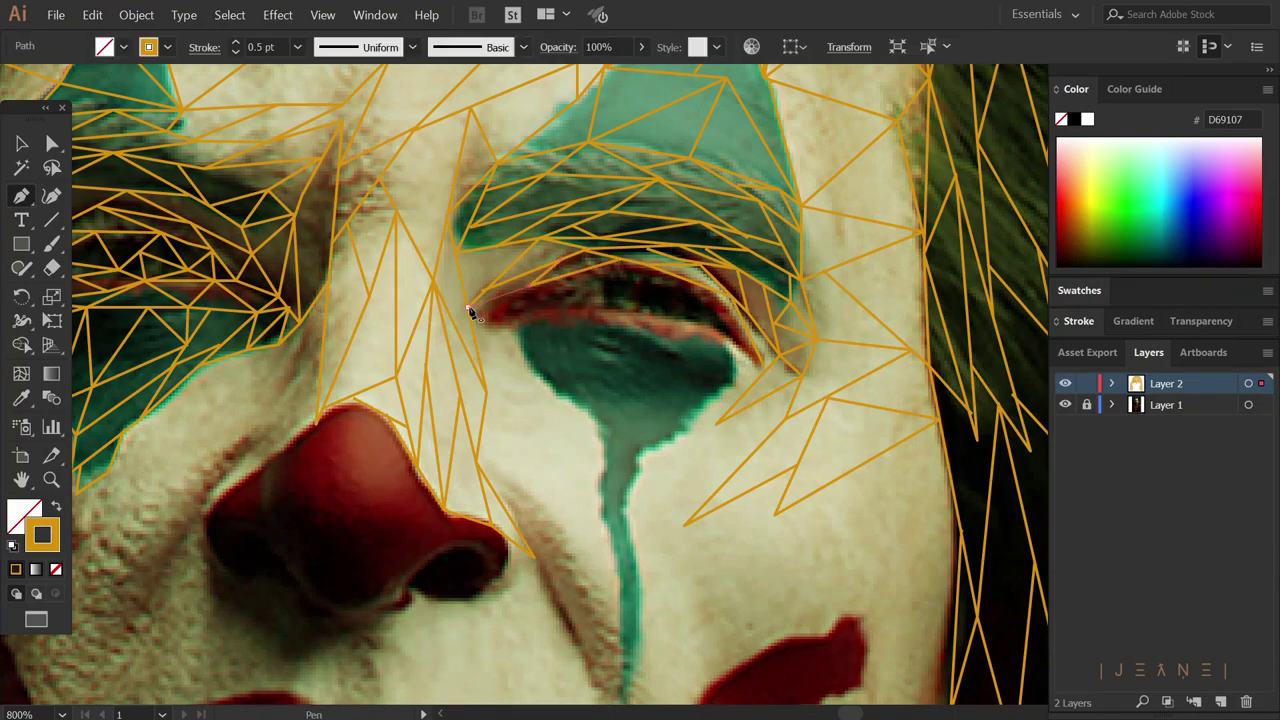
{"action": "left_click", "coordinate": [589, 274]}
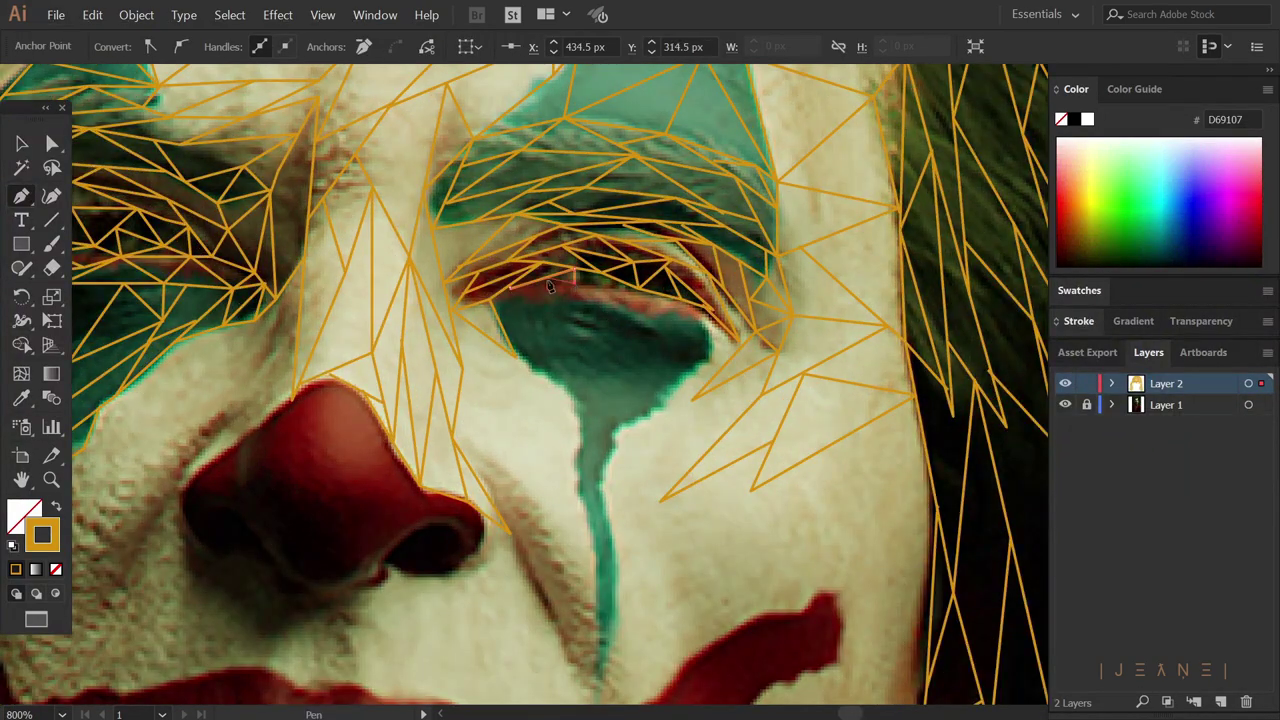
{"action": "left_click", "coordinate": [596, 315]}
{"action": "left_click", "coordinate": [743, 353]}
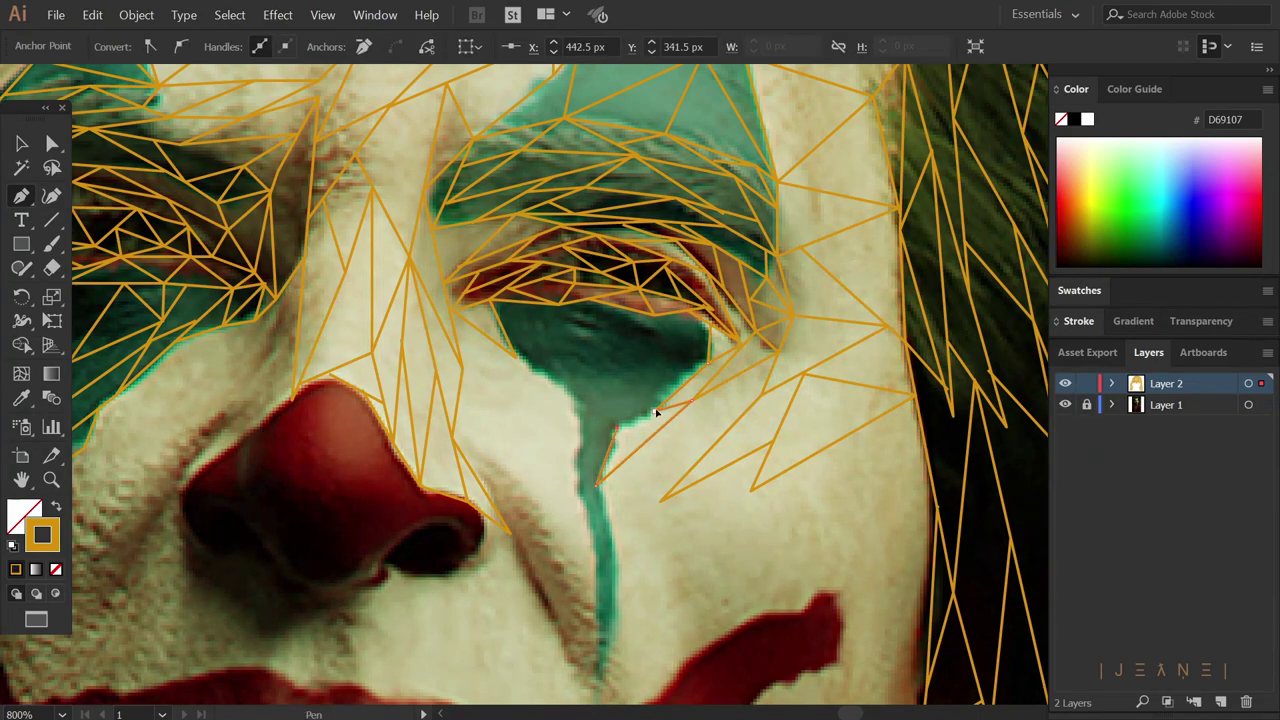
{"action": "left_click", "coordinate": [694, 477]}
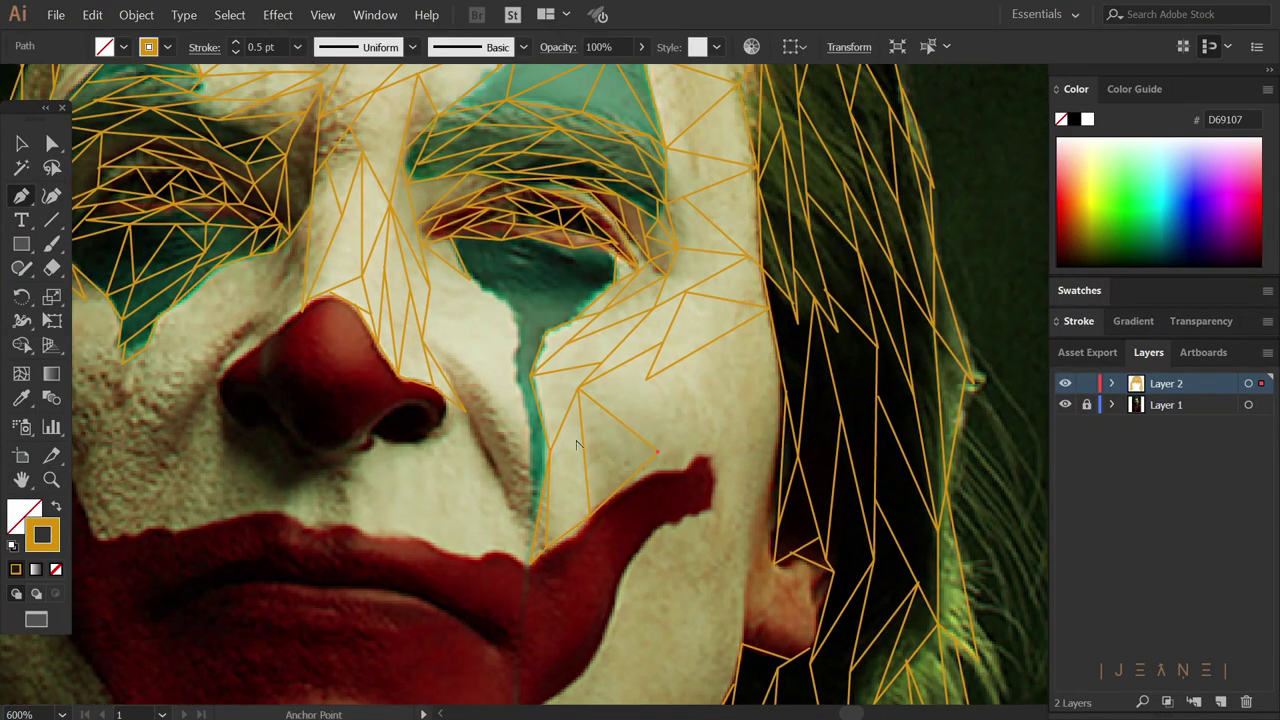
{"action": "left_click", "coordinate": [645, 440]}
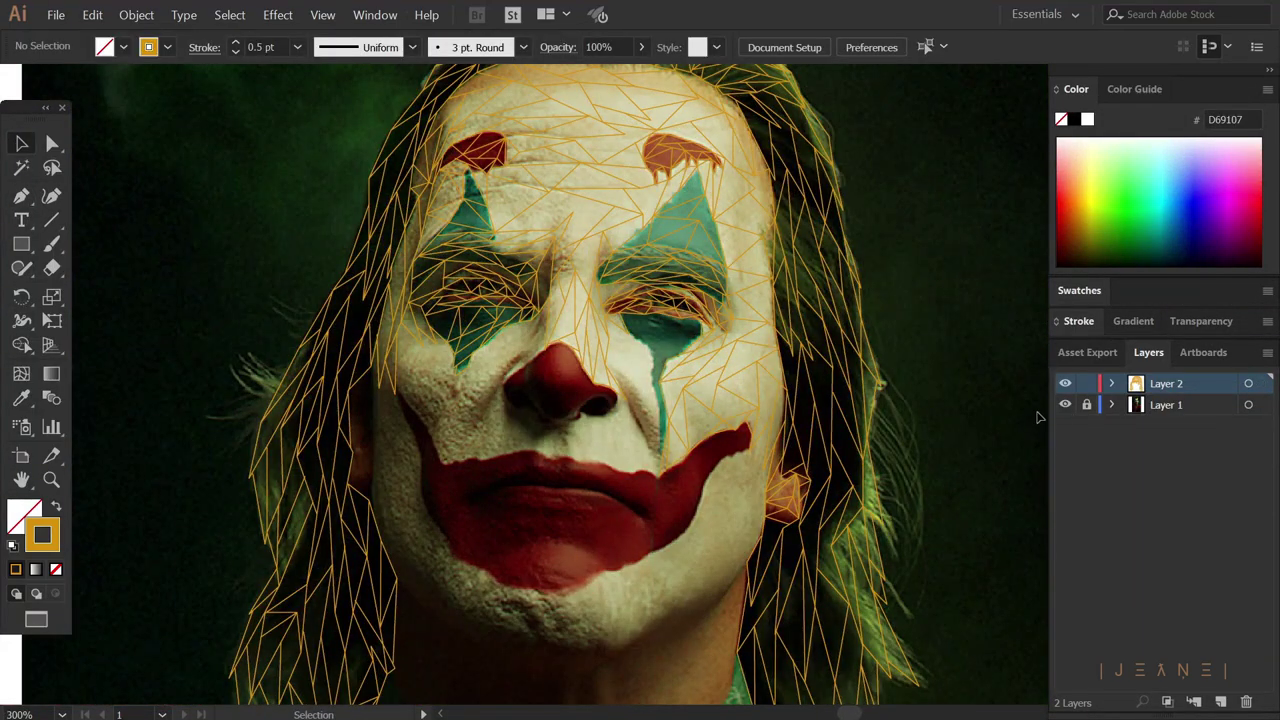
{"action": "left_click", "coordinate": [1065, 404]}
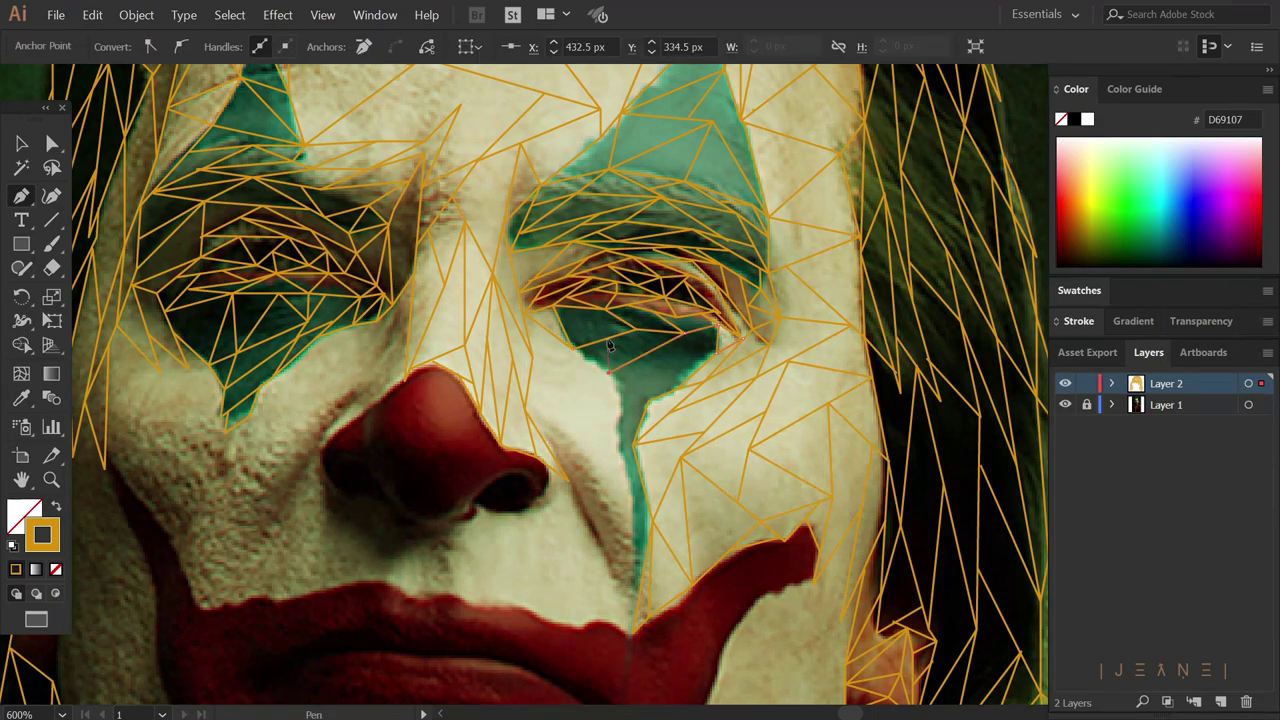
- Undo the last point, then triangulate the left cheek between nose and mouth corner
{"action": "key", "text": "ctrl+z"}
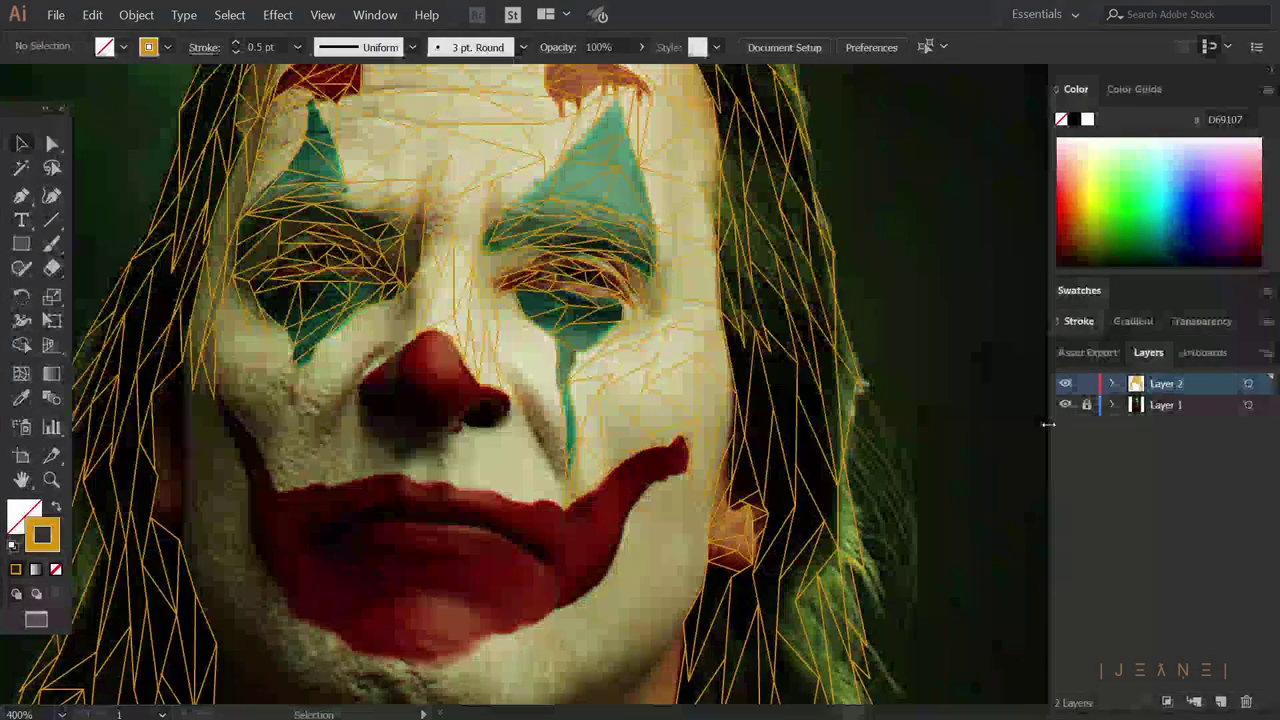
{"action": "left_click", "coordinate": [1065, 404]}
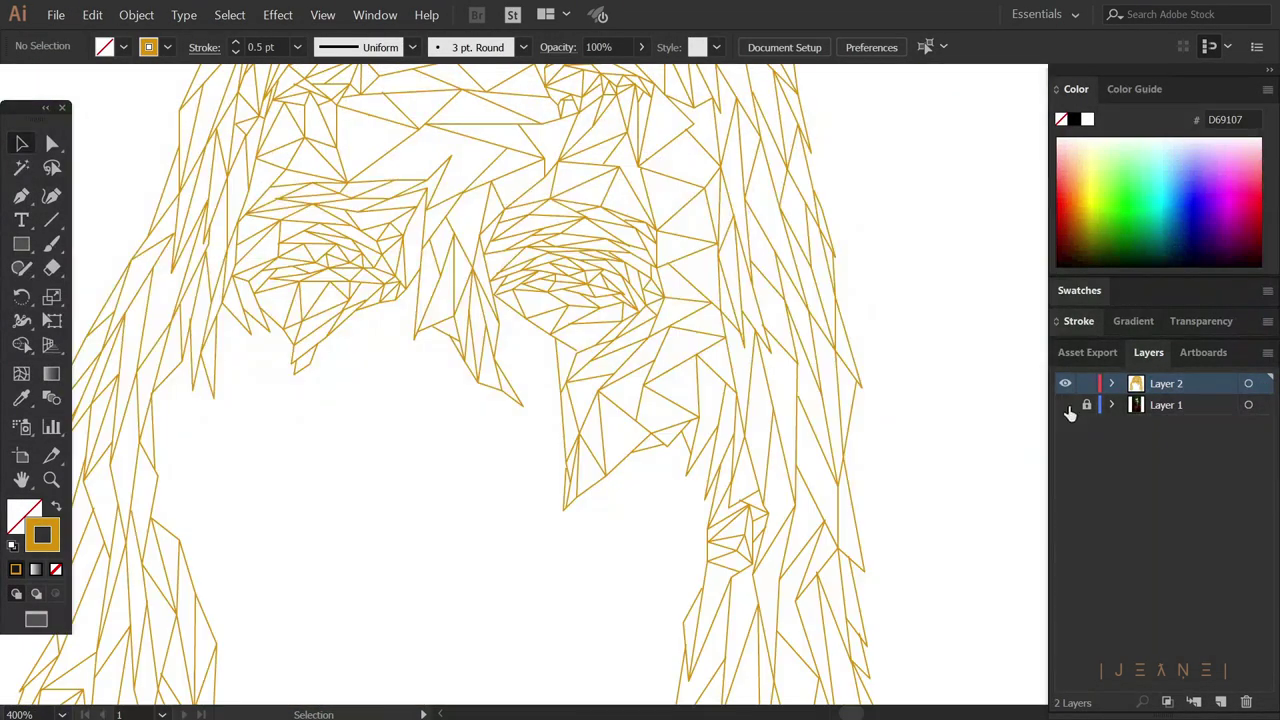
{"action": "left_click", "coordinate": [1065, 404]}
{"action": "key", "text": "p"}
{"action": "scroll", "coordinate": [496, 413], "scroll_direction": "up", "scroll_amount": 1}
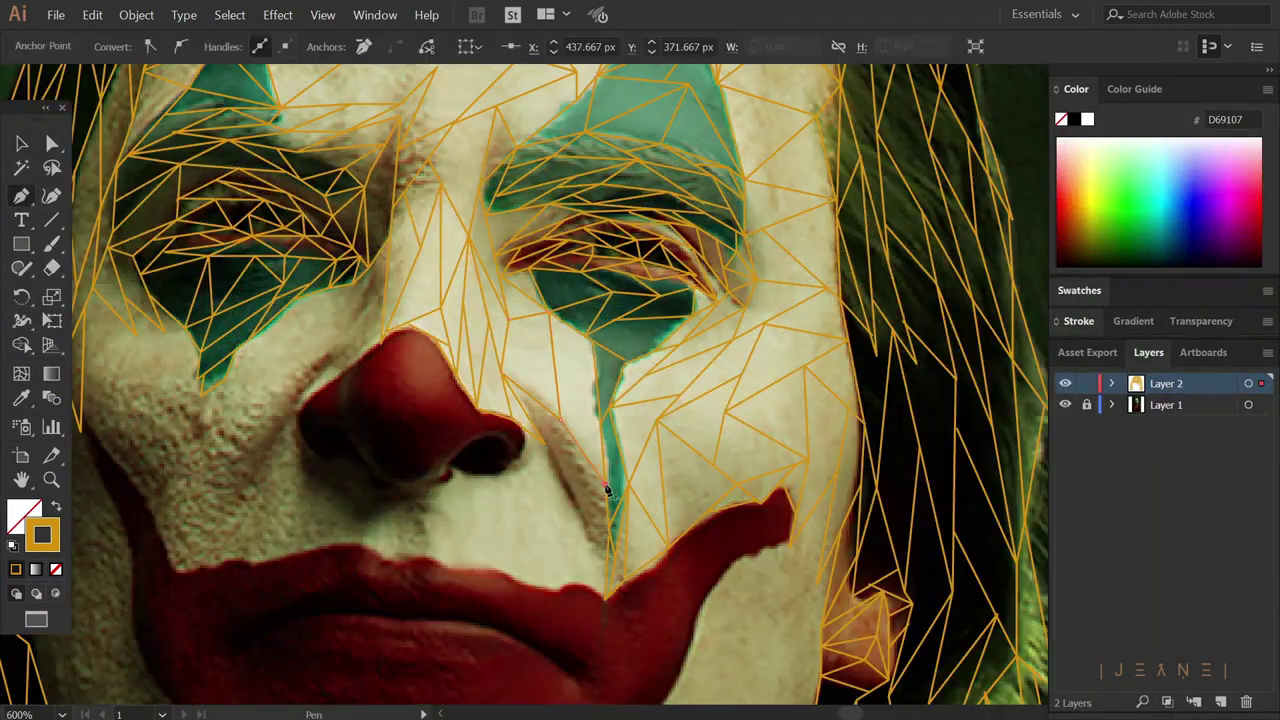
{"action": "scroll", "coordinate": [496, 413], "scroll_direction": "up", "scroll_amount": 1}
{"action": "scroll", "coordinate": [496, 413], "scroll_direction": "down", "scroll_amount": 1}
{"action": "left_click", "coordinate": [547, 296]}
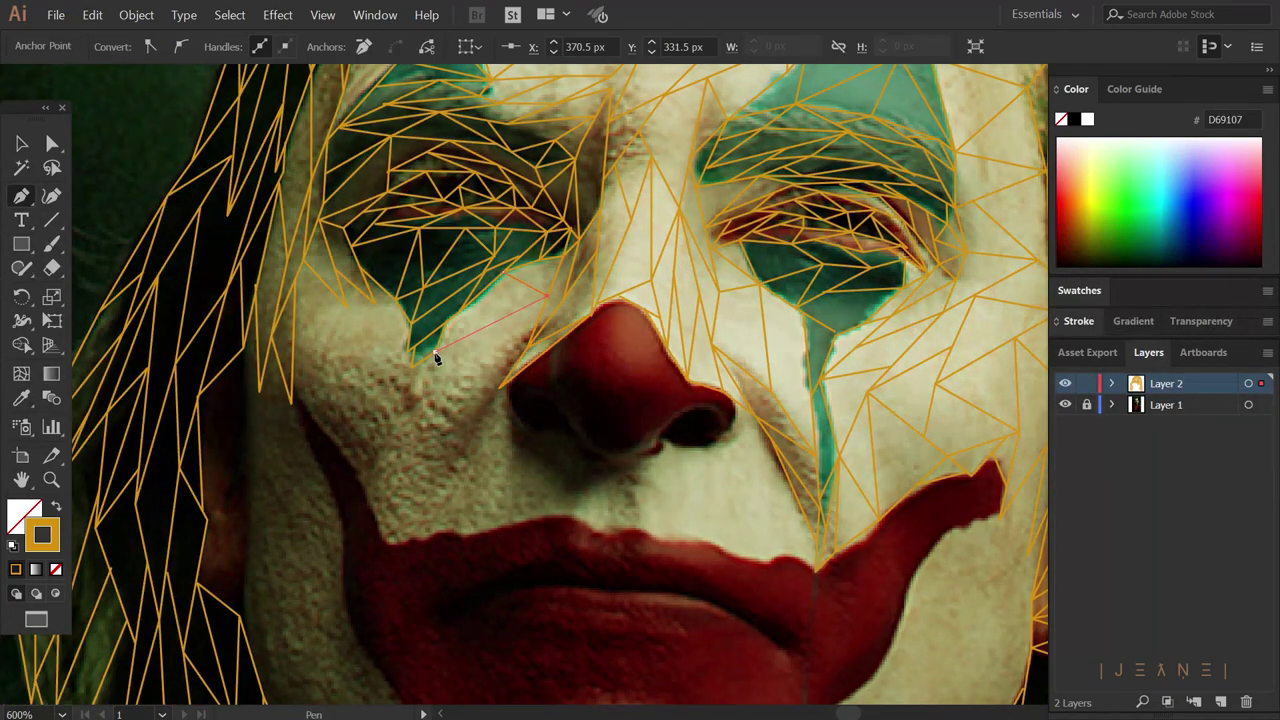
{"action": "left_click", "coordinate": [452, 480]}
{"action": "left_click", "coordinate": [497, 386]}
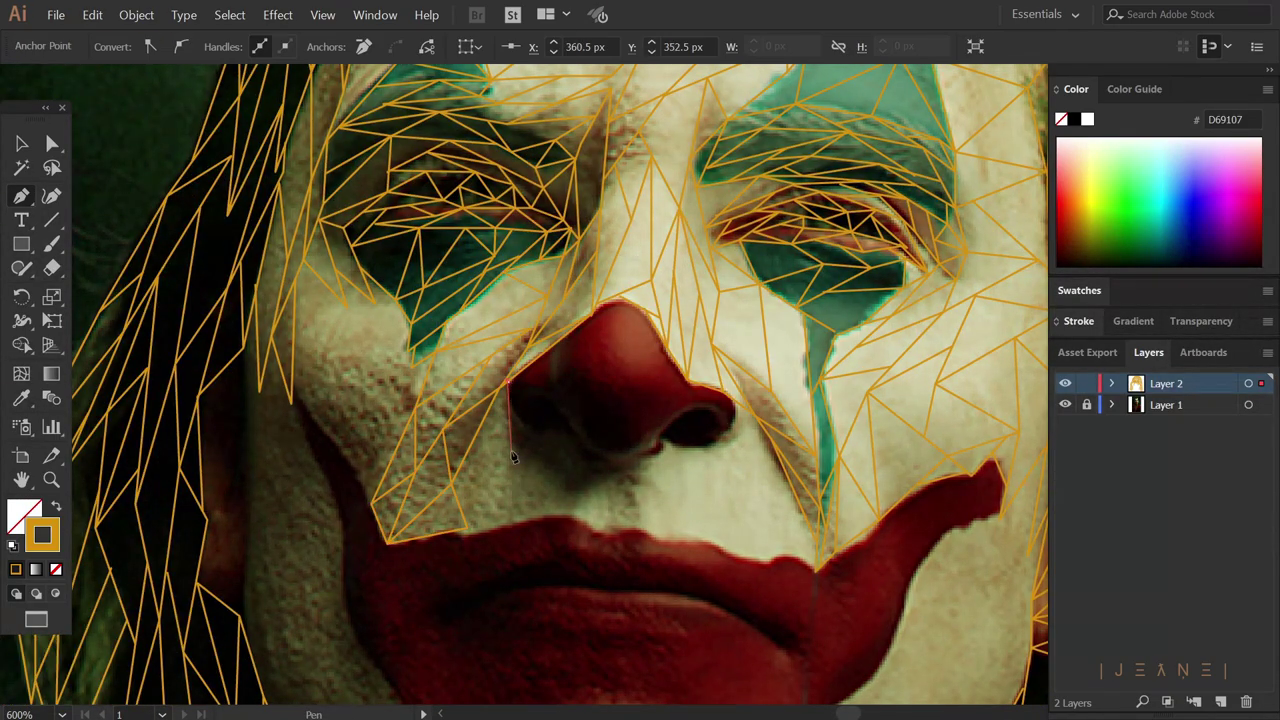
{"action": "left_click", "coordinate": [466, 533]}
- Facet the red nose and nostril, continuing the mesh down to the upper lip
{"action": "scroll", "coordinate": [466, 533], "scroll_direction": "down", "scroll_amount": 1}
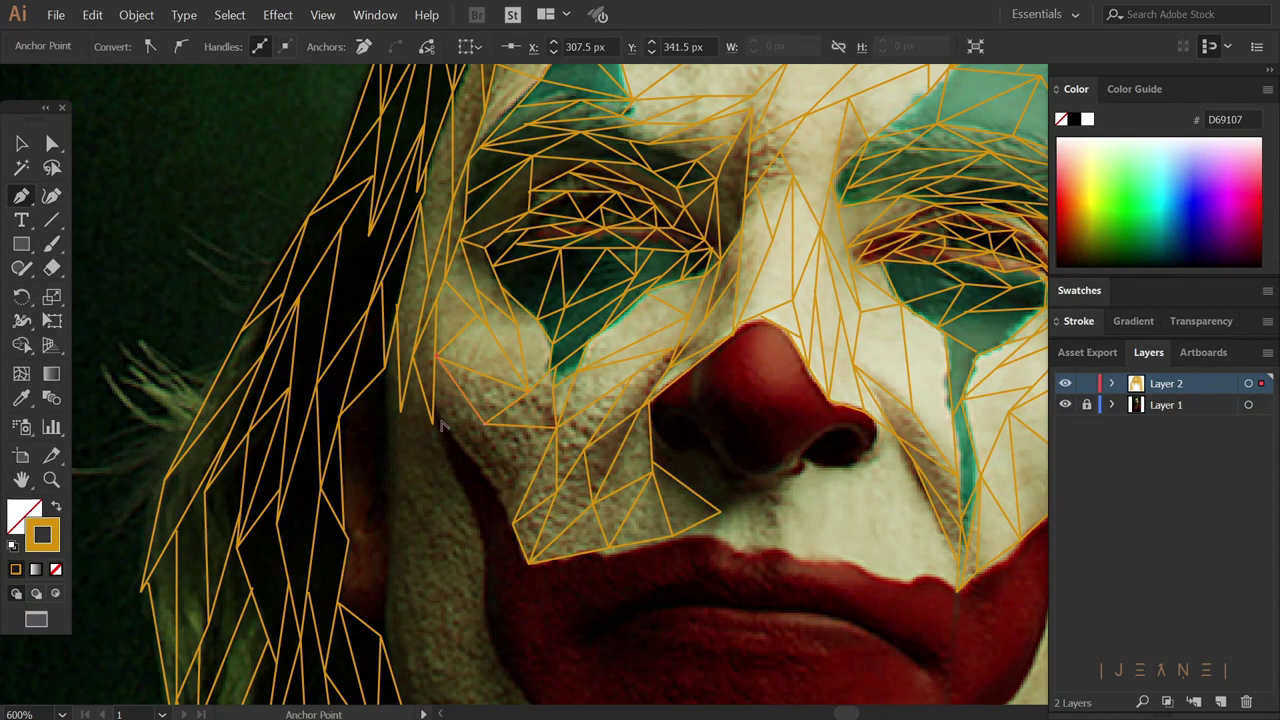
{"action": "scroll", "coordinate": [767, 452], "scroll_direction": "down", "scroll_amount": 2}
{"action": "scroll", "coordinate": [512, 515], "scroll_direction": "up", "scroll_amount": 3}
{"action": "left_click", "coordinate": [550, 388]}
{"action": "left_click", "coordinate": [537, 352]}
{"action": "left_click", "coordinate": [576, 342]}
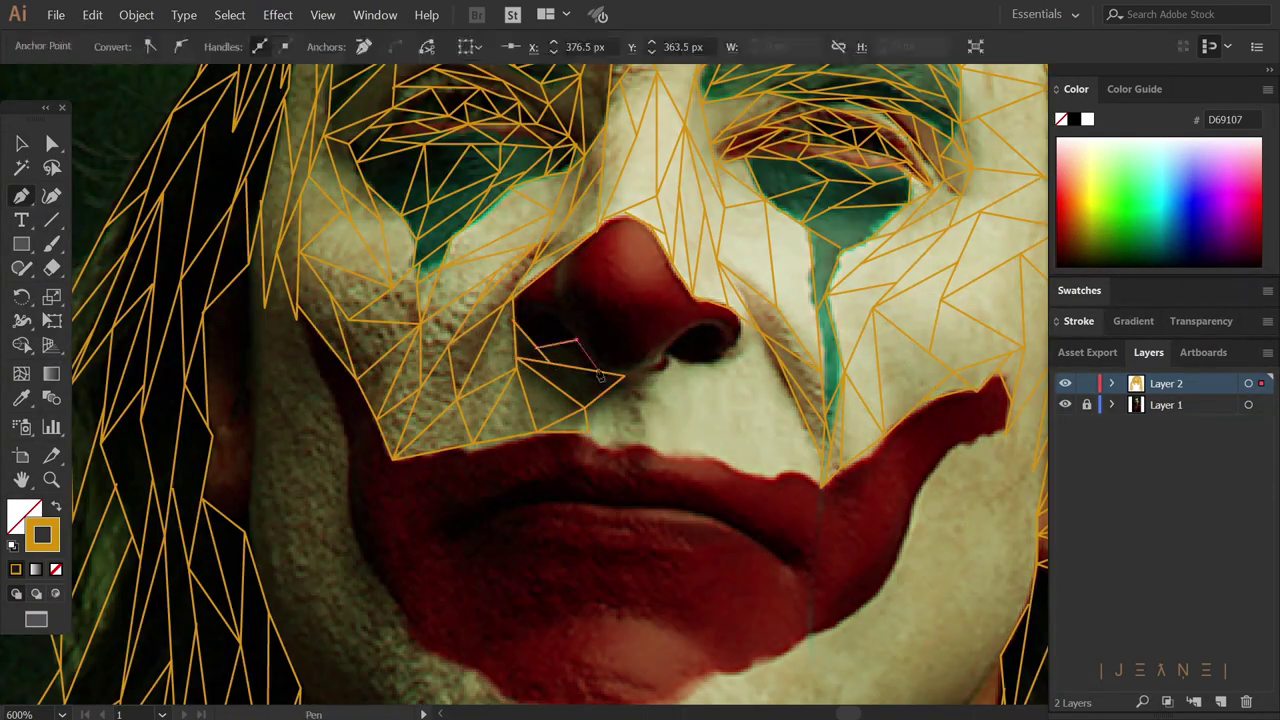
{"action": "left_click", "coordinate": [662, 366]}
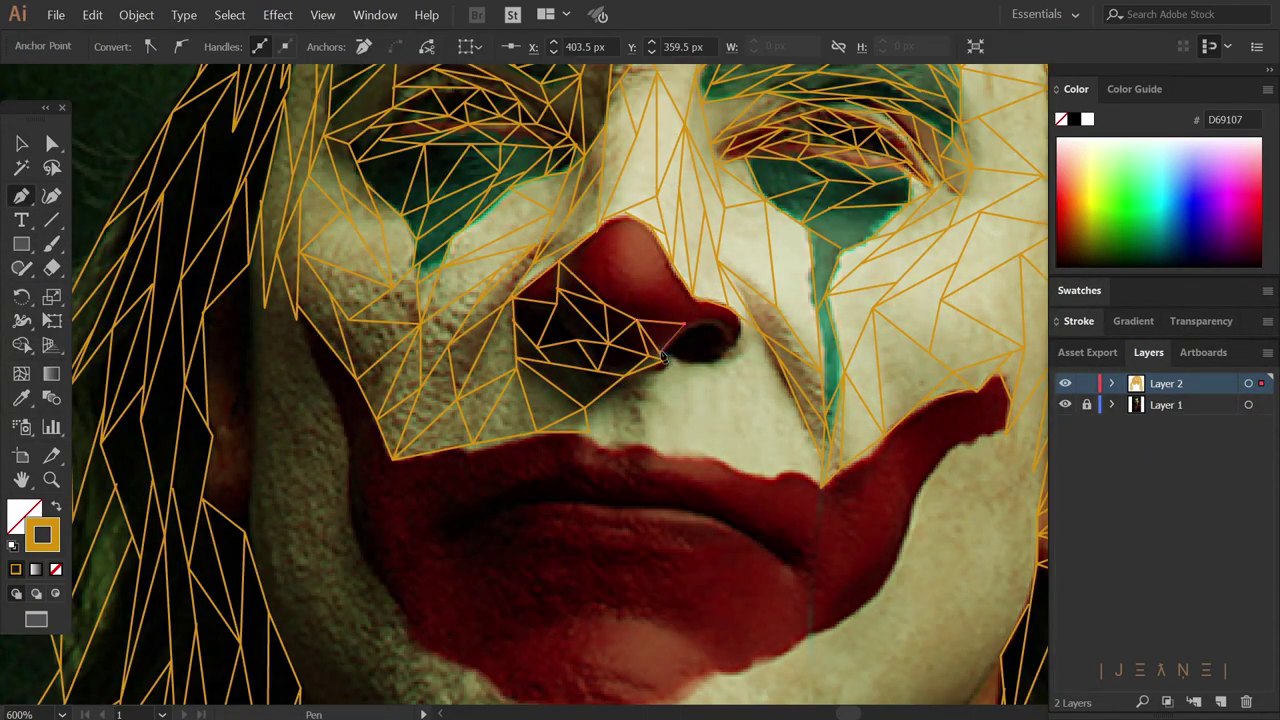
{"action": "left_click", "coordinate": [605, 222]}
{"action": "left_click", "coordinate": [636, 323]}
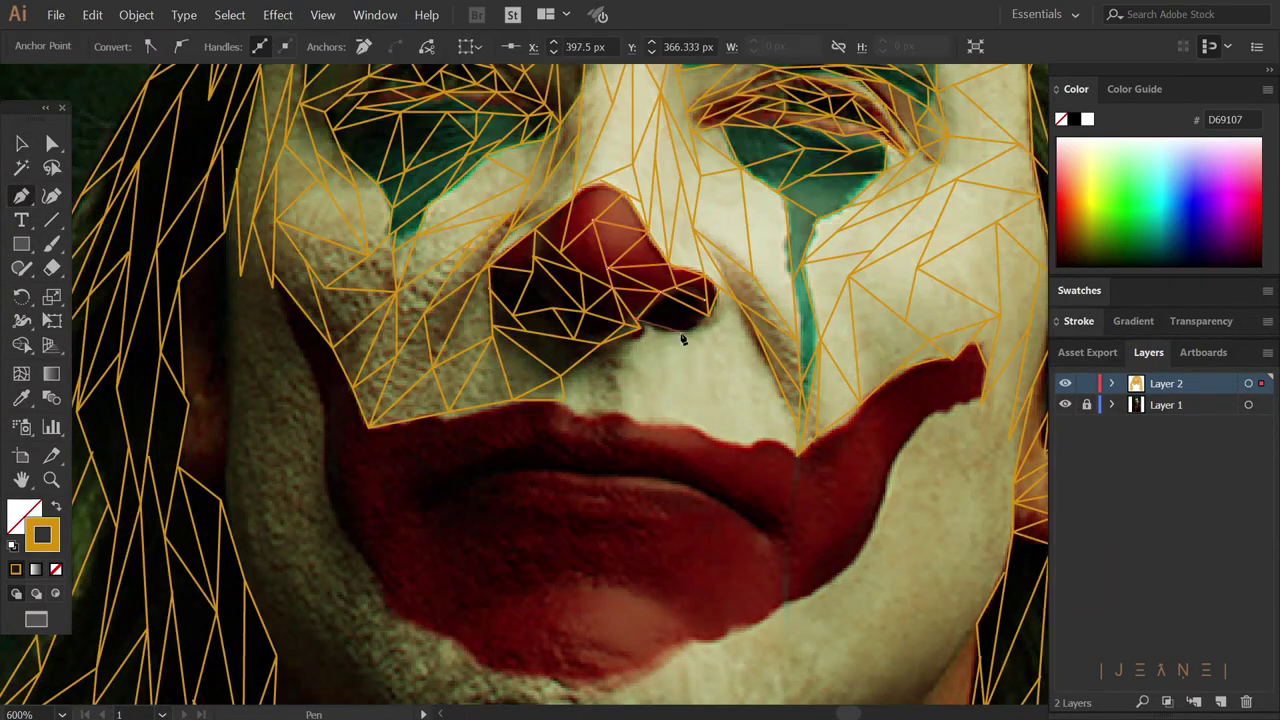
{"action": "left_click", "coordinate": [590, 417]}
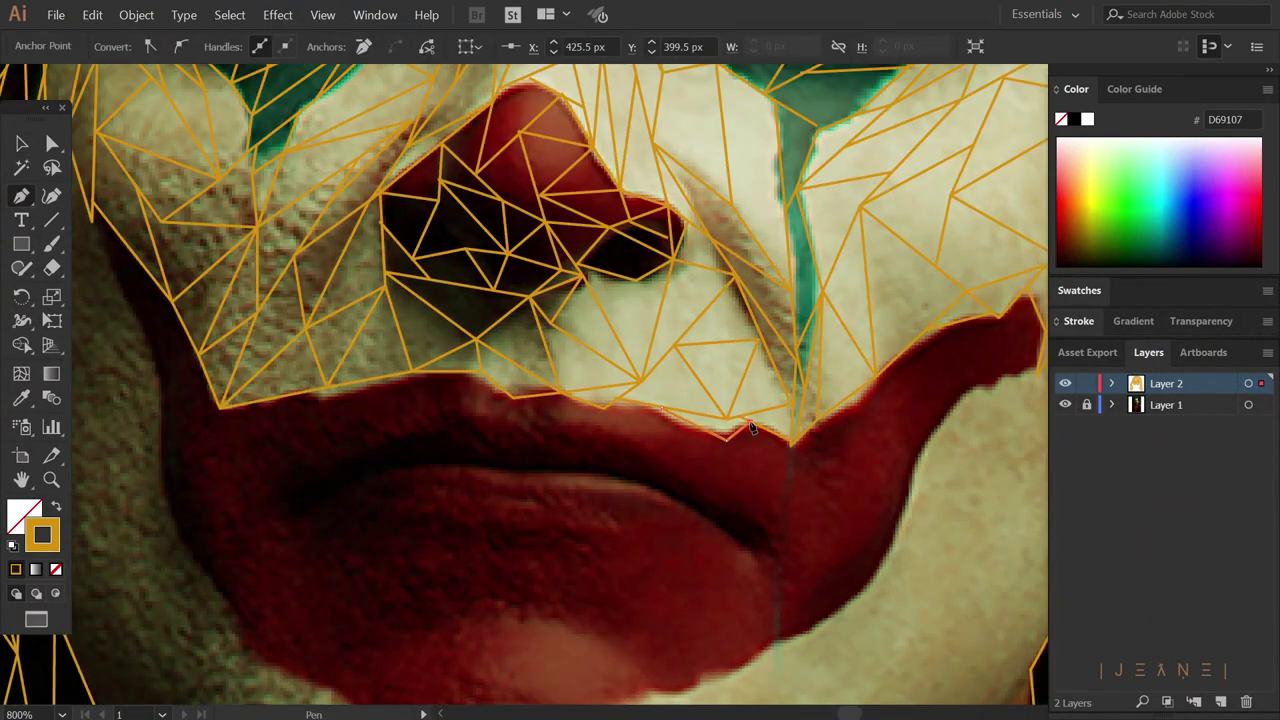
- End the current path and check the mesh with the photo hidden, then restore it
{"action": "key", "text": "v"}
{"action": "left_click", "coordinate": [1065, 404]}
{"action": "key", "text": "ctrl+minus"}
{"action": "key", "text": "ctrl+minus"}
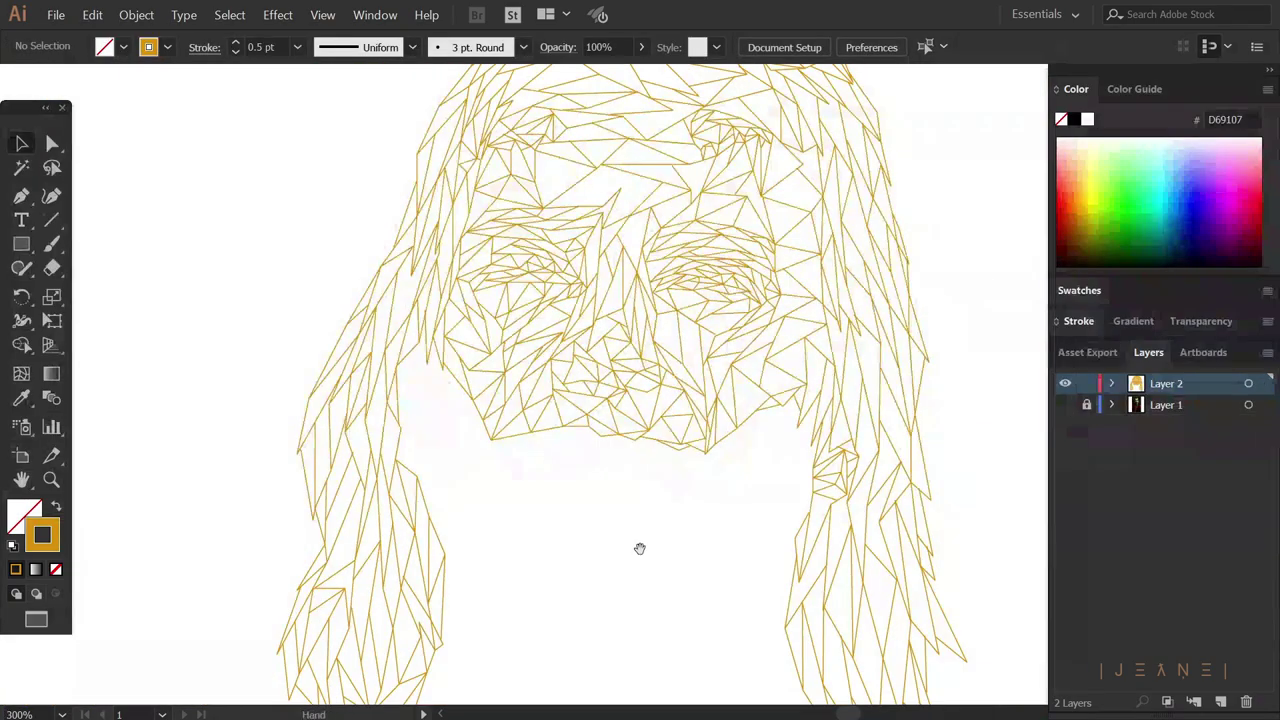
{"action": "left_click", "coordinate": [1065, 404]}
{"action": "key", "text": "ctrl+plus"}
{"action": "key", "text": "p"}
- Draw Pen triangles down the left cheek to the jaw
{"action": "left_click", "coordinate": [412, 355]}
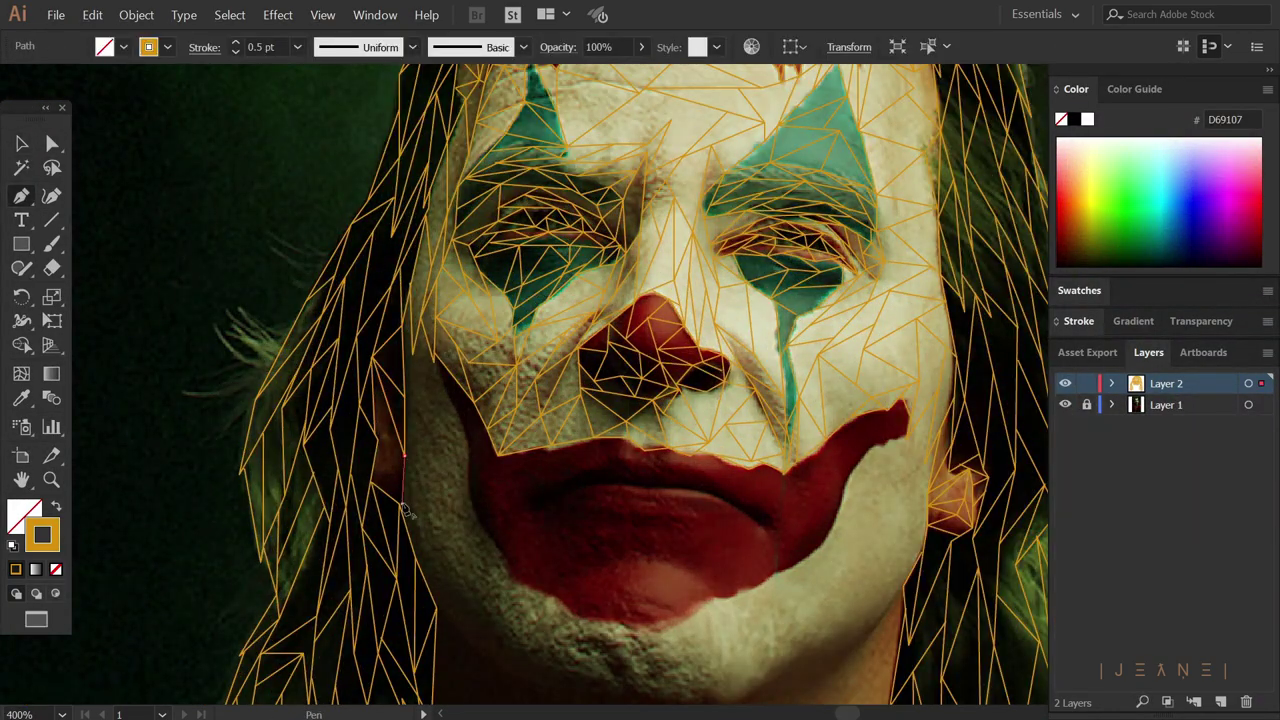
{"action": "left_click", "coordinate": [432, 478]}
{"action": "left_click", "coordinate": [445, 567]}
{"action": "scroll", "coordinate": [445, 567], "scroll_direction": "down", "scroll_amount": 3}
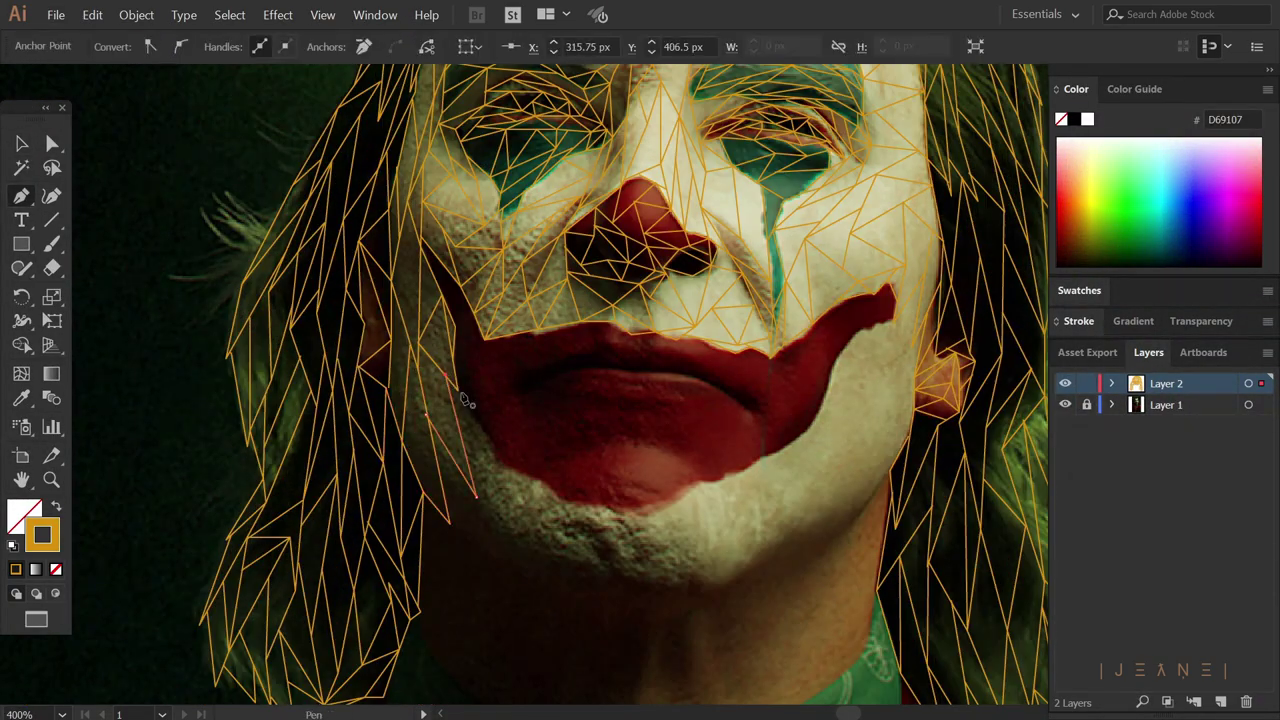
{"action": "left_click", "coordinate": [544, 535]}
{"action": "left_click", "coordinate": [597, 512]}
{"action": "left_click_drag", "start_coordinate": [597, 512], "coordinate": [483, 414]}
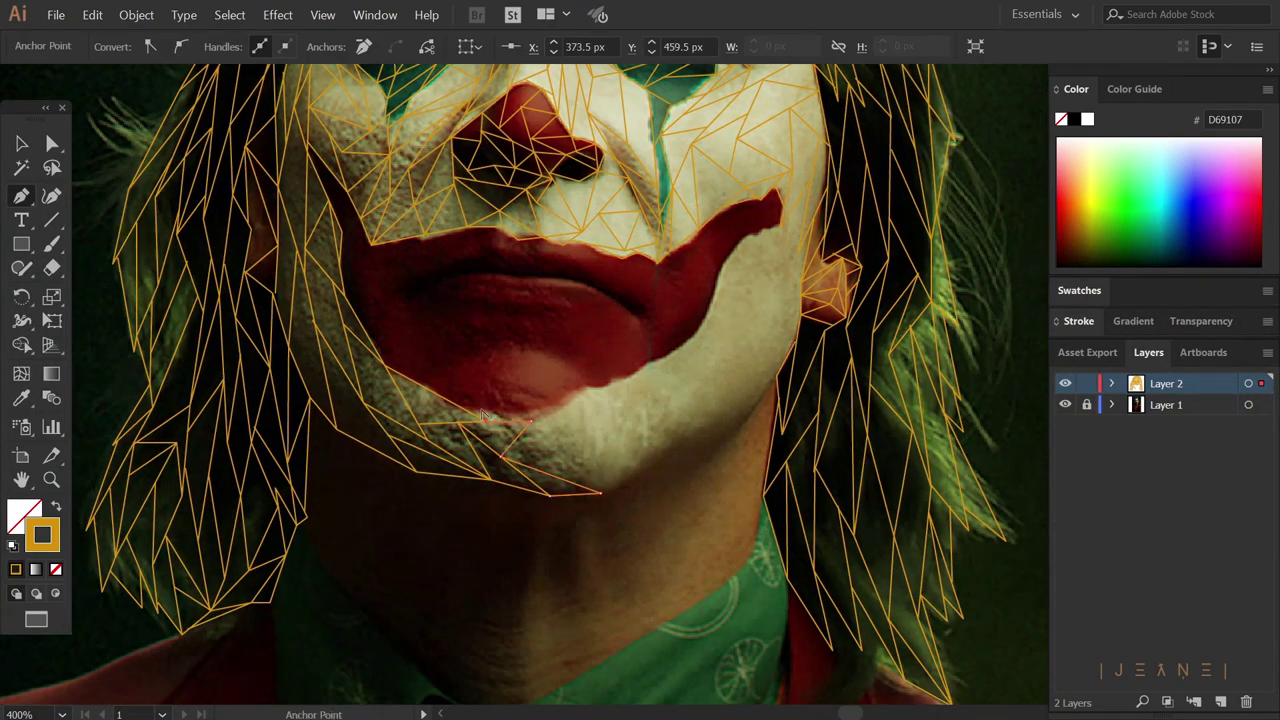
{"action": "scroll", "coordinate": [483, 414], "scroll_direction": "up", "scroll_amount": 3}
- Add chin triangles up to the mouth tip, then review the mesh with the photo hidden
{"action": "left_click", "coordinate": [670, 557]}
{"action": "left_click", "coordinate": [593, 567]}
{"action": "scroll", "coordinate": [660, 493], "scroll_direction": "up", "scroll_amount": 2}
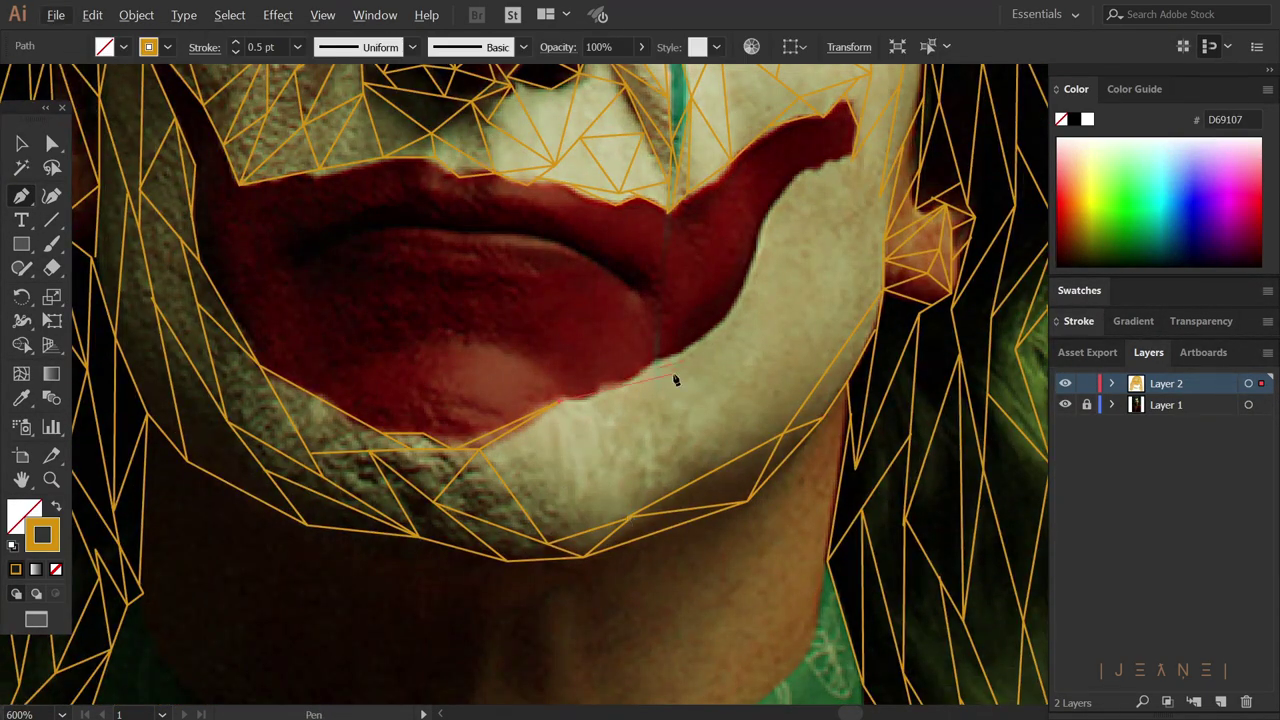
{"action": "left_click", "coordinate": [726, 391]}
{"action": "scroll", "coordinate": [726, 391], "scroll_direction": "down", "scroll_amount": 3}
{"action": "scroll", "coordinate": [663, 393], "scroll_direction": "up", "scroll_amount": 3}
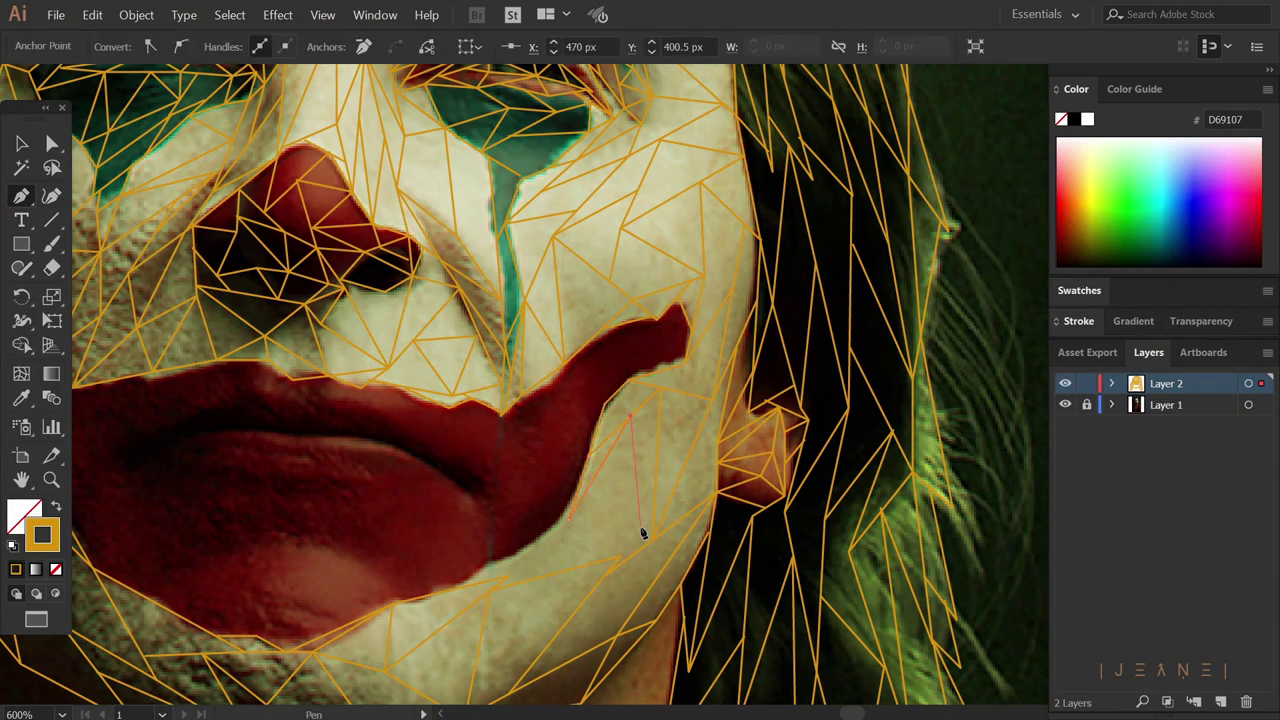
{"action": "key", "text": "v"}
{"action": "scroll", "coordinate": [600, 500], "scroll_direction": "down", "scroll_amount": 3}
{"action": "left_click", "coordinate": [1065, 404]}
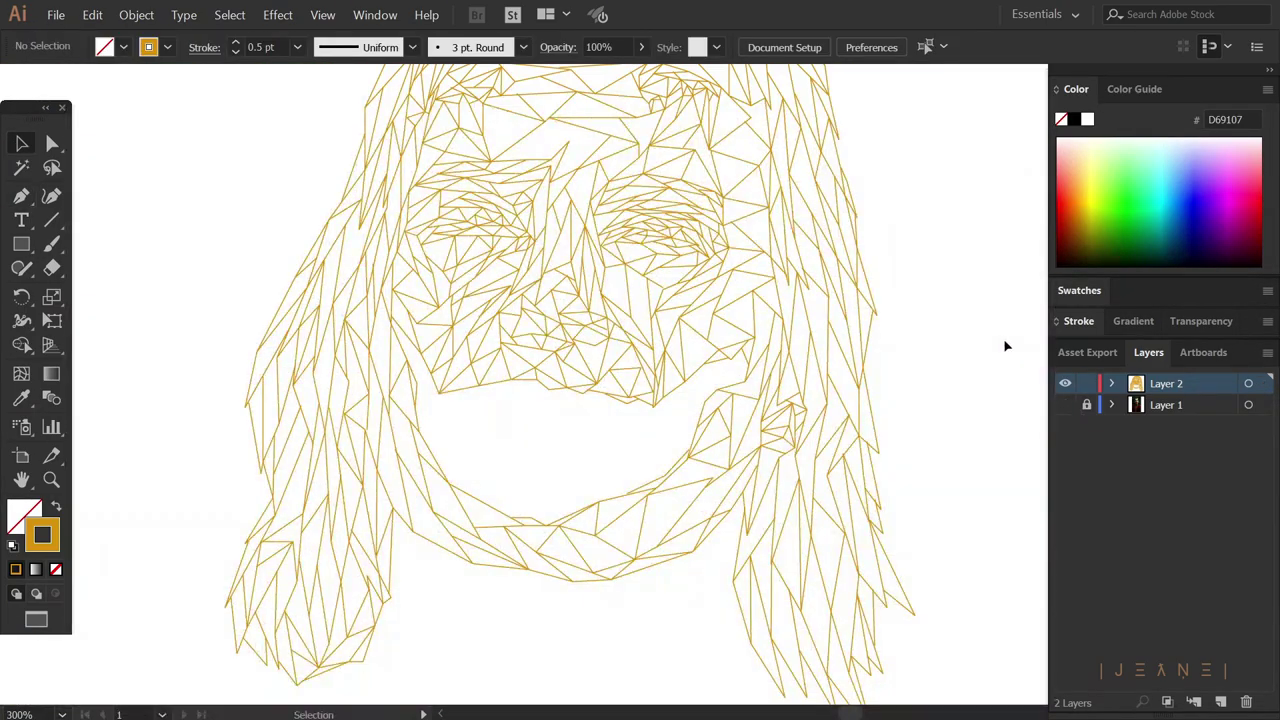
{"action": "key", "text": "ctrl+minus"}
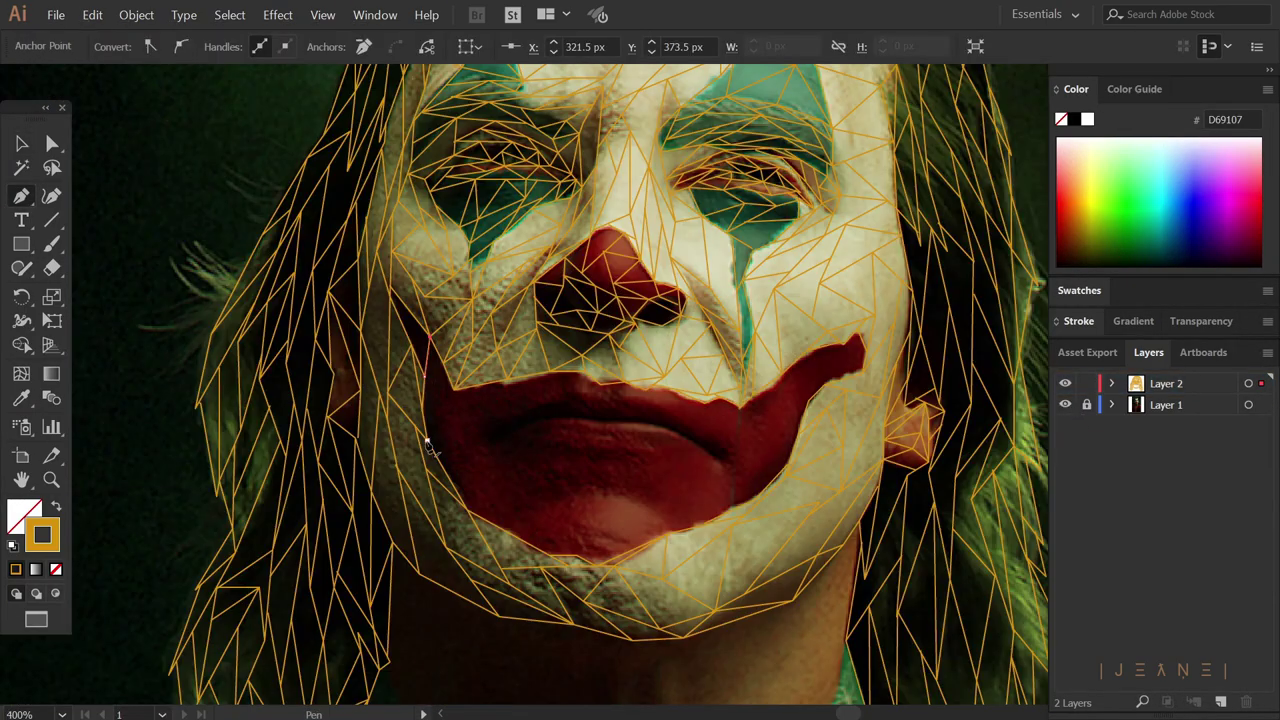
- Zoom in on the mouth and draw triangles across the red lips toward the neck
{"action": "key", "text": "ctrl+plus"}
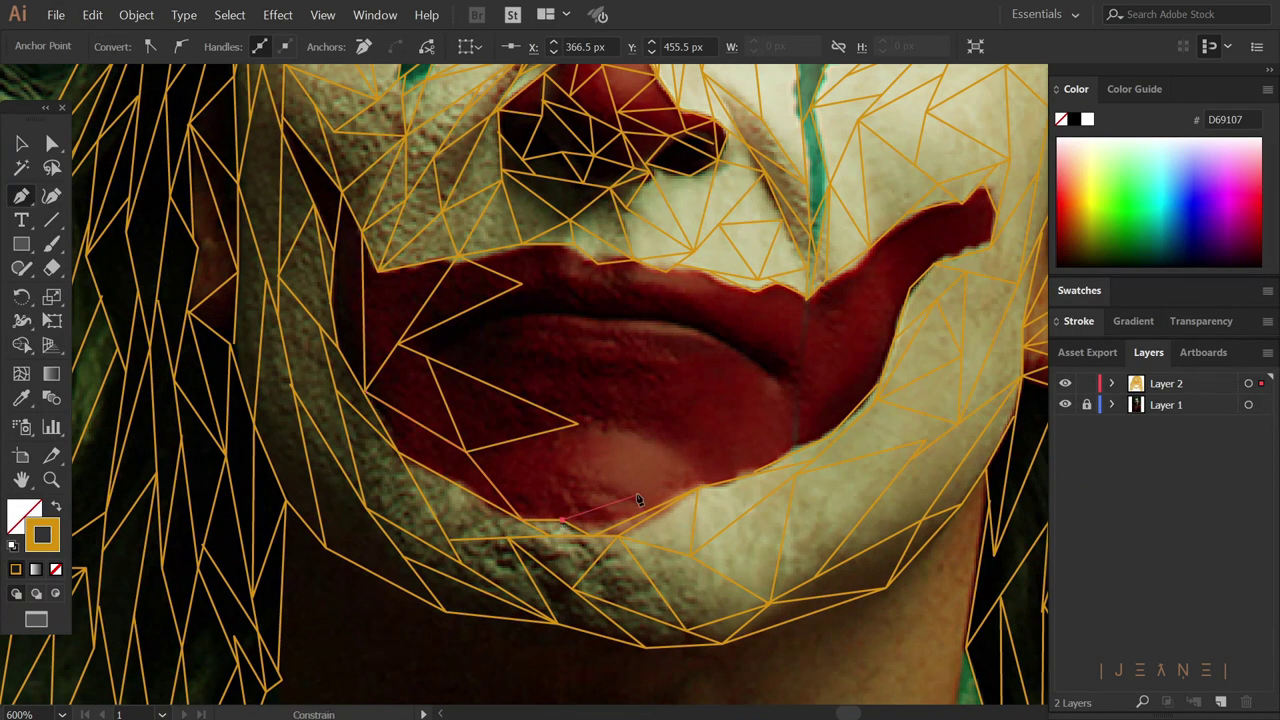
{"action": "left_click", "coordinate": [681, 292]}
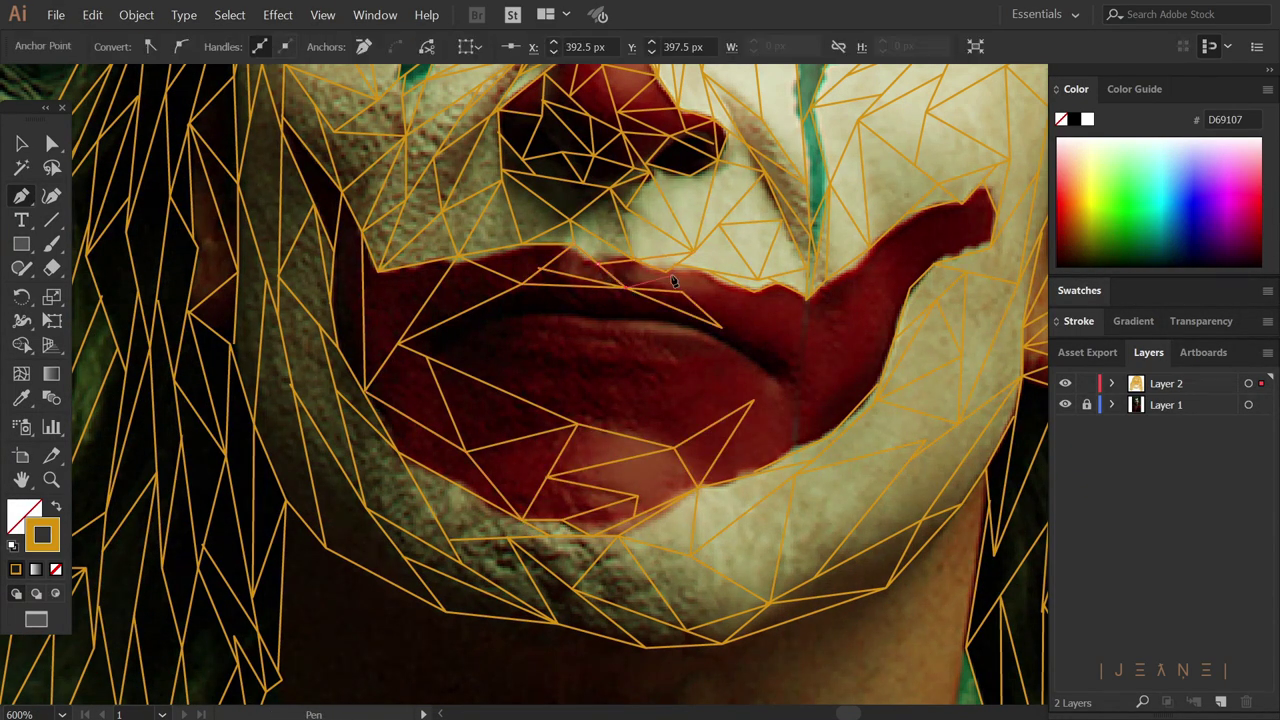
{"action": "left_click", "coordinate": [795, 392]}
{"action": "left_click", "coordinate": [722, 325]}
{"action": "left_click", "coordinate": [465, 313]}
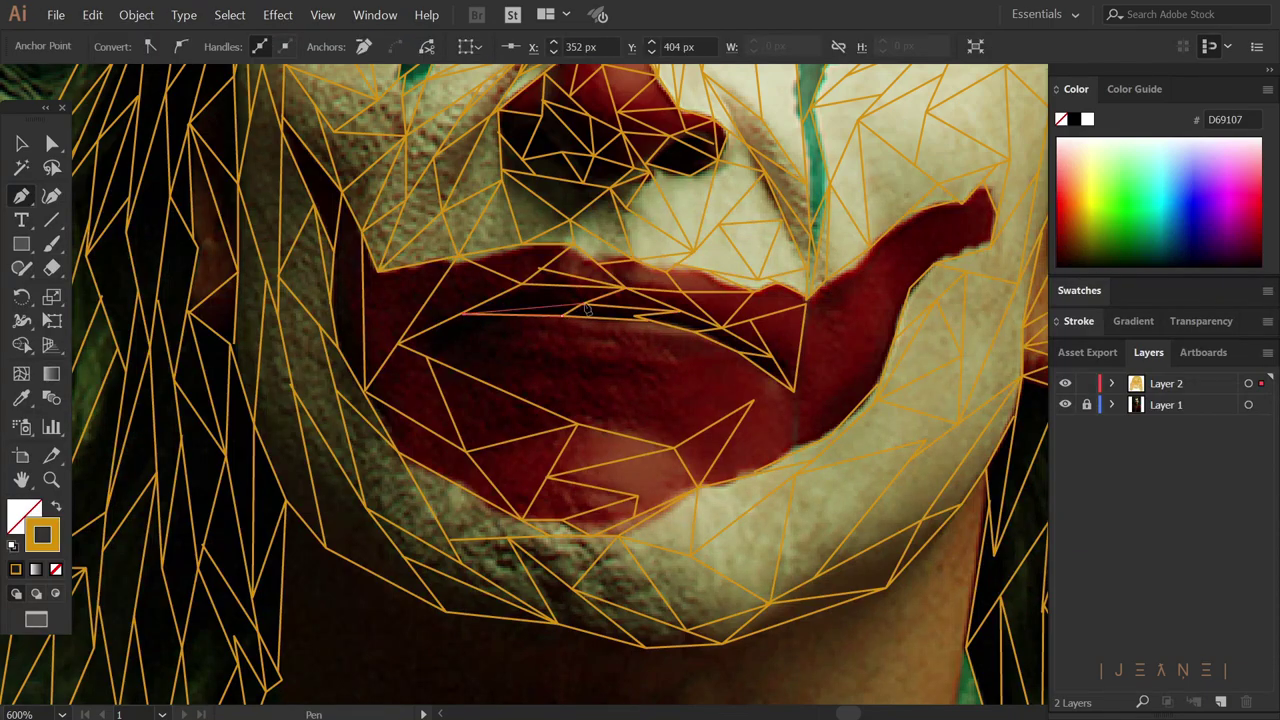
{"action": "scroll", "coordinate": [760, 212], "scroll_direction": "right", "scroll_amount": 3}
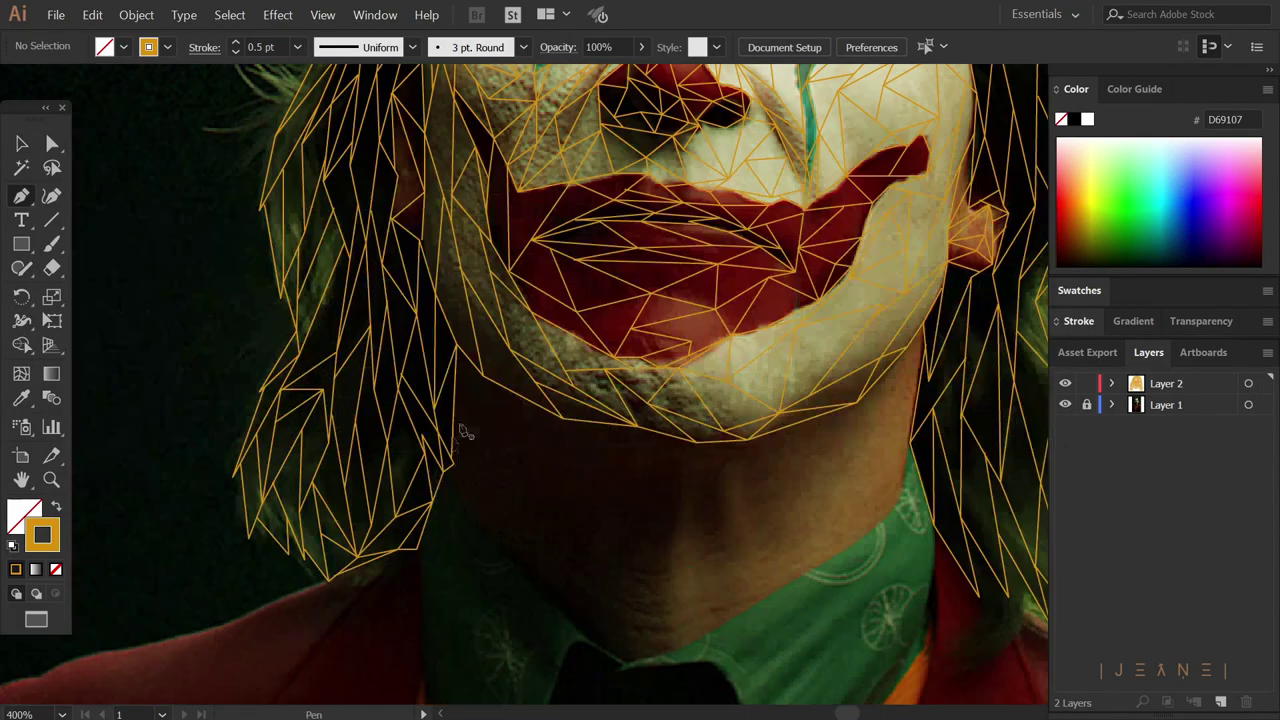
{"action": "scroll", "coordinate": [556, 527], "scroll_direction": "down", "scroll_amount": 2}
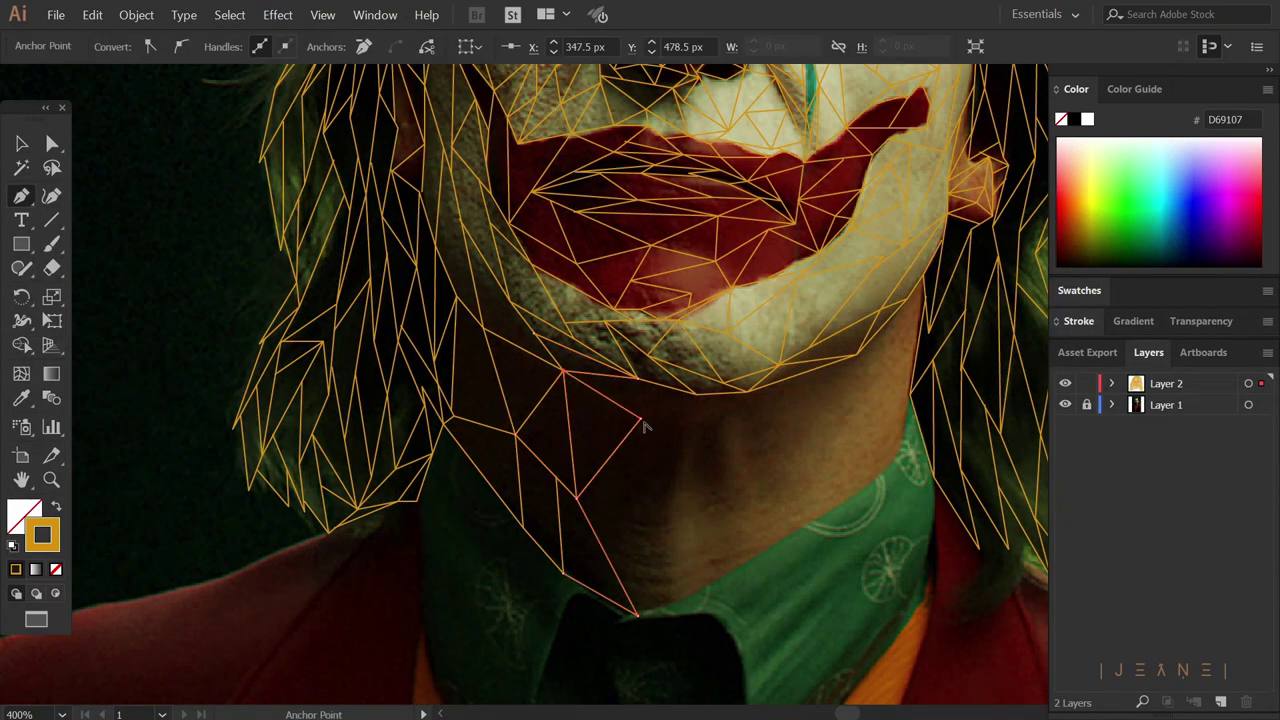
- Draw triangles on the neck below the chin and at the collar
{"action": "left_click", "coordinate": [575, 494]}
{"action": "left_click", "coordinate": [674, 534]}
{"action": "scroll", "coordinate": [674, 534], "scroll_direction": "right", "scroll_amount": 3}
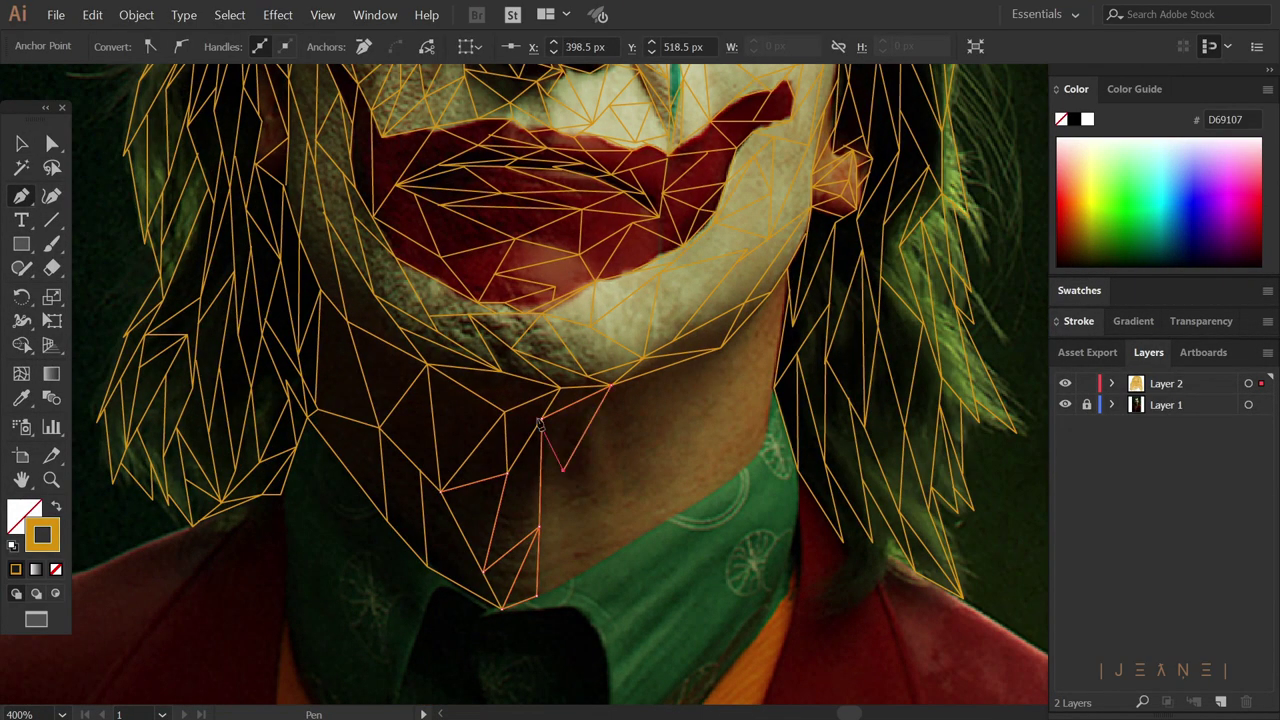
{"action": "left_click", "coordinate": [612, 388]}
{"action": "scroll", "coordinate": [463, 527], "scroll_direction": "right", "scroll_amount": 3}
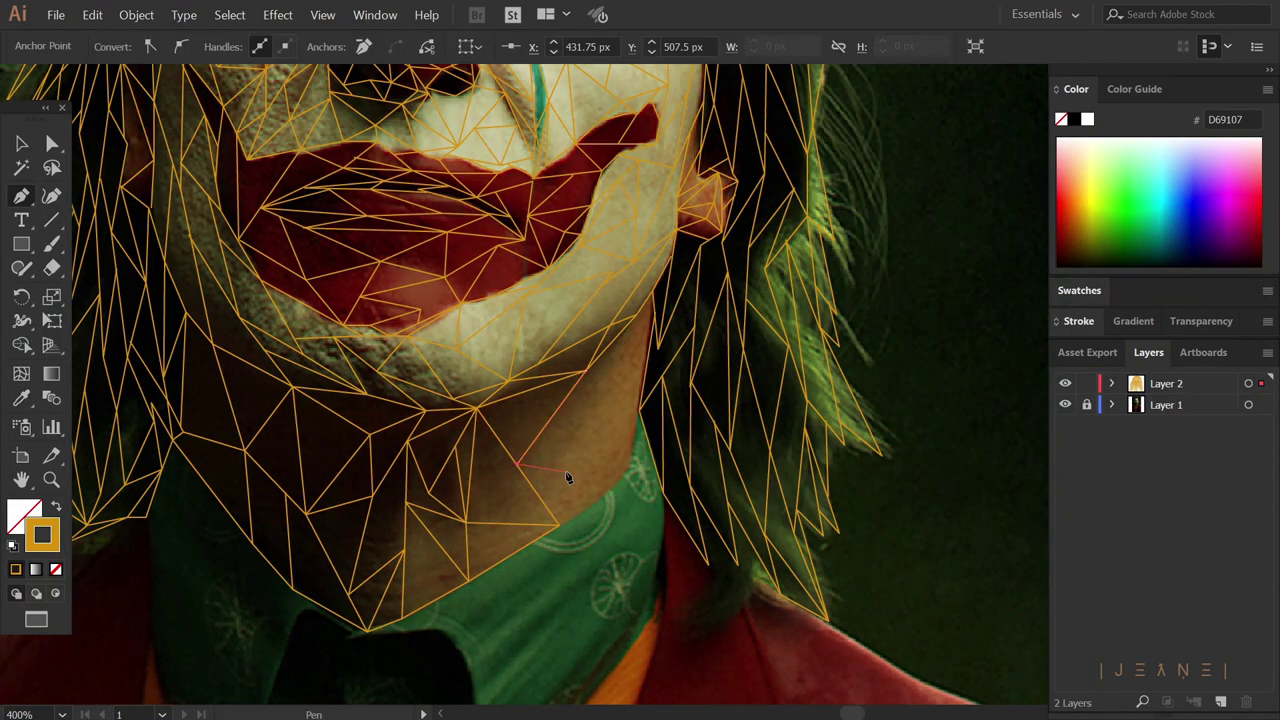
{"action": "left_click", "coordinate": [623, 472]}
{"action": "scroll", "coordinate": [529, 441], "scroll_direction": "right", "scroll_amount": 2}
{"action": "left_click", "coordinate": [570, 440]}
{"action": "scroll", "coordinate": [570, 440], "scroll_direction": "left", "scroll_amount": 6}
{"action": "scroll", "coordinate": [570, 440], "scroll_direction": "down", "scroll_amount": 3}
- Add triangles along the left jaw, neck shadow and collar
{"action": "left_click", "coordinate": [529, 400]}
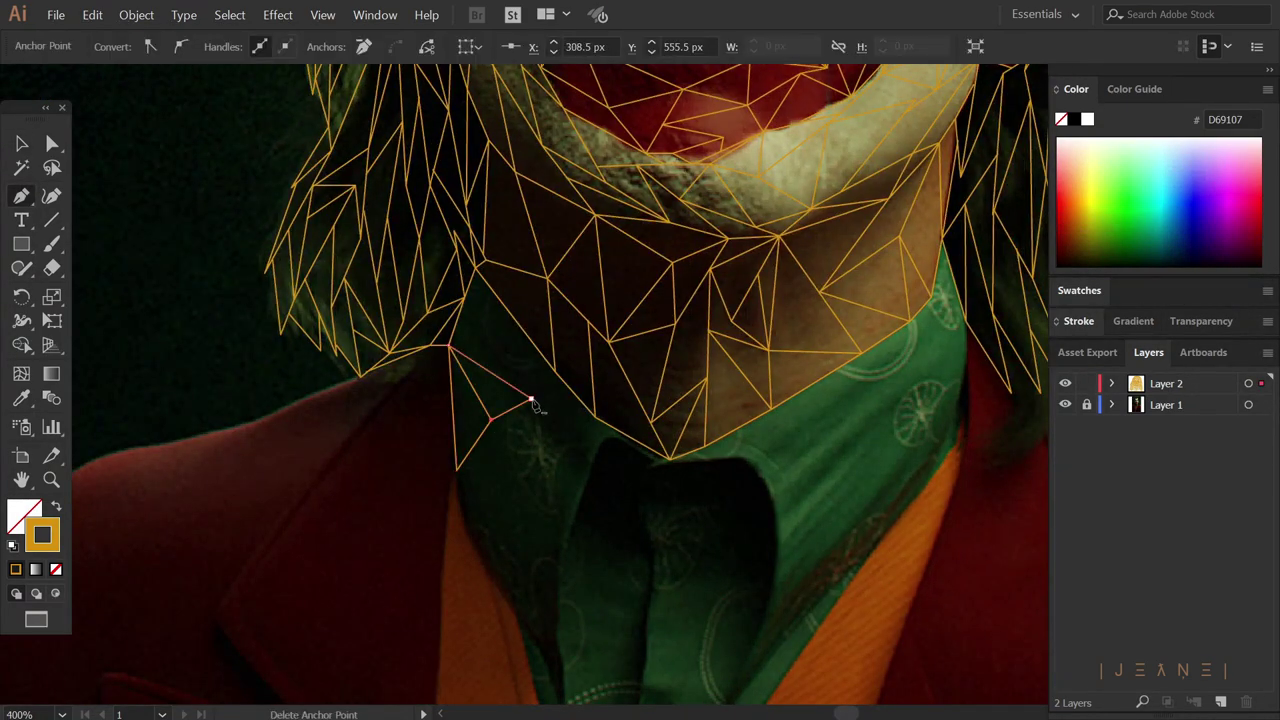
{"action": "left_click", "coordinate": [586, 443]}
{"action": "left_click", "coordinate": [491, 419]}
{"action": "scroll", "coordinate": [555, 485], "scroll_direction": "down", "scroll_amount": 2}
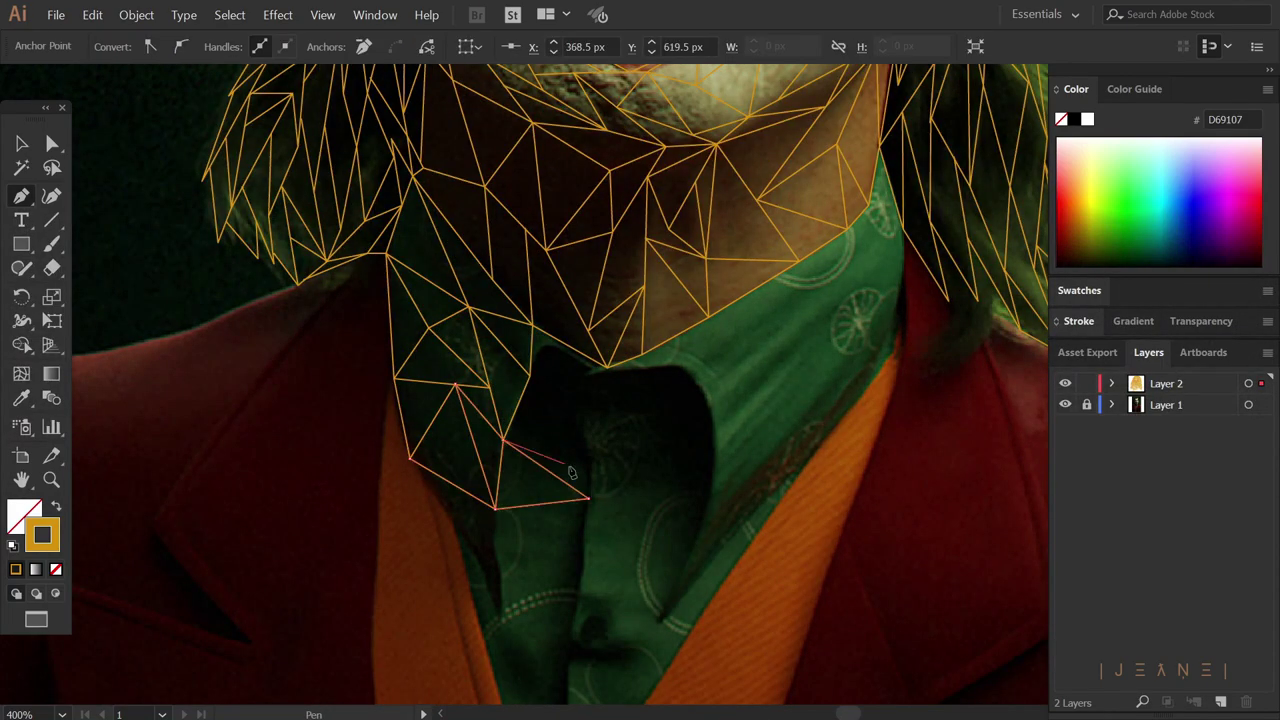
{"action": "scroll", "coordinate": [600, 370], "scroll_direction": "up", "scroll_amount": 4}
{"action": "left_click", "coordinate": [585, 505]}
{"action": "scroll", "coordinate": [600, 445], "scroll_direction": "down", "scroll_amount": 3}
{"action": "scroll", "coordinate": [528, 429], "scroll_direction": "up", "scroll_amount": 3}
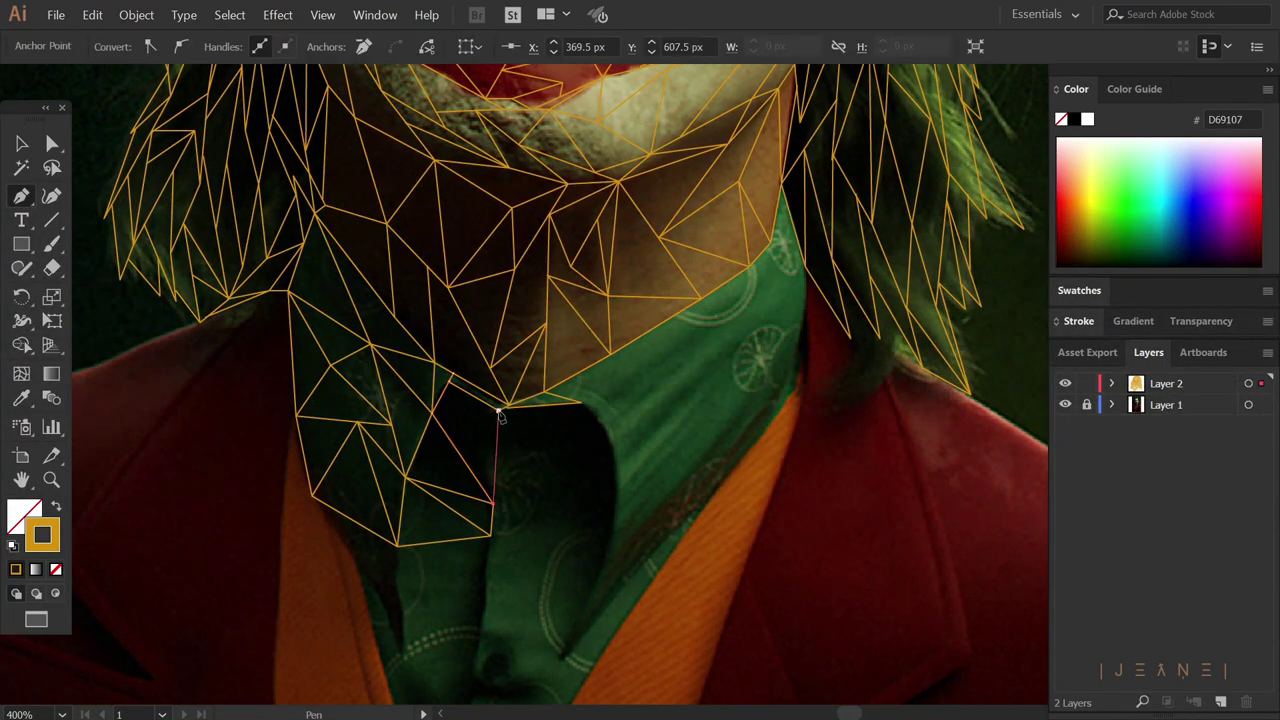
{"action": "scroll", "coordinate": [497, 466], "scroll_direction": "down", "scroll_amount": 3}
{"action": "scroll", "coordinate": [430, 512], "scroll_direction": "up", "scroll_amount": 2}
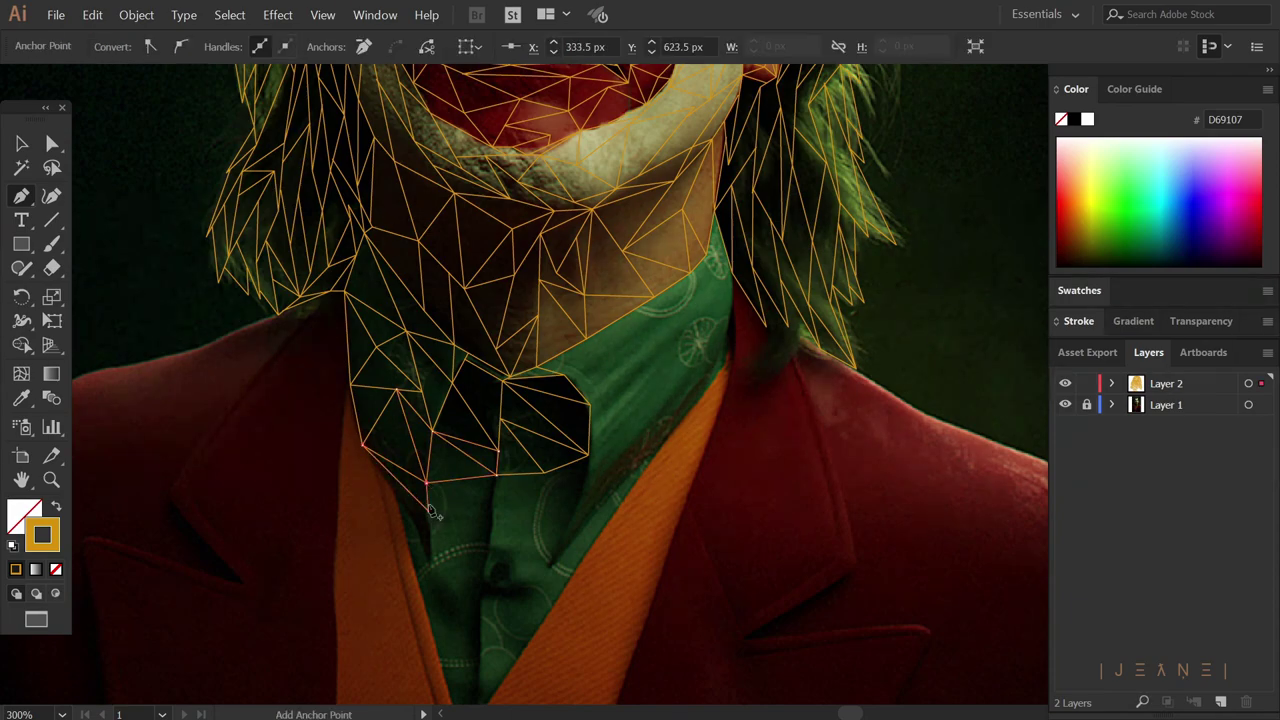
{"action": "scroll", "coordinate": [534, 525], "scroll_direction": "down", "scroll_amount": 1}
{"action": "scroll", "coordinate": [490, 540], "scroll_direction": "up", "scroll_amount": 1}
- Extend the mesh down the collar edge and across the green collar
{"action": "left_click", "coordinate": [484, 545]}
{"action": "left_click", "coordinate": [580, 437]}
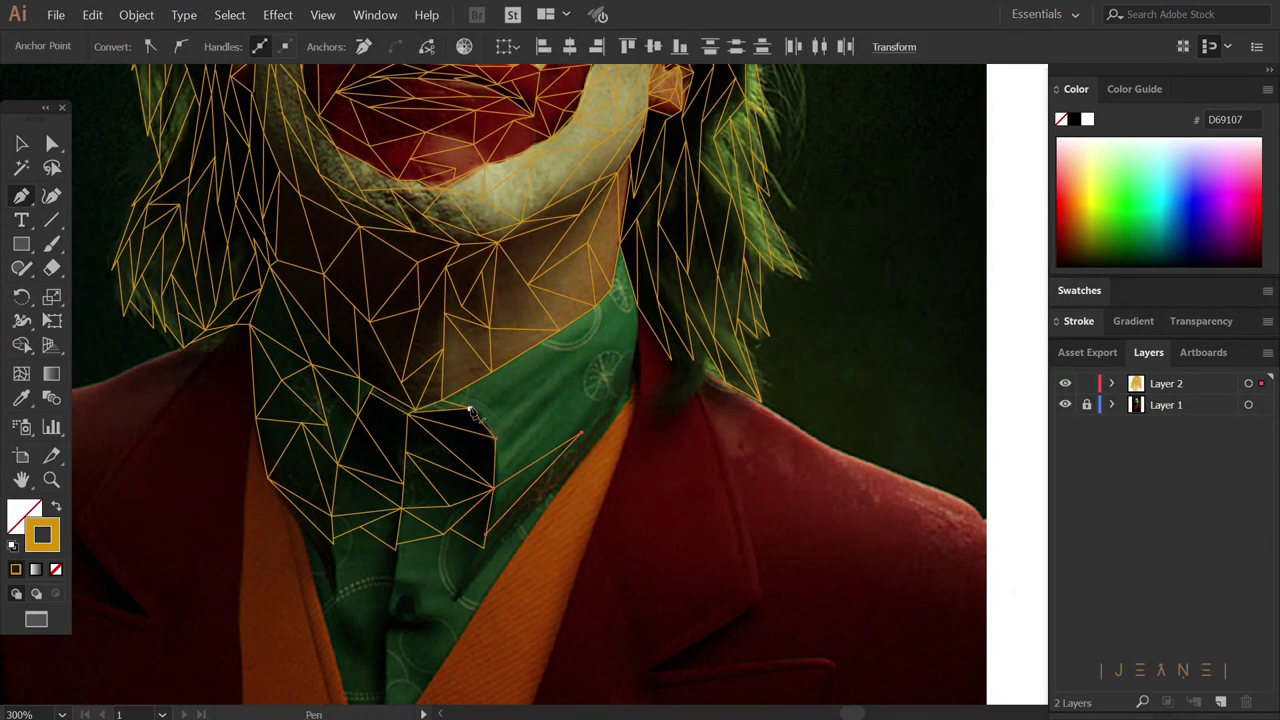
{"action": "left_click", "coordinate": [605, 400]}
{"action": "left_click", "coordinate": [632, 352]}
{"action": "left_click", "coordinate": [605, 400]}
{"action": "left_click", "coordinate": [582, 437]}
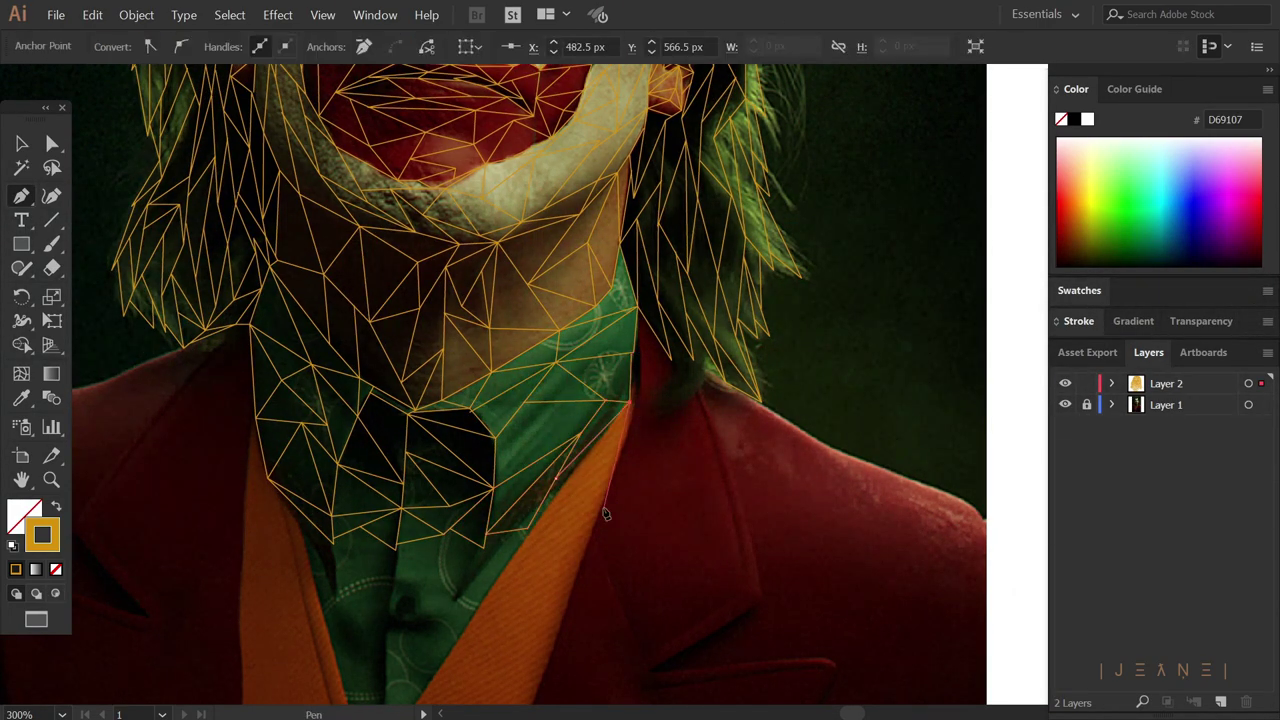
{"action": "scroll", "coordinate": [605, 505], "scroll_direction": "up", "scroll_amount": 1}
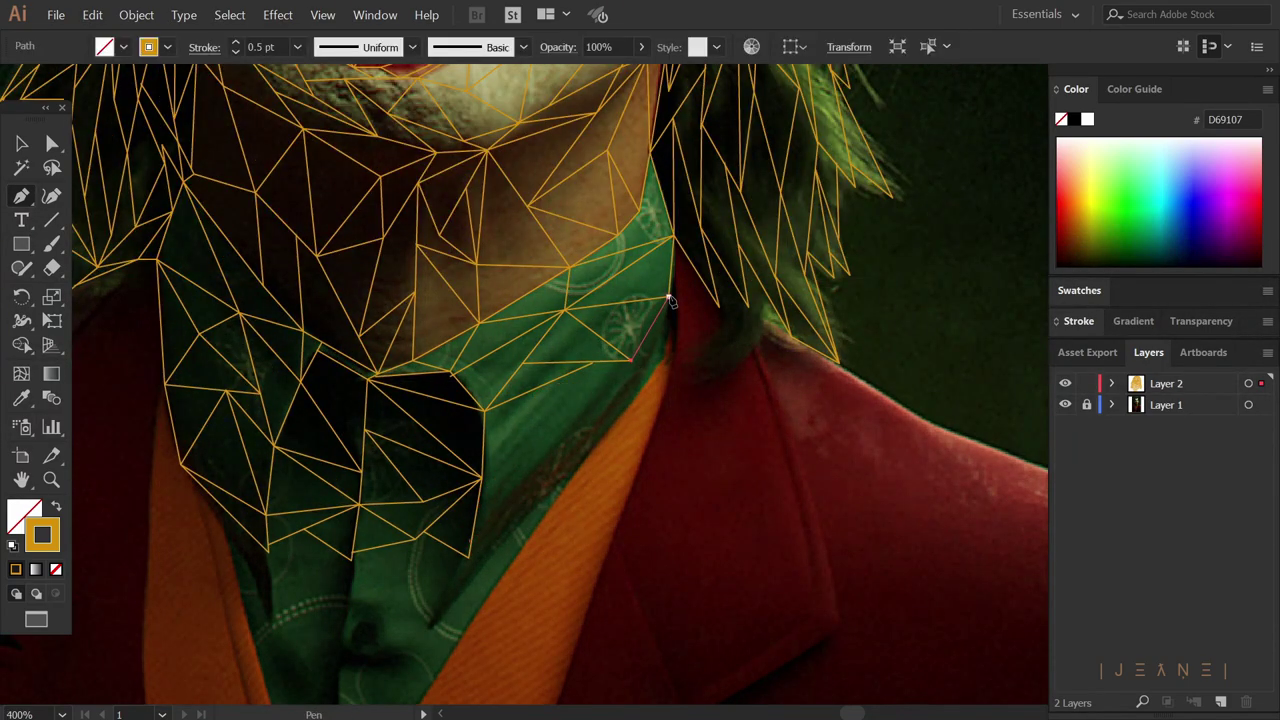
- Run triangles down the collar's right edge and close them at its lower edge
{"action": "left_click", "coordinate": [668, 298]}
{"action": "left_click", "coordinate": [663, 368]}
{"action": "left_click", "coordinate": [600, 440]}
{"action": "left_click", "coordinate": [572, 422]}
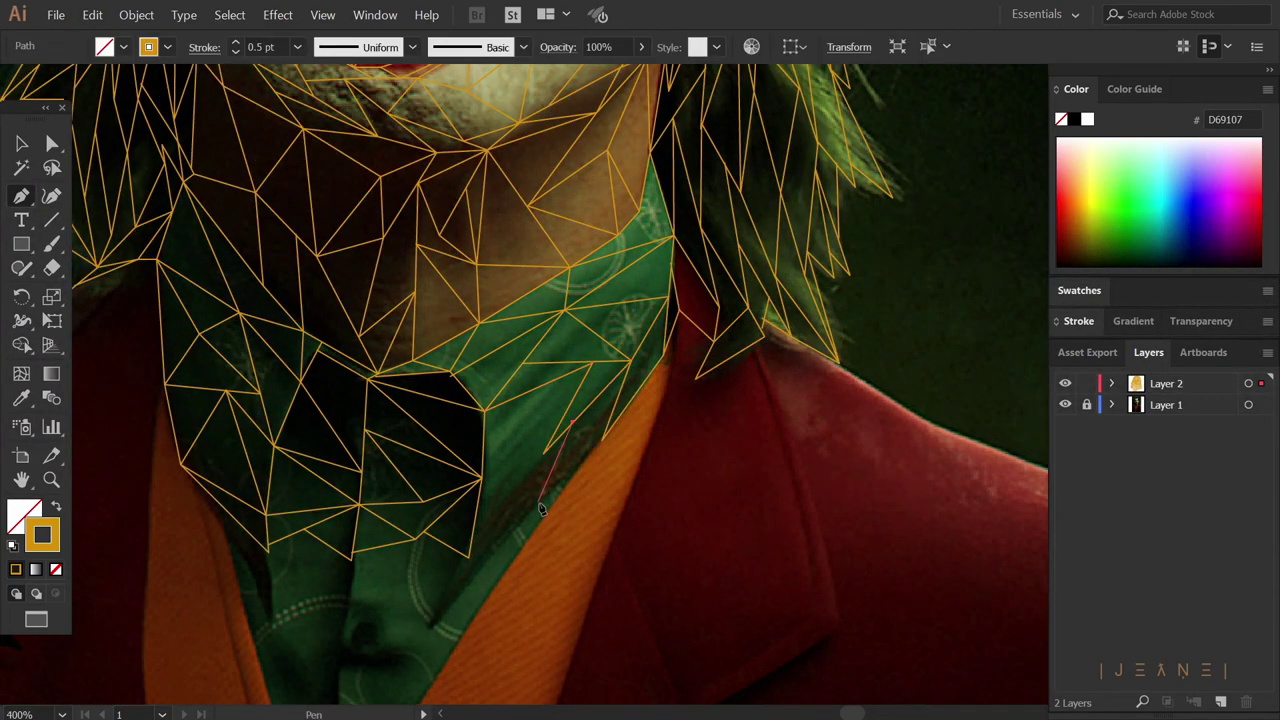
{"action": "left_click", "coordinate": [540, 508]}
{"action": "scroll", "coordinate": [560, 480], "scroll_direction": "down", "scroll_amount": 1}
{"action": "left_click", "coordinate": [570, 515]}
{"action": "scroll", "coordinate": [600, 520], "scroll_direction": "up", "scroll_amount": 1}
{"action": "left_click", "coordinate": [673, 530], "text": "ctrl"}
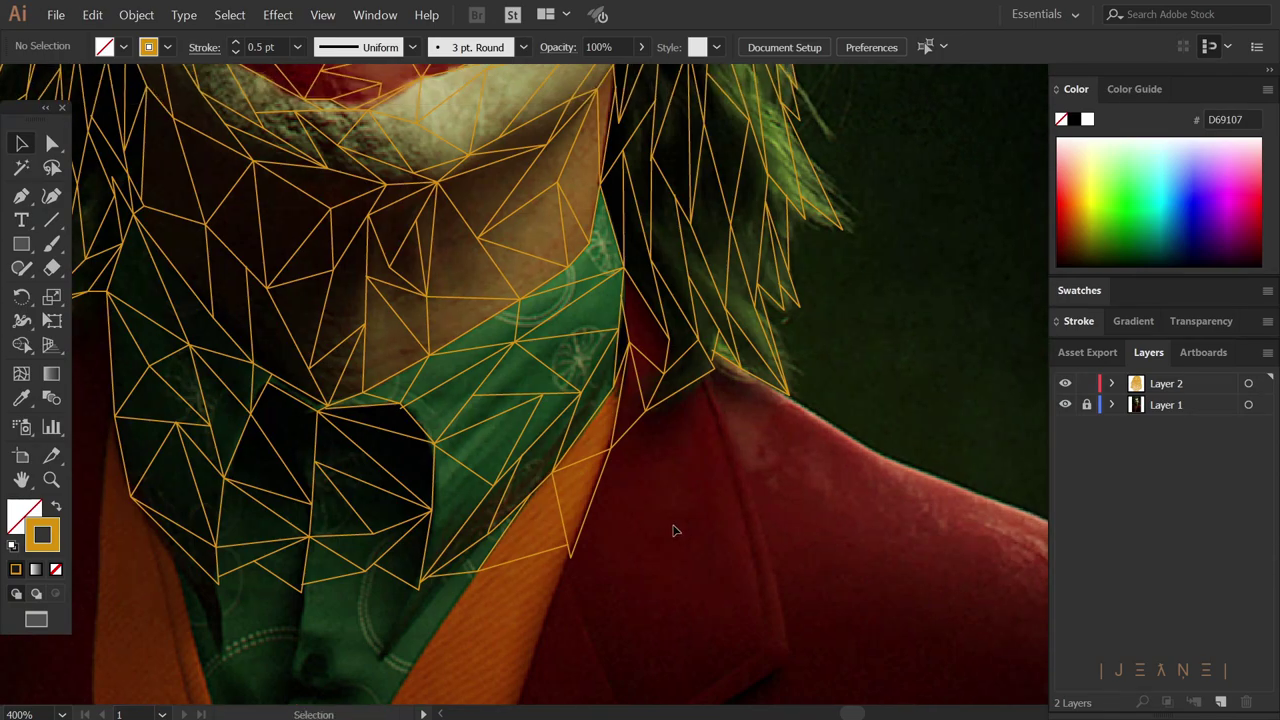
- Draw triangles over both shoulders
{"action": "key", "text": "p"}
{"action": "left_click", "coordinate": [705, 400]}
{"action": "left_click", "coordinate": [730, 460]}
{"action": "left_click", "coordinate": [683, 515]}
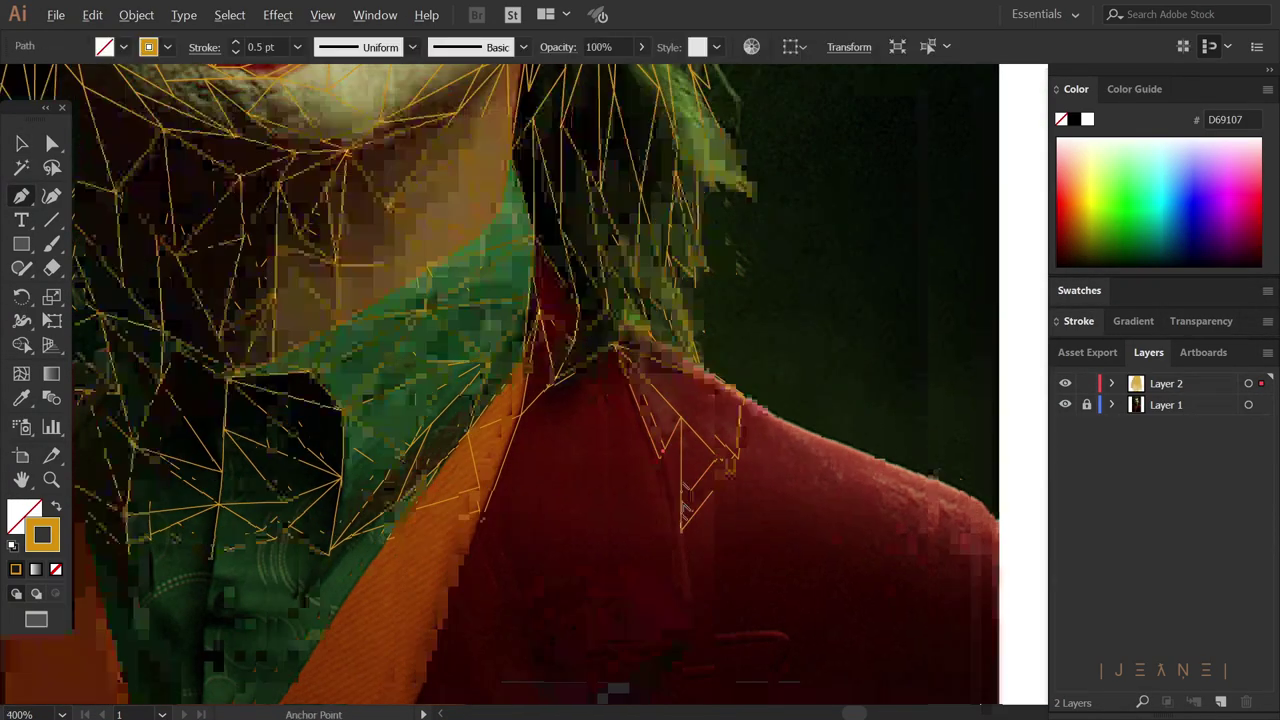
{"action": "left_click", "coordinate": [634, 551], "text": "ctrl"}
{"action": "scroll", "coordinate": [634, 551], "scroll_direction": "down", "scroll_amount": 2}
{"action": "scroll", "coordinate": [523, 400], "scroll_direction": "up", "scroll_amount": 2}
{"action": "left_click", "coordinate": [383, 447]}
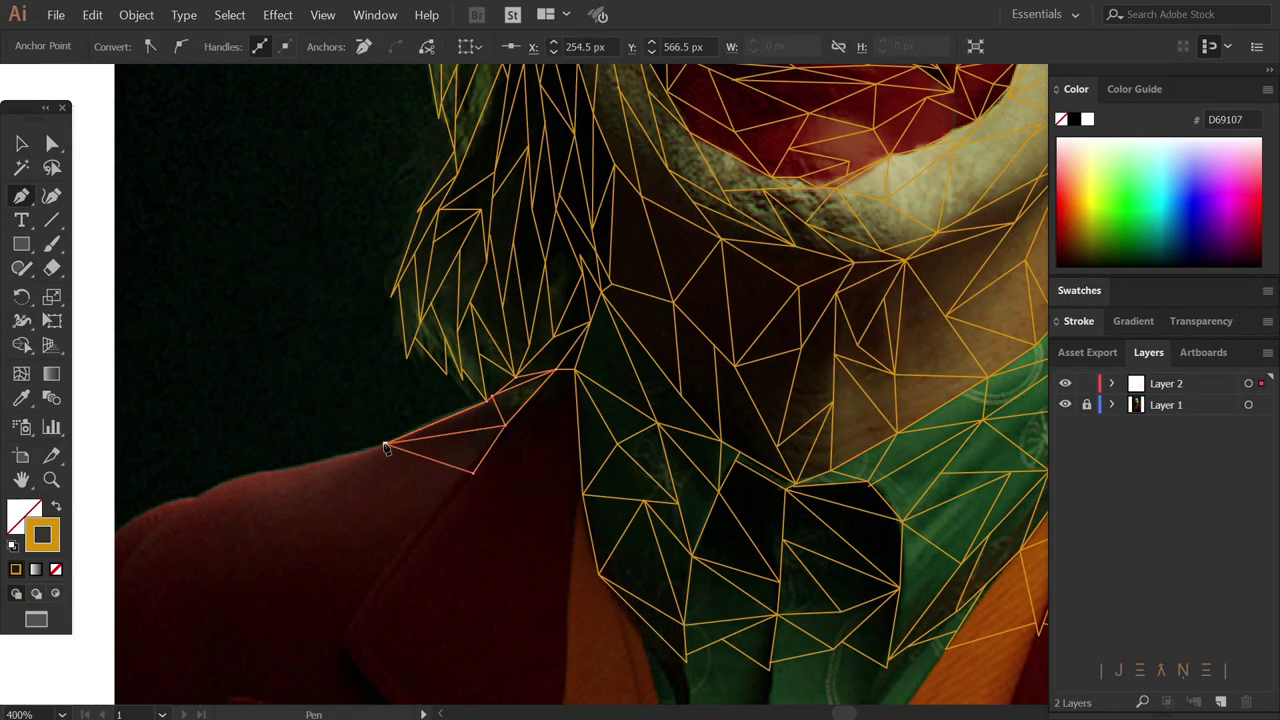
{"action": "scroll", "coordinate": [383, 447], "scroll_direction": "down", "scroll_amount": 2}
{"action": "scroll", "coordinate": [457, 445], "scroll_direction": "up", "scroll_amount": 2}
{"action": "left_click", "coordinate": [477, 440]}
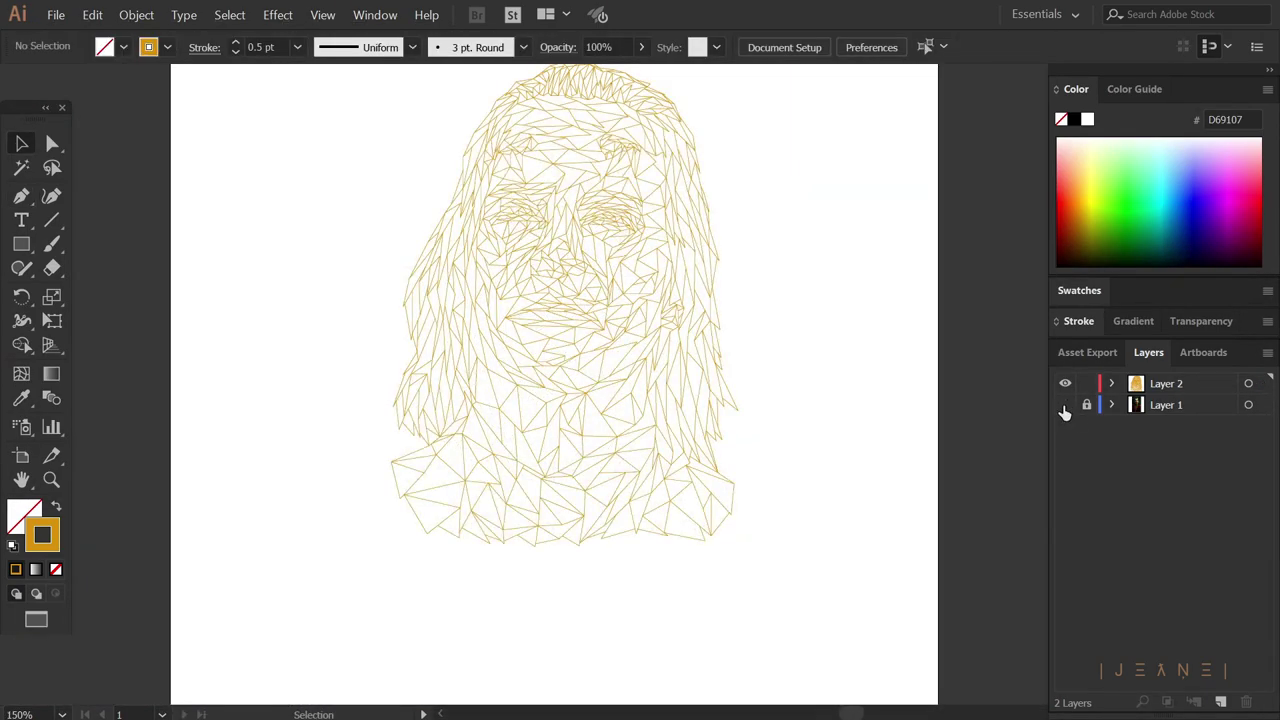
- Hide the photo, select all paths and make them a Live Paint group
{"action": "left_click", "coordinate": [1065, 404]}
{"action": "key", "text": "ctrl+a"}
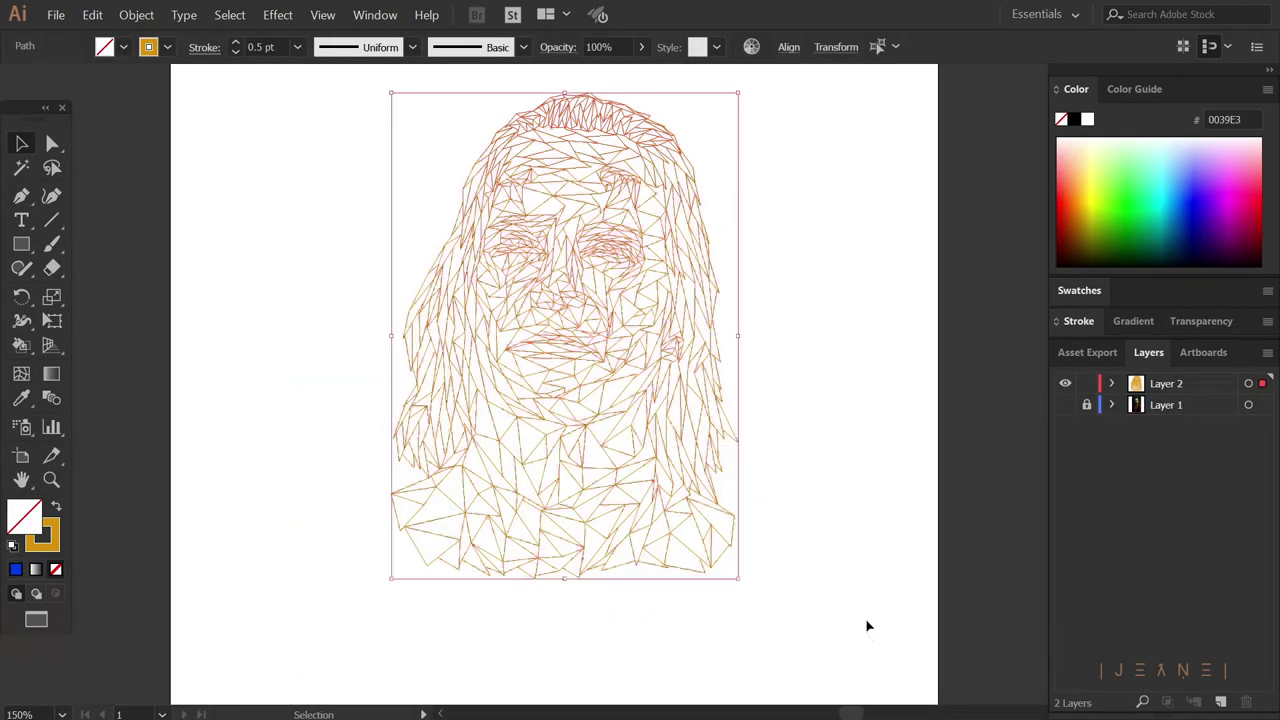
{"action": "key", "text": "k"}
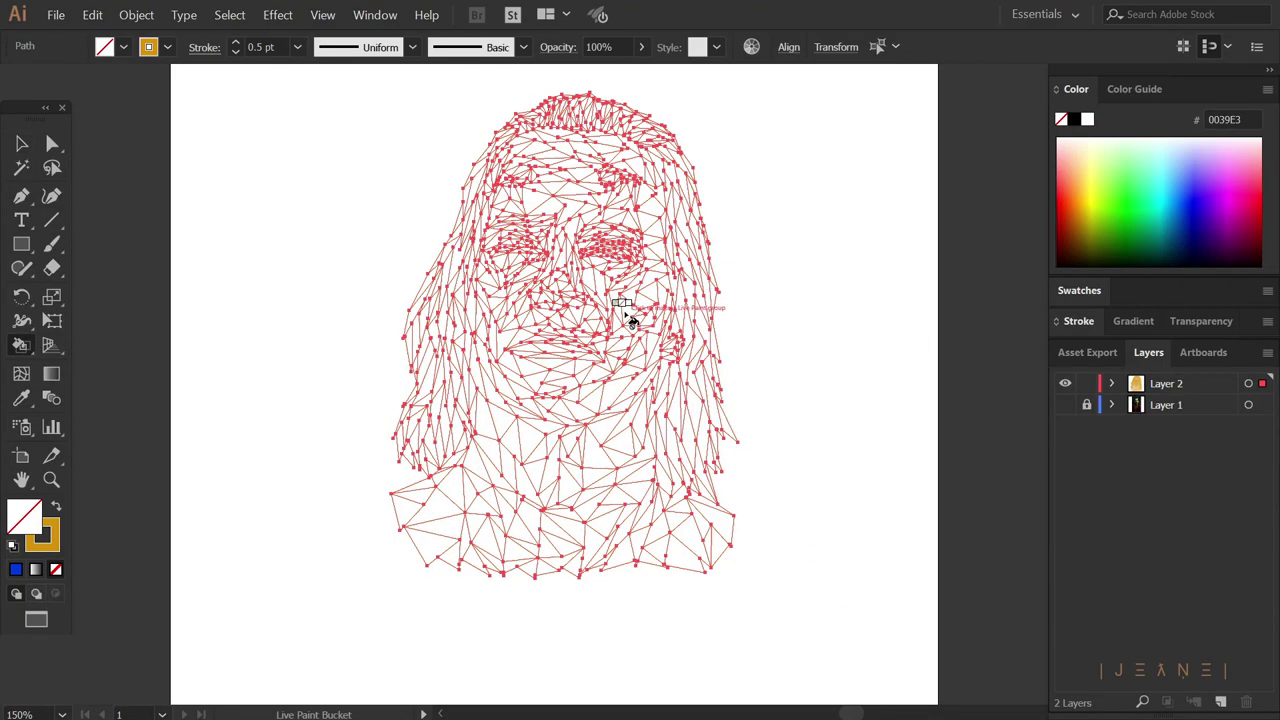
{"action": "left_click", "coordinate": [631, 320]}
{"action": "key", "text": "v"}
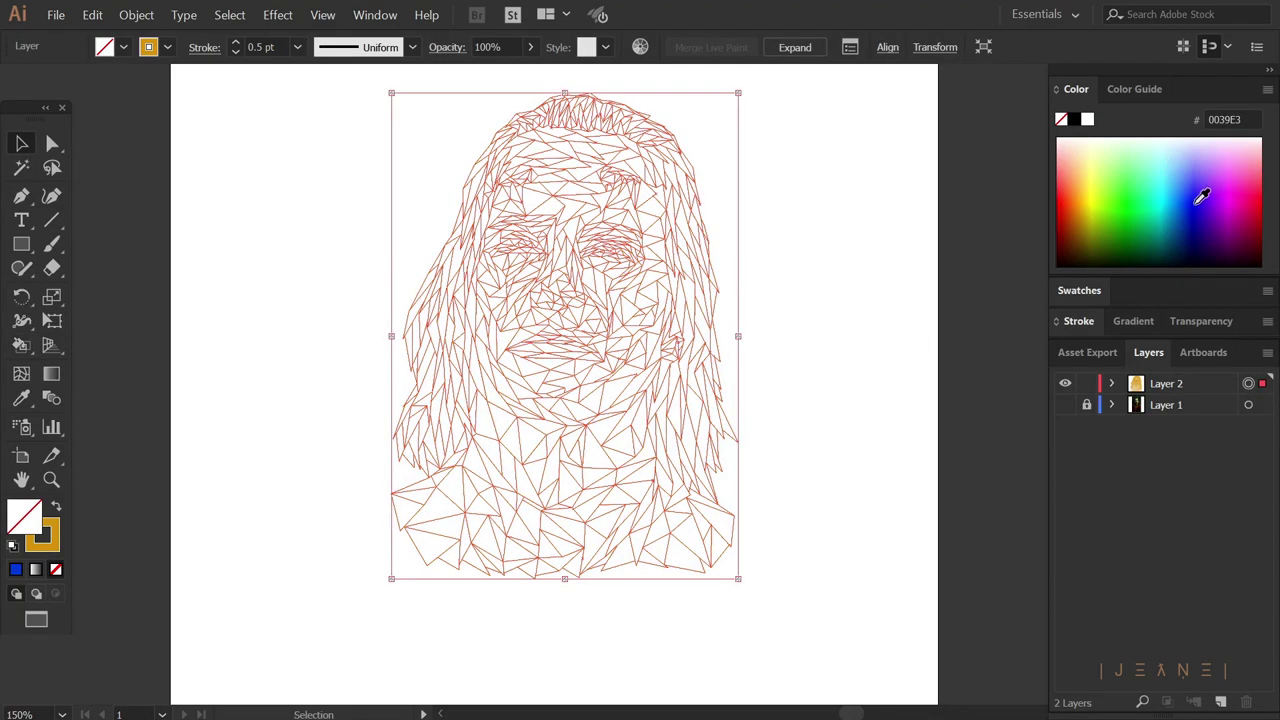
- Fill the Live Paint group with light blue #969EFF, deselect, and show the photo again
{"action": "left_click", "coordinate": [1183, 209]}
{"action": "left_click", "coordinate": [1187, 166]}
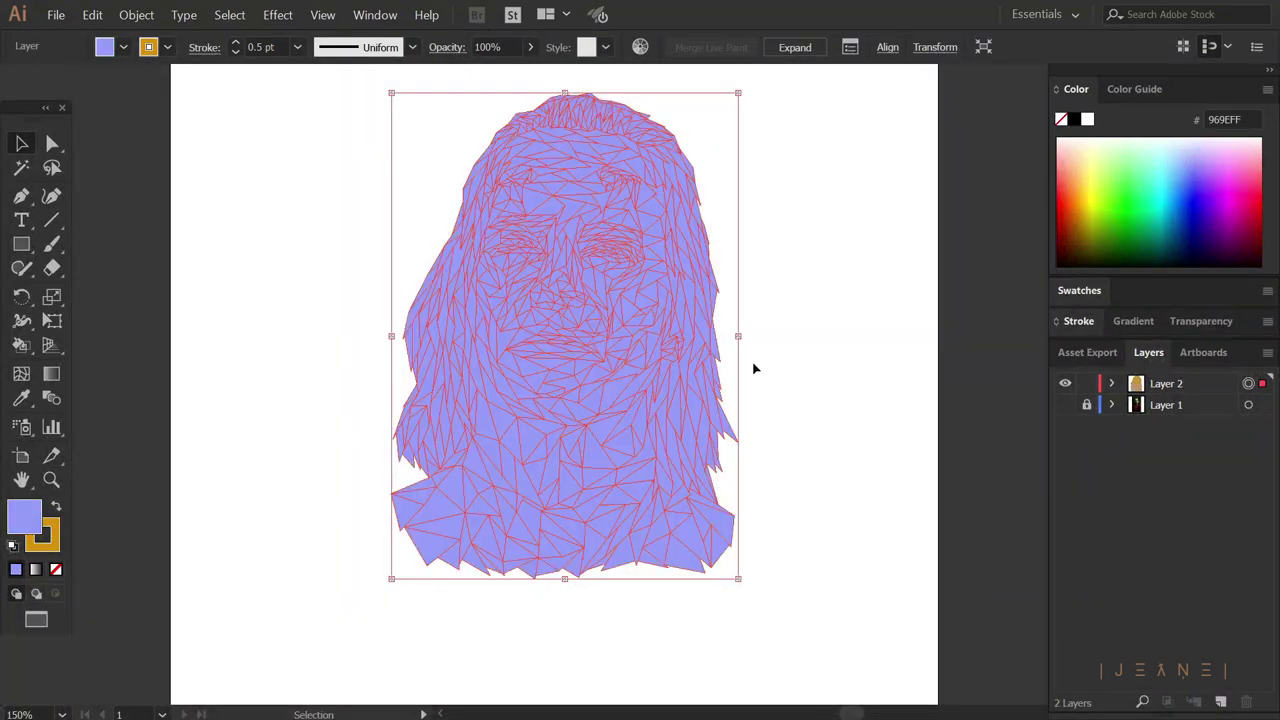
{"action": "left_click", "coordinate": [810, 367]}
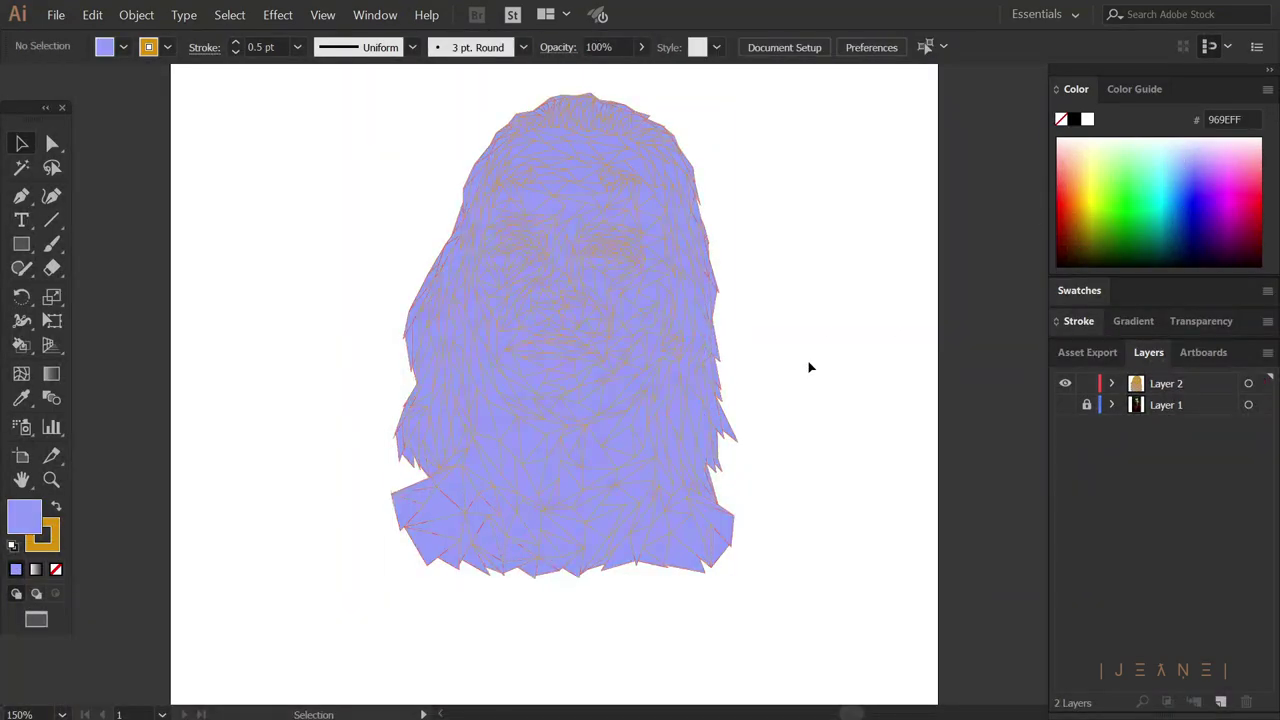
{"action": "left_click", "coordinate": [1065, 405]}
- Fill the top hair triangles with dark greens sampled from the photo, including 0F1305
{"action": "scroll", "coordinate": [608, 120], "scroll_direction": "up", "scroll_amount": 2}
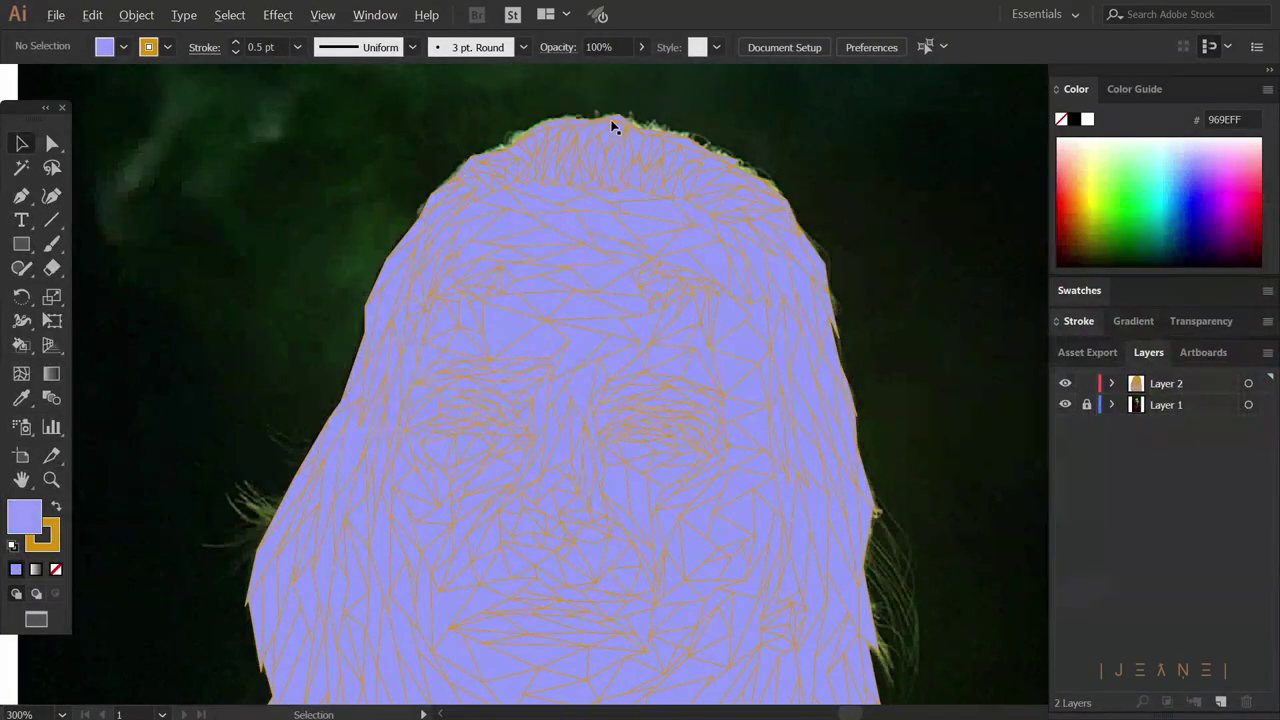
{"action": "scroll", "coordinate": [613, 125], "scroll_direction": "up", "scroll_amount": 1}
{"action": "scroll", "coordinate": [601, 112], "scroll_direction": "up", "scroll_amount": 1}
{"action": "left_click", "coordinate": [605, 140]}
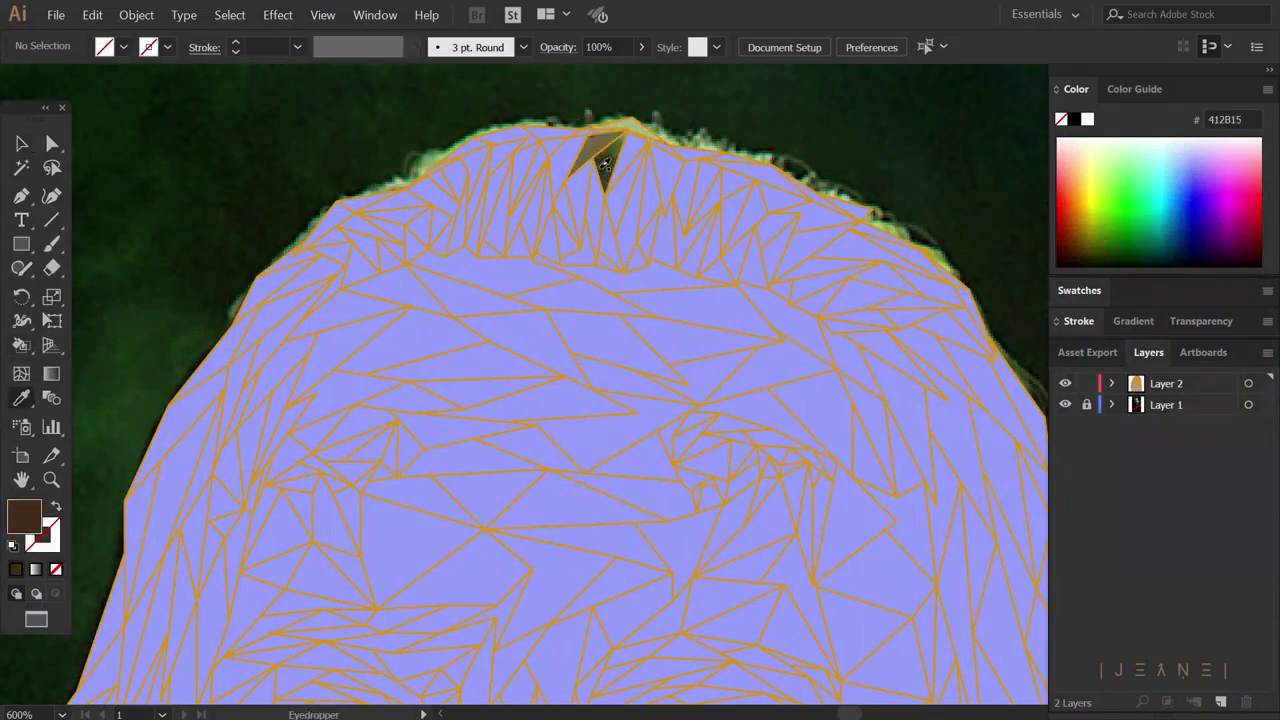
{"action": "left_click", "coordinate": [572, 185]}
{"action": "left_click", "coordinate": [505, 190]}
{"action": "scroll", "coordinate": [472, 133], "scroll_direction": "up", "scroll_amount": 1}
{"action": "scroll", "coordinate": [574, 300], "scroll_direction": "down", "scroll_amount": 1}
{"action": "key", "text": "k"}
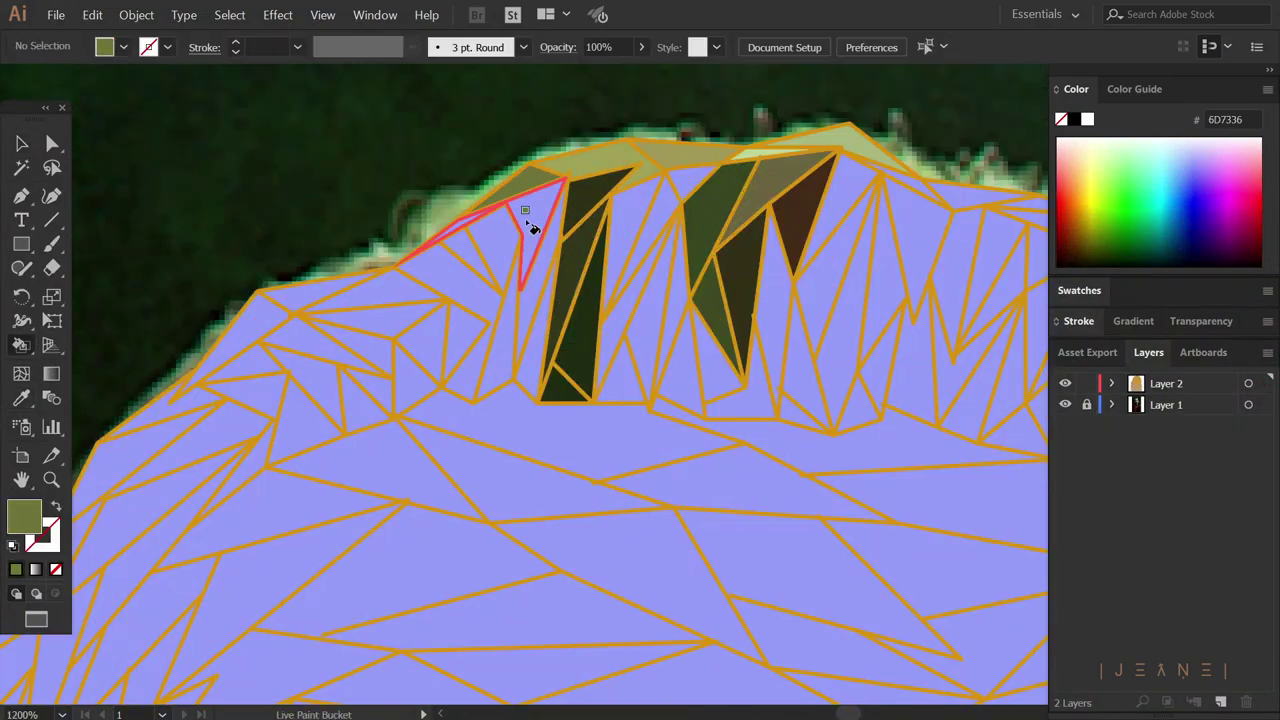
{"action": "scroll", "coordinate": [480, 290], "scroll_direction": "up", "scroll_amount": 1}
{"action": "left_click", "coordinate": [440, 285]}
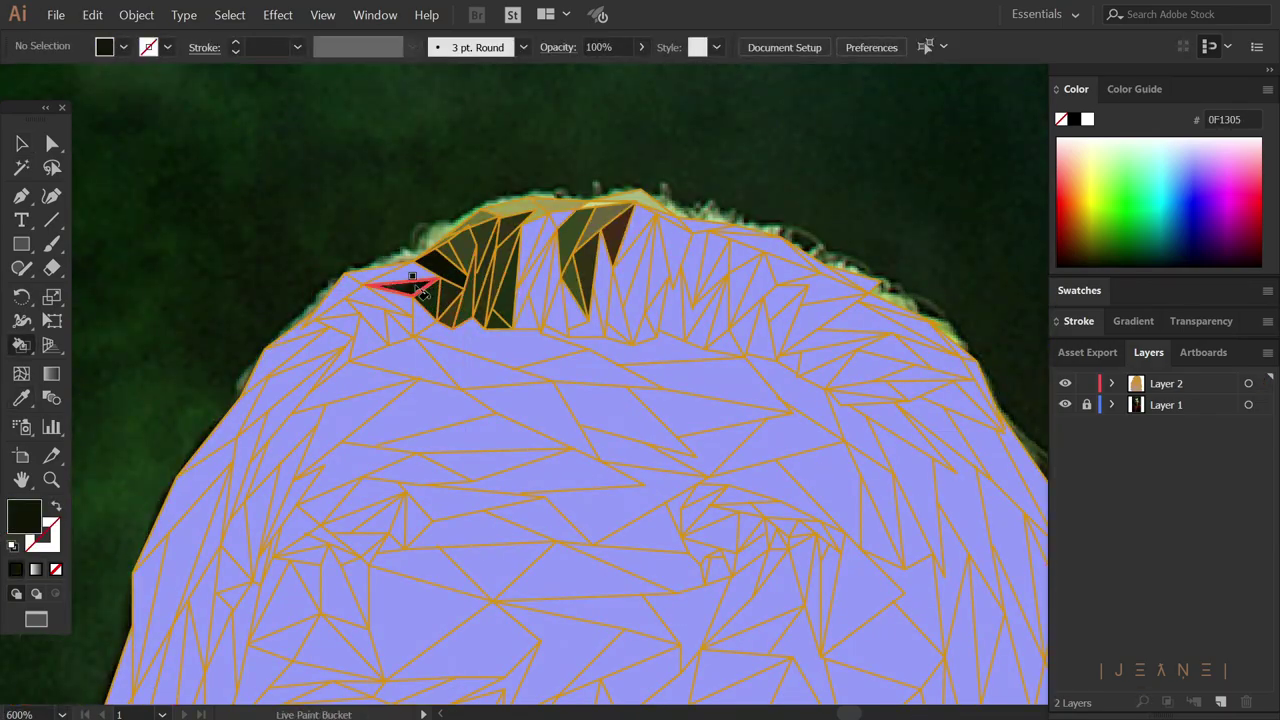
- Paint the left-edge and central hair triangles with a darker sampled hair colour
{"action": "left_click", "coordinate": [425, 310]}
{"action": "key", "text": "k"}
{"action": "scroll", "coordinate": [351, 331], "scroll_direction": "up", "scroll_amount": 1}
{"action": "scroll", "coordinate": [351, 331], "scroll_direction": "down", "scroll_amount": 1}
{"action": "left_click", "coordinate": [320, 340]}
{"action": "left_click", "coordinate": [300, 400]}
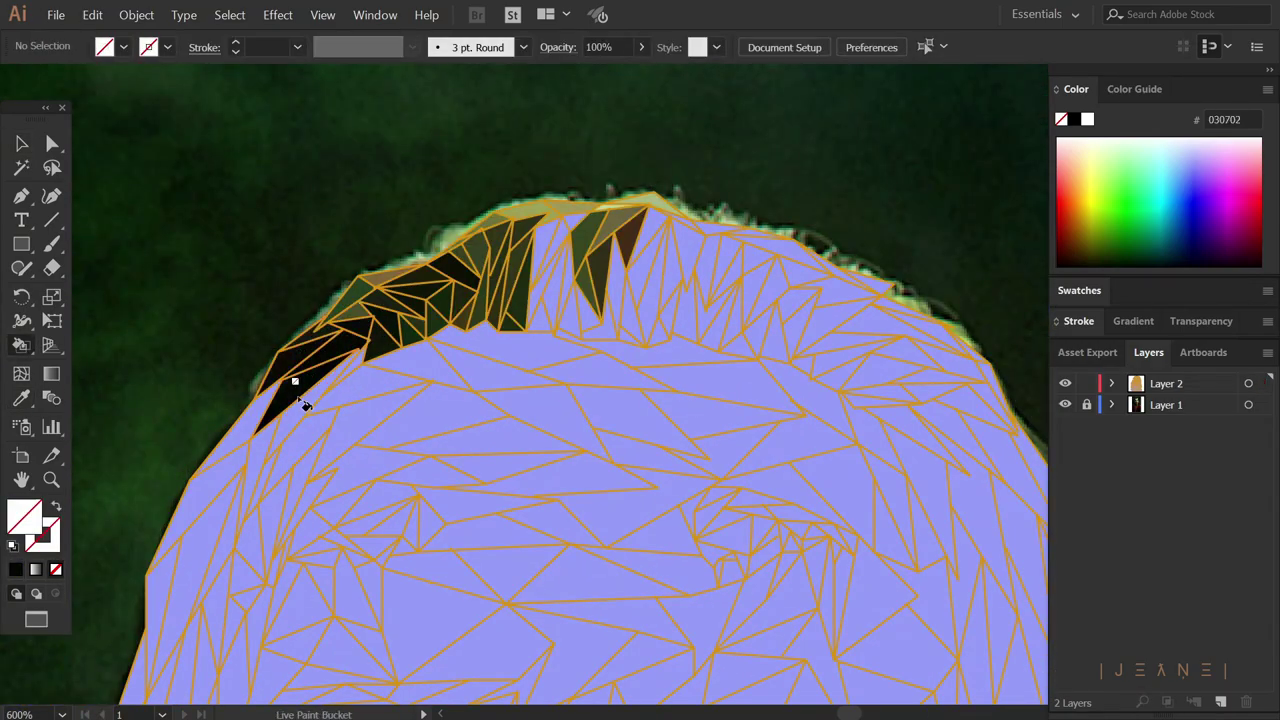
{"action": "left_click", "coordinate": [545, 290]}
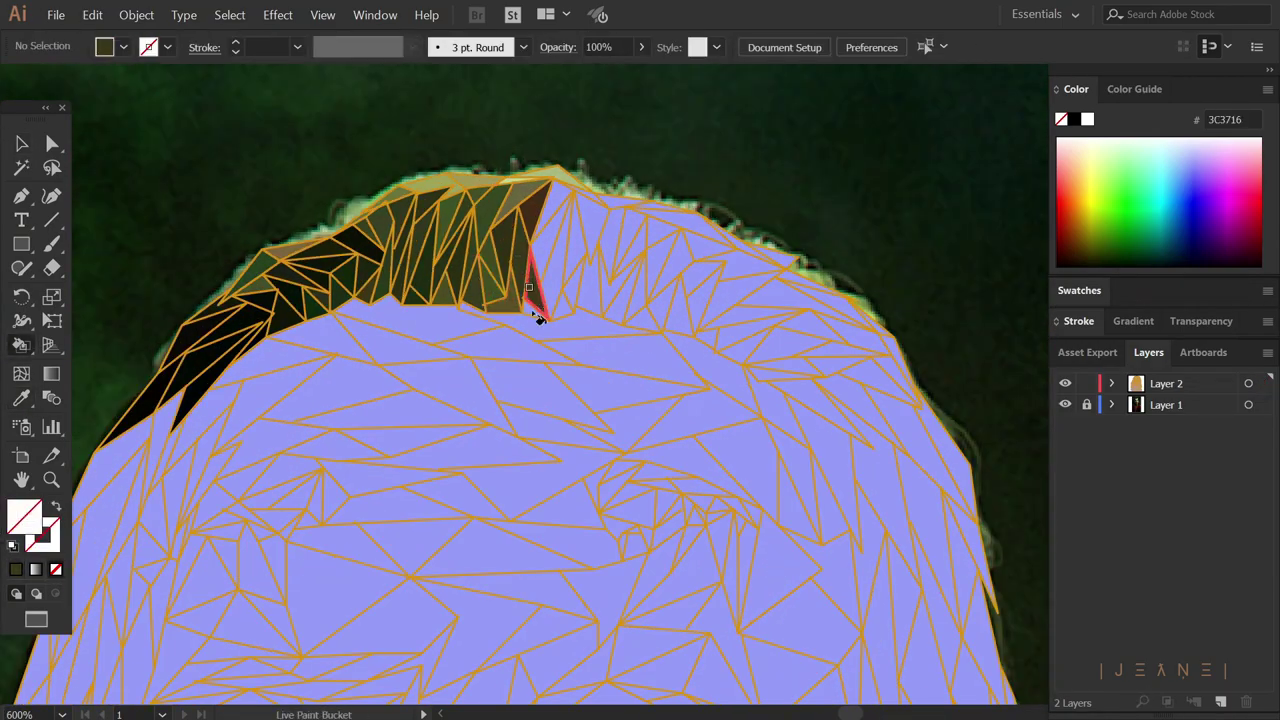
{"action": "left_click", "coordinate": [518, 318], "text": "ctrl"}
{"action": "scroll", "coordinate": [563, 247], "scroll_direction": "up", "scroll_amount": 1, "text": "alt"}
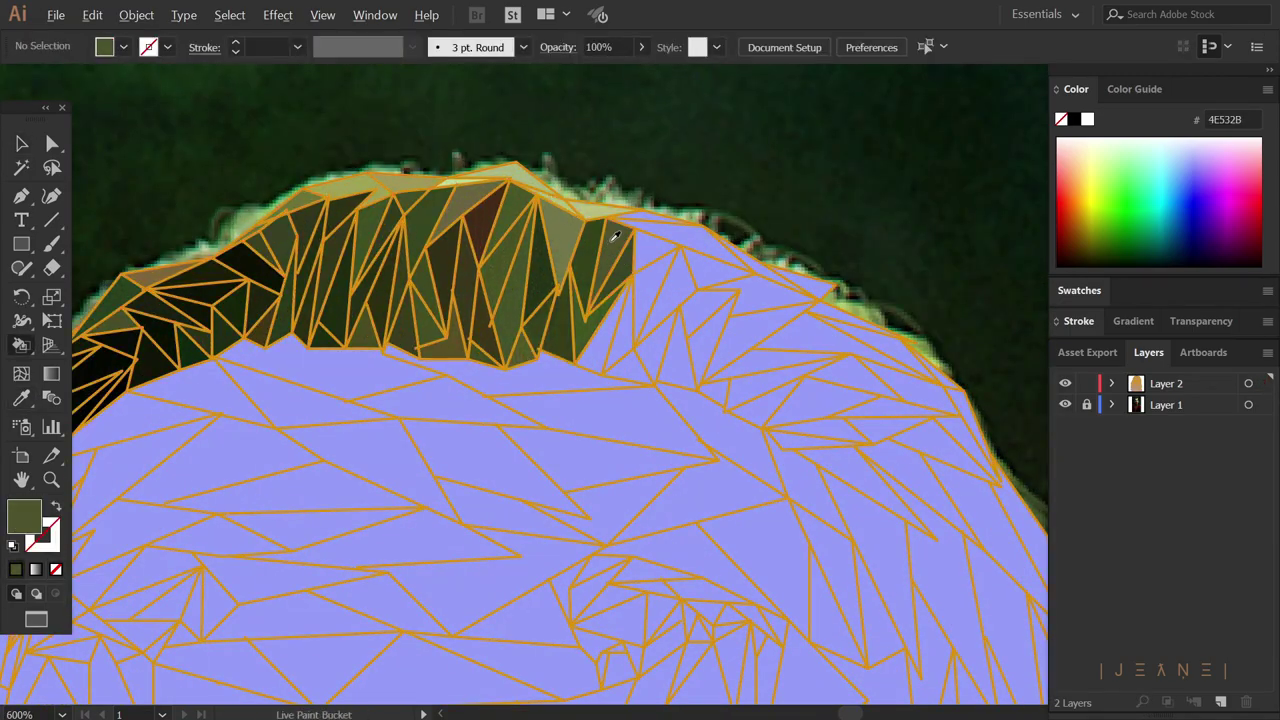
- Fill right-side hair triangles with a sampled olive hair colour
{"action": "left_click", "coordinate": [650, 326], "text": "alt"}
{"action": "left_click", "coordinate": [790, 322]}
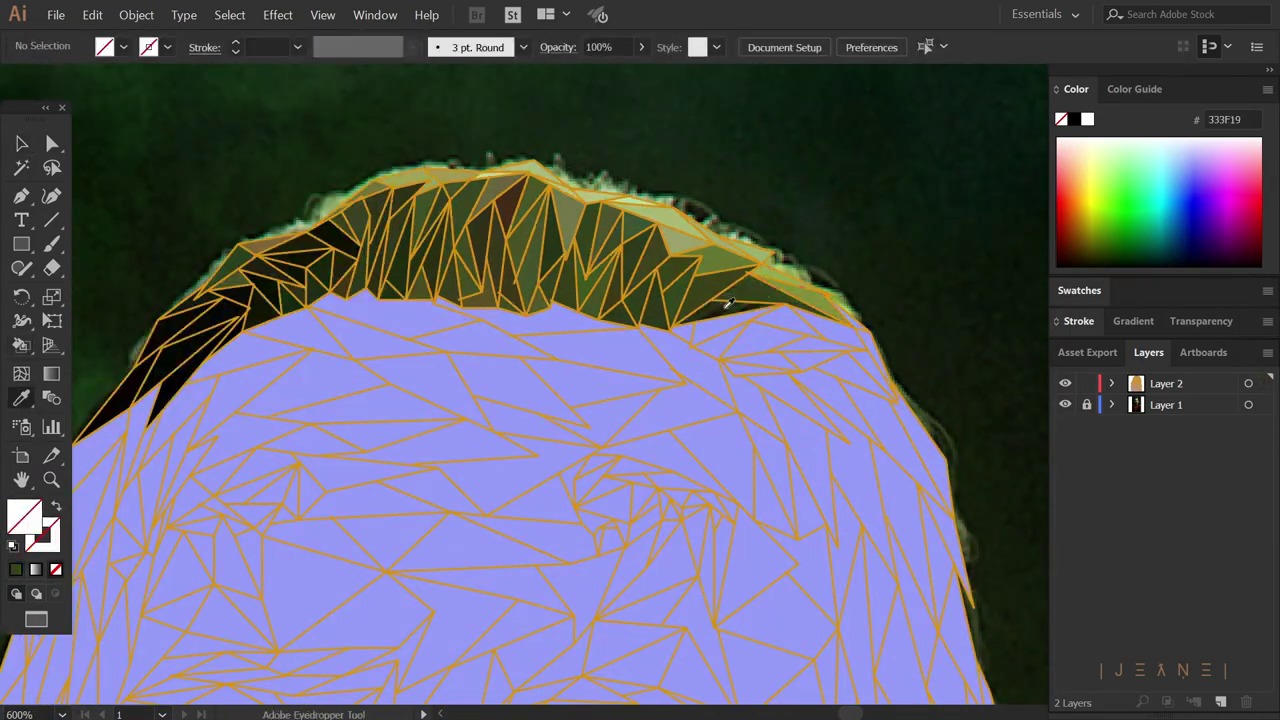
{"action": "left_click", "coordinate": [600, 345]}
{"action": "scroll", "coordinate": [450, 325], "scroll_direction": "down", "scroll_amount": 2}
{"action": "left_click_drag", "start_coordinate": [243, 329], "coordinate": [914, 363]}
- Finish the right-side hair and fill the forehead triangles with sampled light tan
{"action": "left_click", "coordinate": [855, 395], "text": "alt"}
{"action": "left_click_drag", "start_coordinate": [855, 395], "coordinate": [880, 600]}
{"action": "left_click", "coordinate": [620, 300], "text": "alt"}
{"action": "left_click_drag", "start_coordinate": [560, 350], "coordinate": [437, 356]}
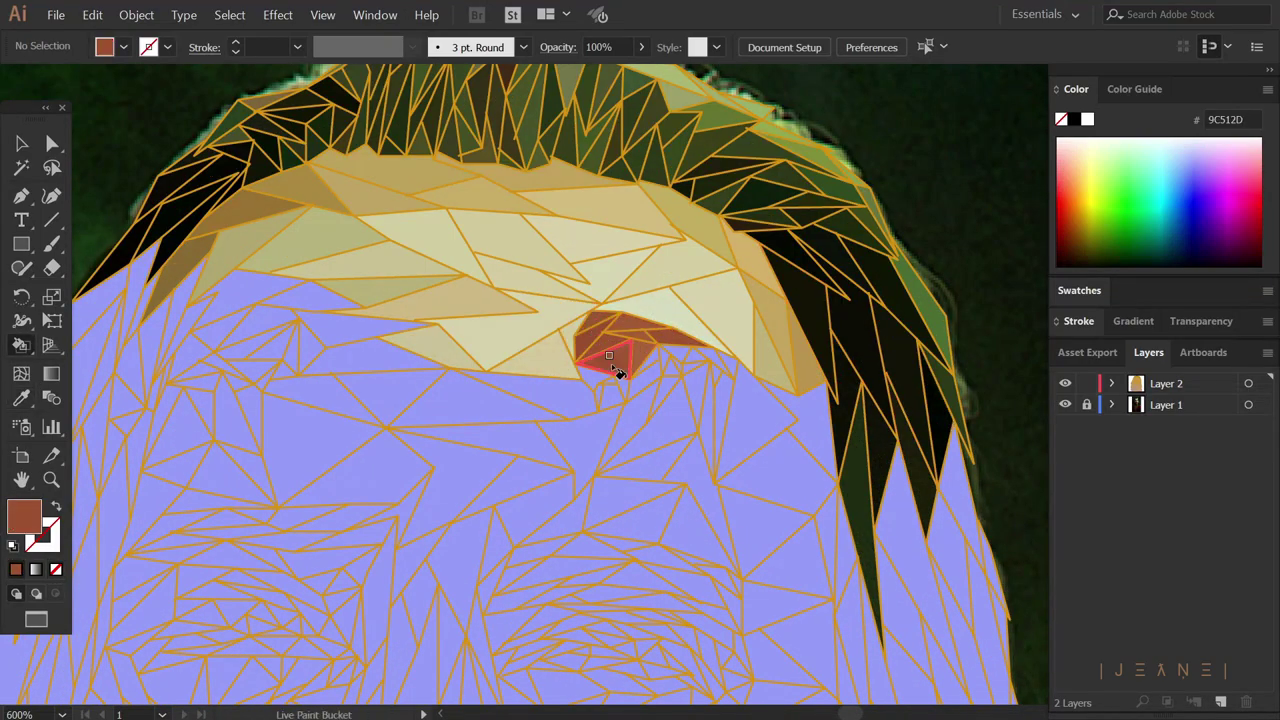
- Fill the eyebrow triangles brown and the left hair-strand triangles dark olive with sampled colours
{"action": "mouse_move", "coordinate": [611, 363]}
{"action": "left_mouse_down"}
{"action": "mouse_move", "coordinate": [673, 350]}
{"action": "mouse_move", "coordinate": [569, 400]}
{"action": "left_mouse_up"}
{"action": "scroll", "coordinate": [569, 400], "scroll_direction": "left", "scroll_amount": 5}
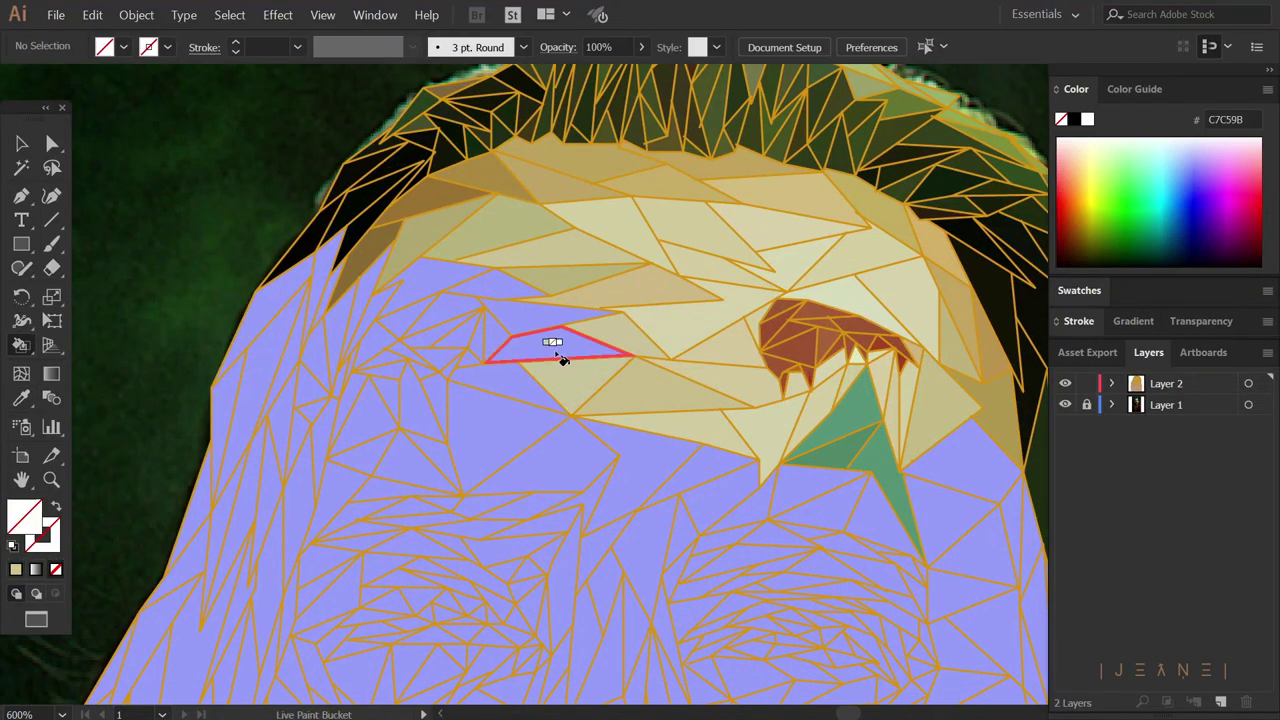
{"action": "left_click", "coordinate": [414, 318]}
{"action": "mouse_move", "coordinate": [330, 380]}
{"action": "left_mouse_down"}
{"action": "mouse_move", "coordinate": [320, 307]}
{"action": "mouse_move", "coordinate": [380, 449]}
{"action": "left_mouse_up"}
{"action": "left_click", "coordinate": [320, 307], "text": "alt"}
- Sample a dark hair colour from the photo and paint the nearby left hair faces with it
{"action": "key", "text": "ctrl+minus"}
{"action": "key", "text": "i"}
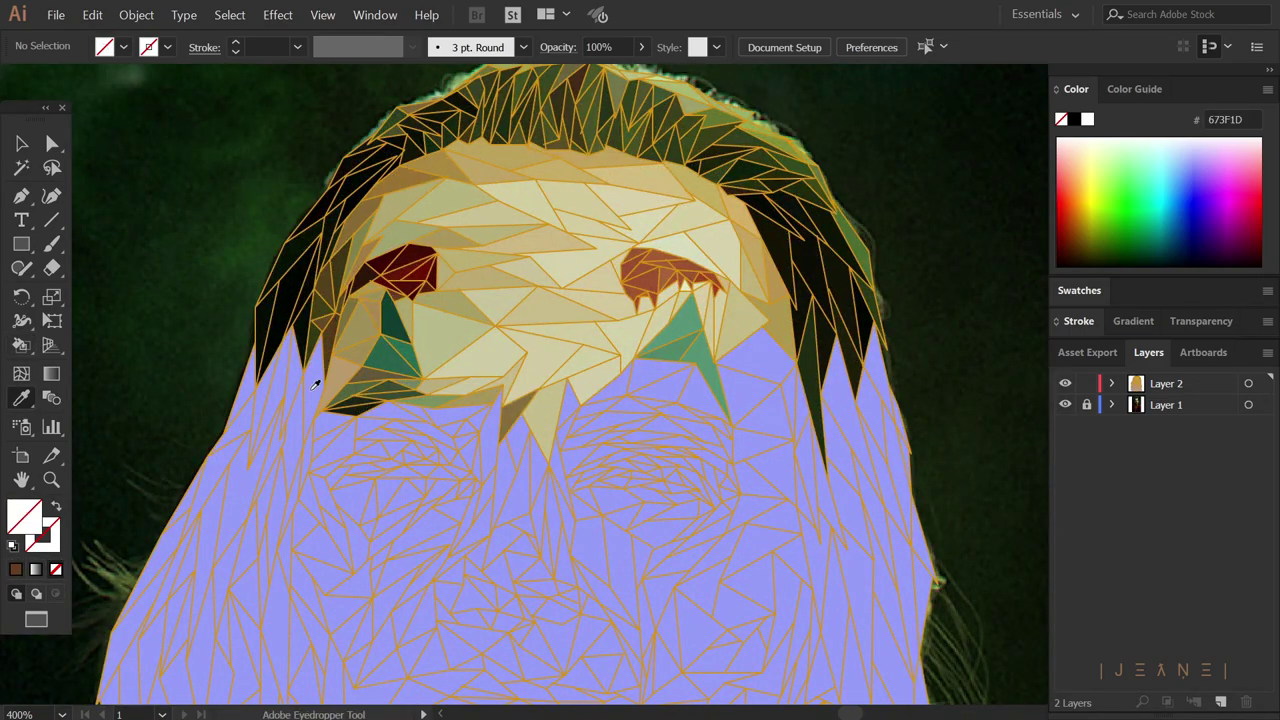
{"action": "left_click", "coordinate": [316, 384]}
{"action": "key", "text": "k"}
{"action": "left_click_drag", "start_coordinate": [316, 384], "coordinate": [334, 434]}
{"action": "scroll", "coordinate": [466, 397], "scroll_direction": "down", "scroll_amount": 2}
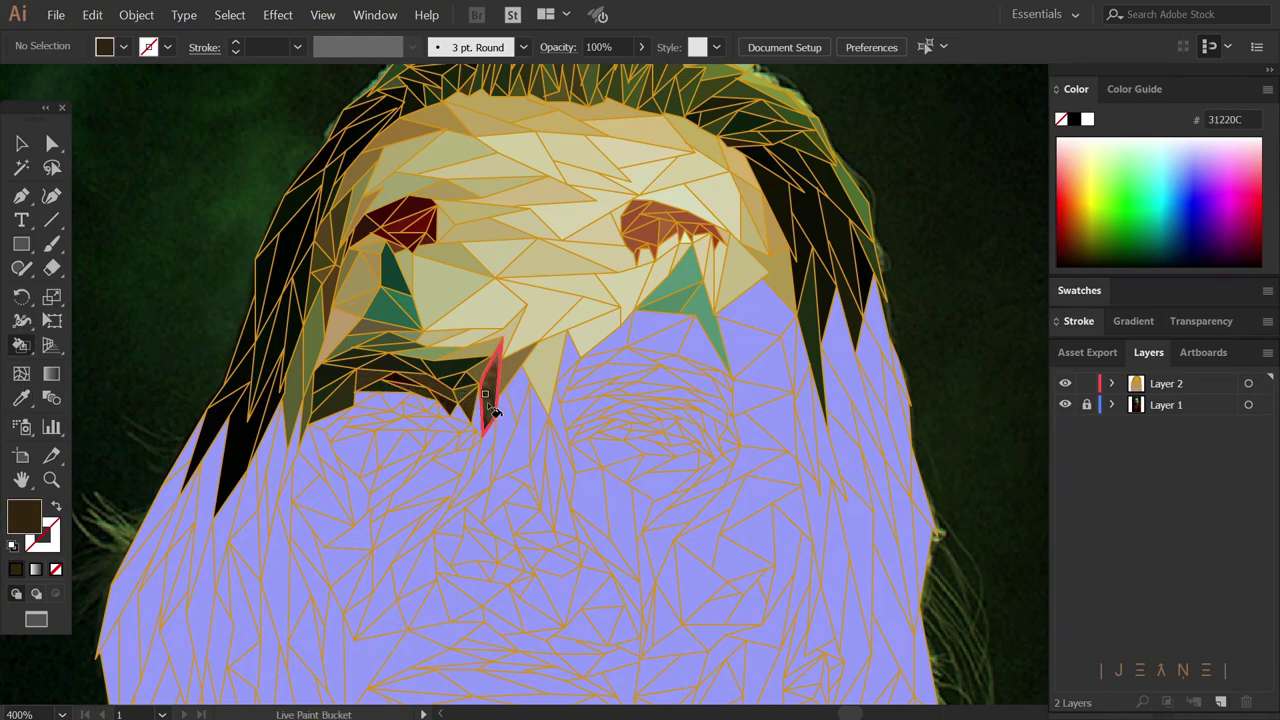
{"action": "scroll", "coordinate": [420, 415], "scroll_direction": "up", "scroll_amount": 1, "text": "alt"}
- Paint the lower-edge hair faces dark 0F1F14 and the faces below the nose light beige
{"action": "left_click", "coordinate": [452, 420]}
{"action": "key", "text": "k"}
{"action": "left_click_drag", "start_coordinate": [260, 430], "coordinate": [380, 440]}
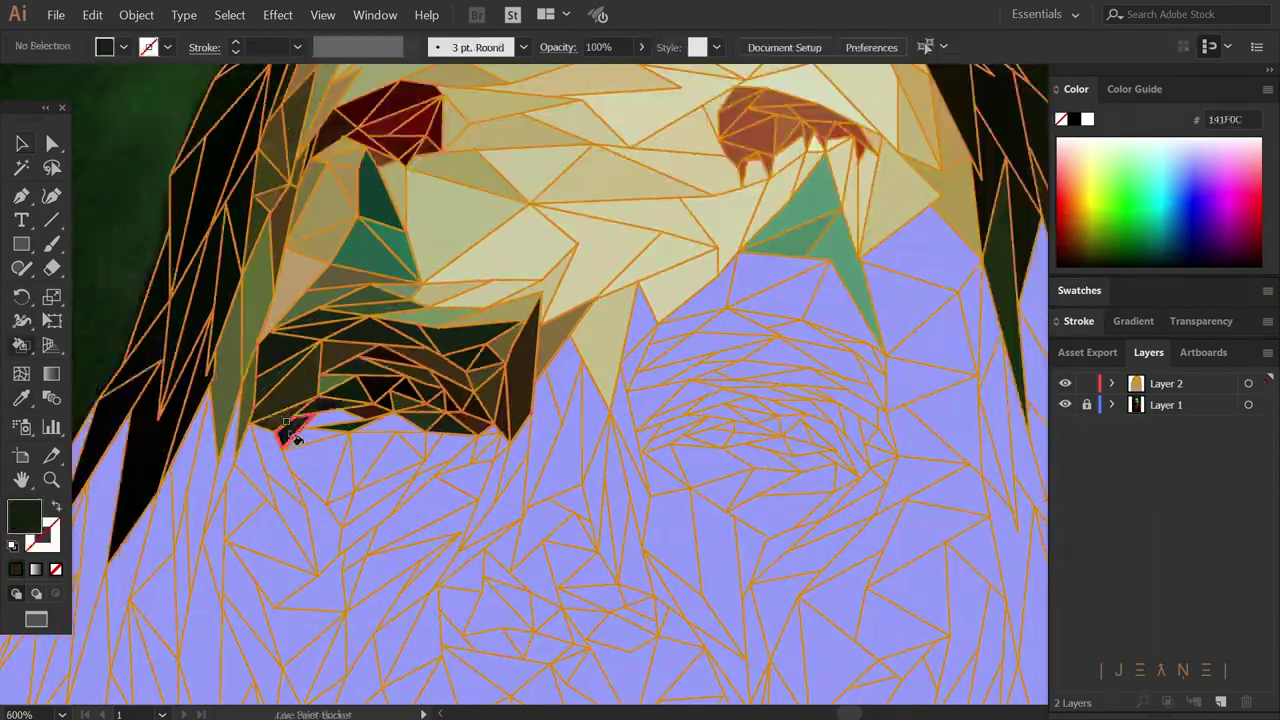
{"action": "left_click", "coordinate": [400, 424]}
{"action": "key", "text": "k"}
{"action": "scroll", "coordinate": [395, 470], "scroll_direction": "down", "scroll_amount": 1, "text": "alt"}
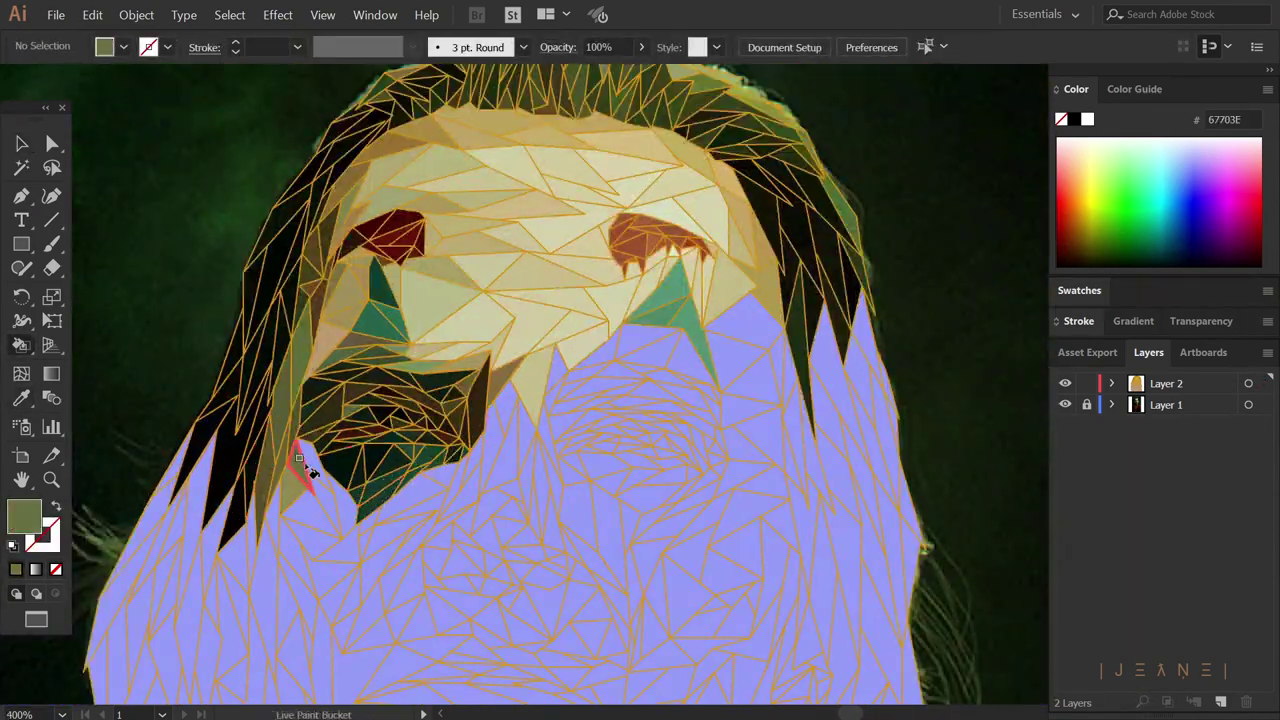
{"action": "left_click_drag", "start_coordinate": [468, 460], "coordinate": [543, 433]}
- Darken the green faces near the mouth and under the green patch, and fill one dark brown
{"action": "left_click", "coordinate": [580, 375]}
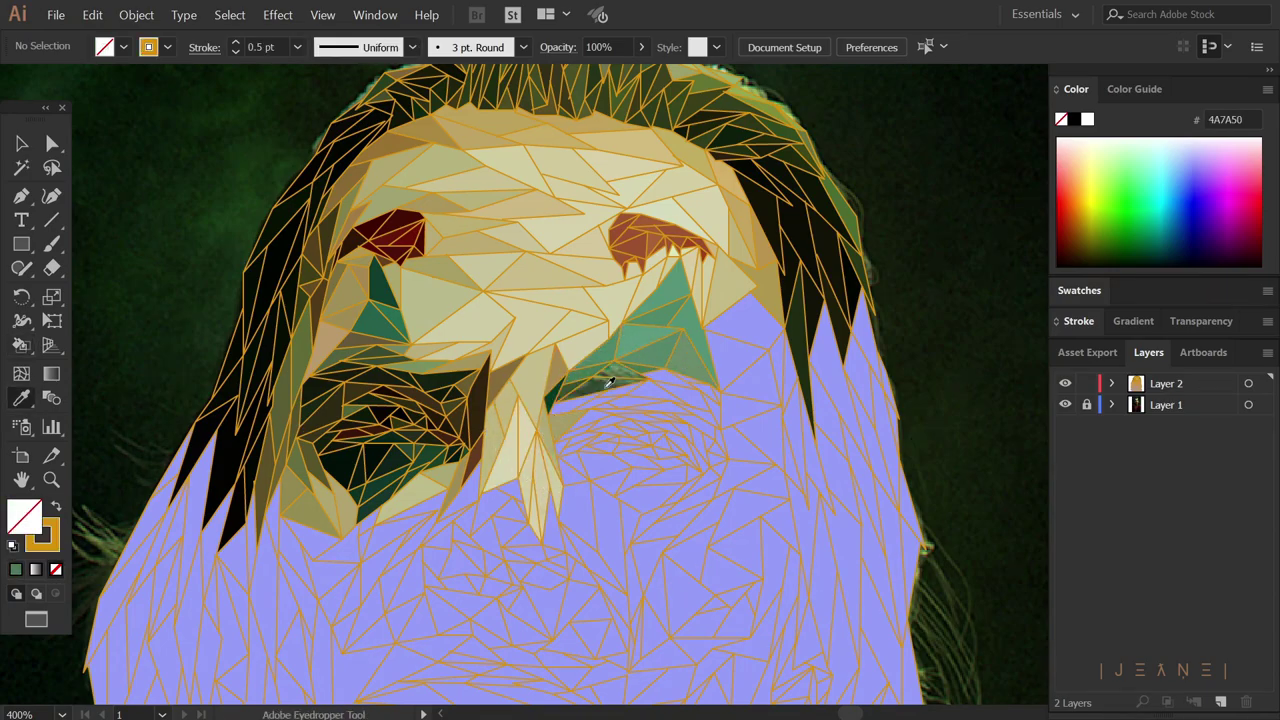
{"action": "key", "text": "k"}
{"action": "scroll", "coordinate": [580, 375], "scroll_direction": "up", "scroll_amount": 1, "text": "alt"}
{"action": "left_click_drag", "start_coordinate": [700, 390], "coordinate": [506, 409]}
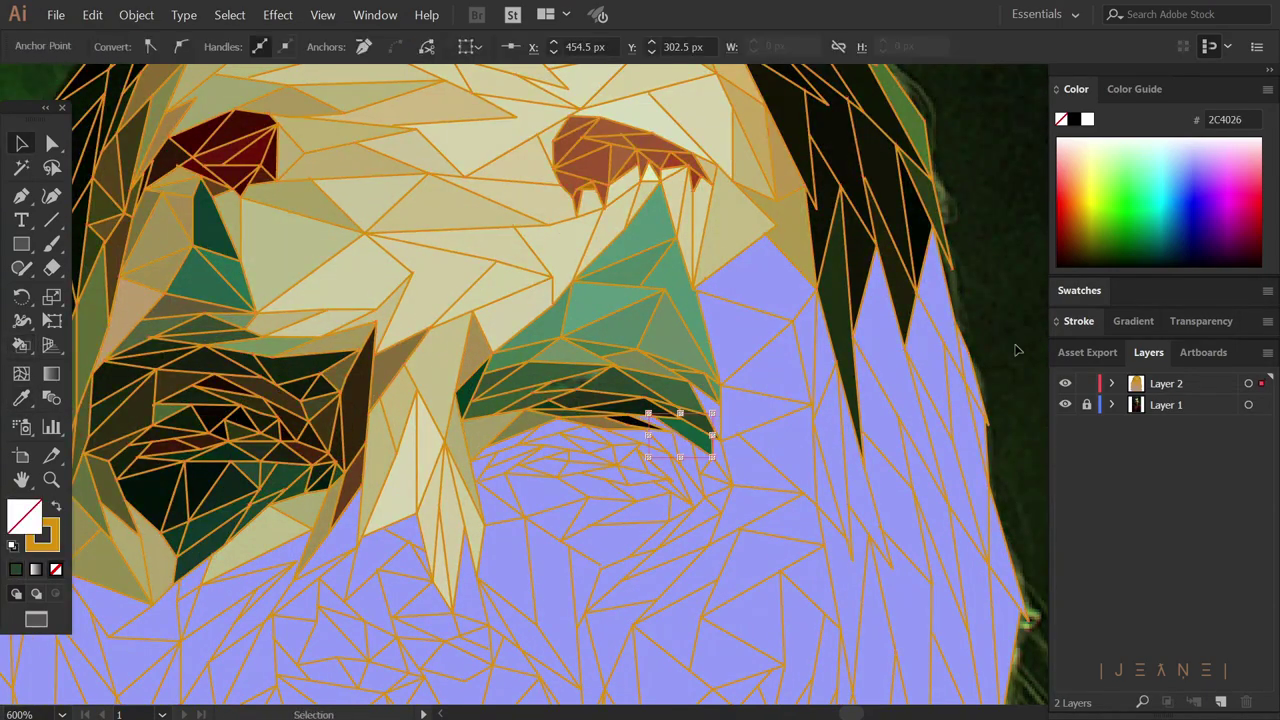
{"action": "left_click", "coordinate": [636, 444]}
{"action": "key", "text": "k"}
{"action": "left_click", "coordinate": [545, 492]}
{"action": "left_click", "coordinate": [590, 438]}
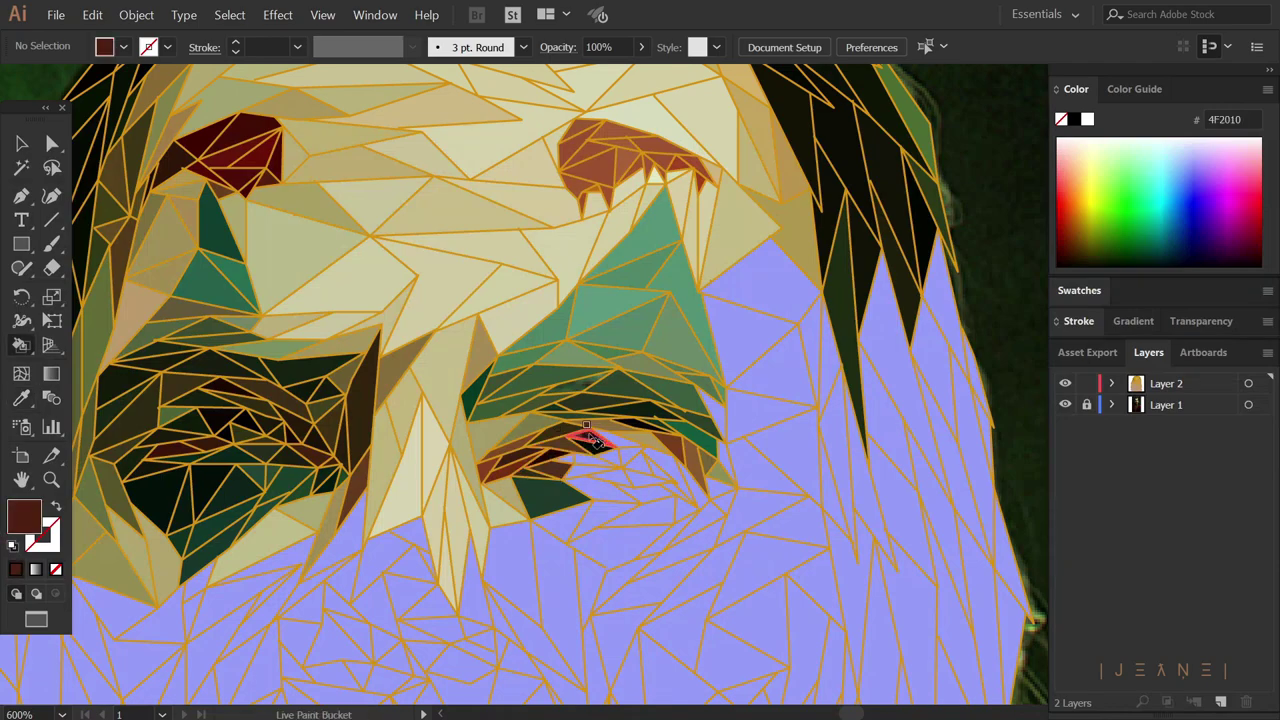
- Fill a face beside the nose near-black, faces beside the right hair dark, and the mouth dark red
{"action": "left_click", "coordinate": [678, 487]}
{"action": "scroll", "coordinate": [643, 466], "scroll_direction": "down", "scroll_amount": 1, "text": "alt"}
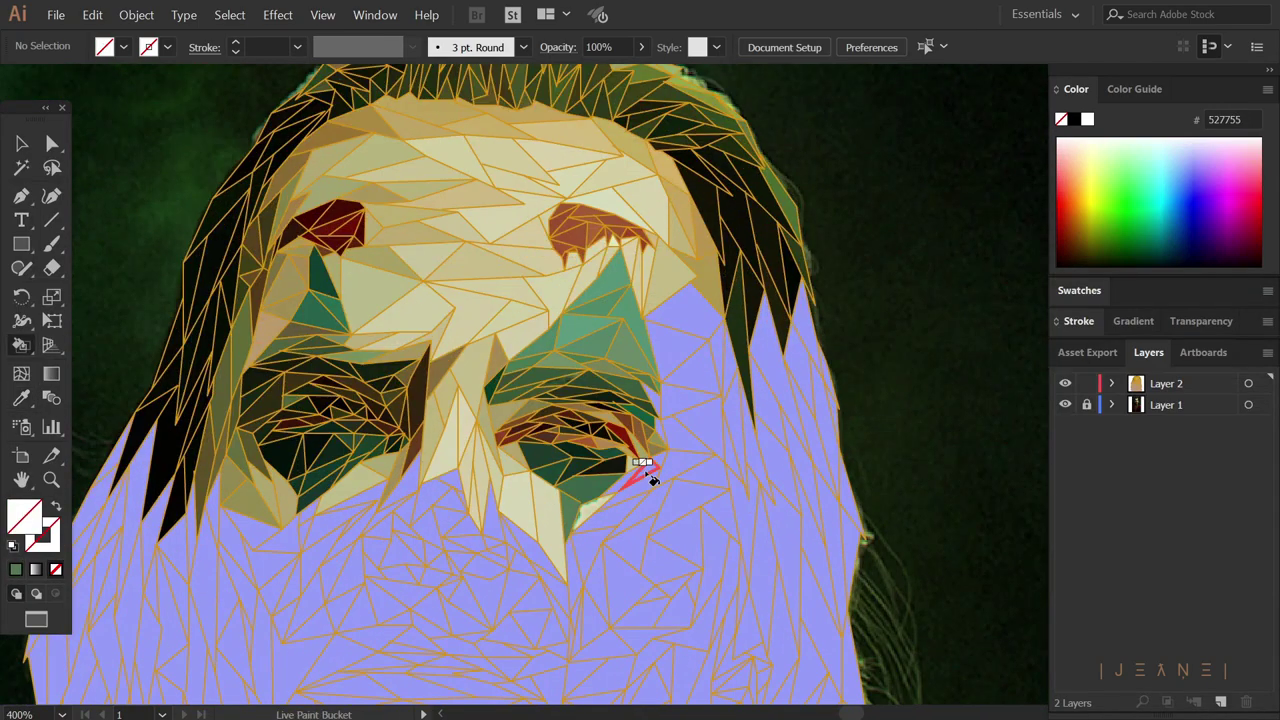
{"action": "left_click", "coordinate": [822, 375], "text": "alt"}
{"action": "scroll", "coordinate": [640, 440], "scroll_direction": "down", "scroll_amount": 2}
{"action": "left_click", "coordinate": [600, 405], "text": "alt"}
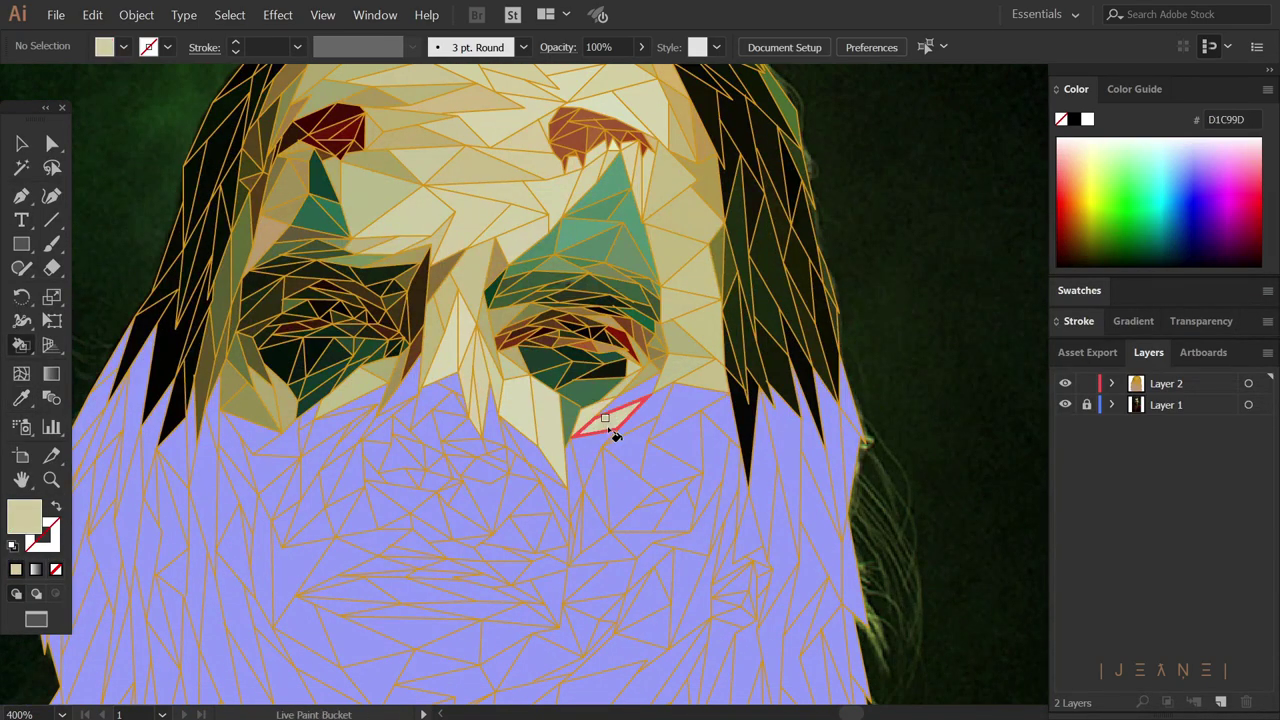
{"action": "left_click", "coordinate": [760, 450]}
{"action": "scroll", "coordinate": [800, 500], "scroll_direction": "down", "scroll_amount": 1}
{"action": "left_click", "coordinate": [660, 450]}
- Paint the faces around the mouth dark, a face below the nose pale olive, and the lips dark red
{"action": "left_click", "coordinate": [500, 367], "text": "alt"}
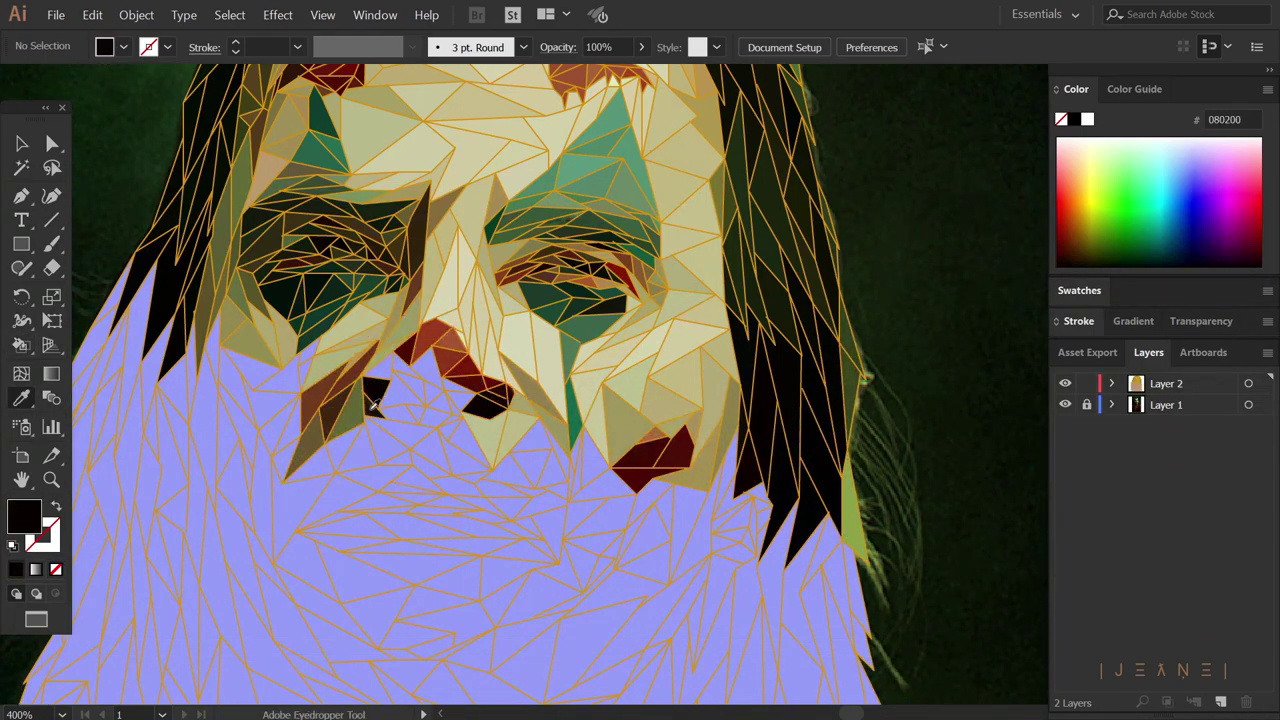
{"action": "left_click_drag", "start_coordinate": [372, 405], "coordinate": [455, 398]}
{"action": "left_click", "coordinate": [461, 405], "text": "alt"}
{"action": "left_click", "coordinate": [570, 457], "text": "alt"}
{"action": "scroll", "coordinate": [570, 457], "scroll_direction": "down", "scroll_amount": 1}
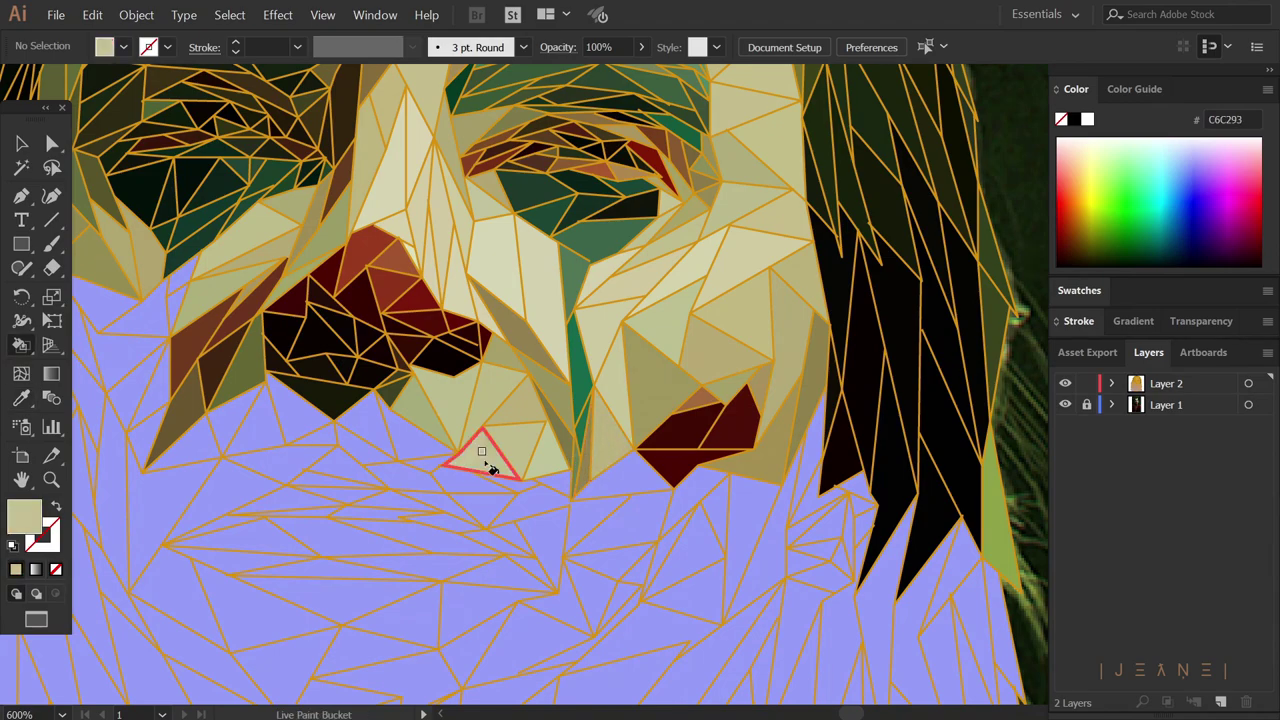
{"action": "left_click_drag", "start_coordinate": [645, 515], "coordinate": [460, 465]}
{"action": "left_click", "coordinate": [460, 465], "text": "alt"}
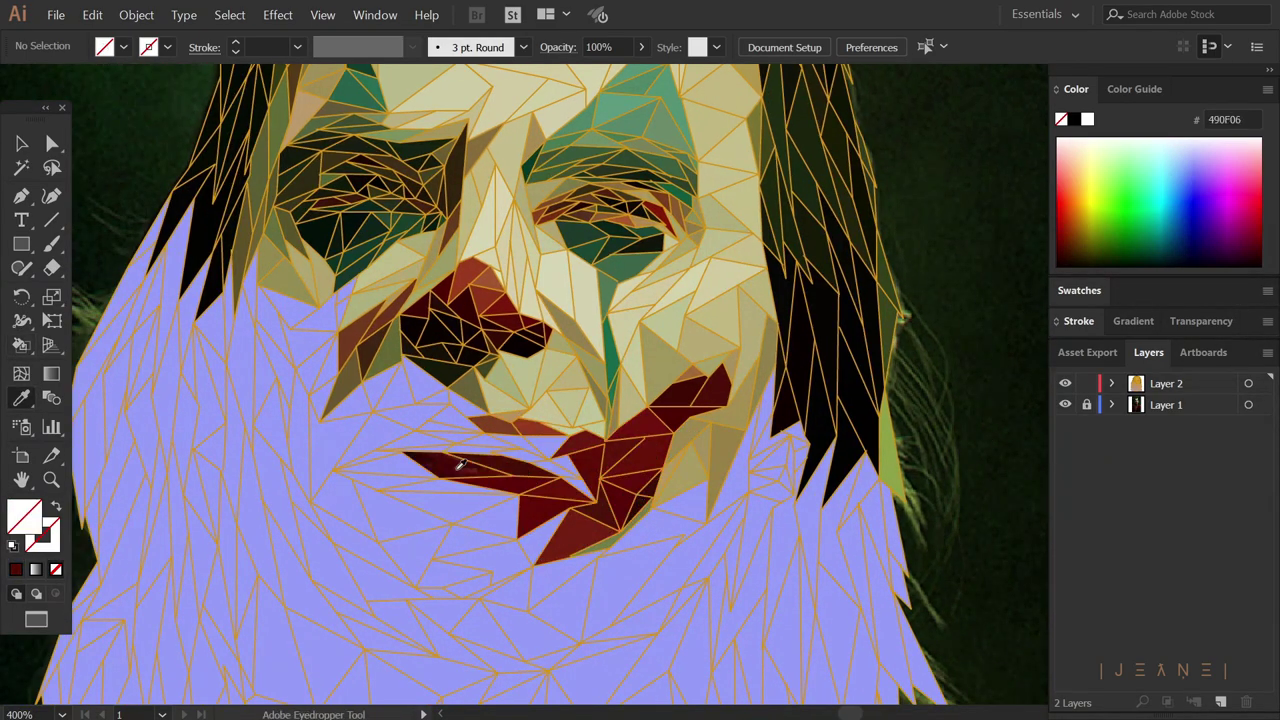
- Paint the faces left of the mouth olive and dark, and the chin faces olive
{"action": "mouse_move", "coordinate": [461, 405]}
{"action": "left_mouse_down"}
{"action": "mouse_move", "coordinate": [340, 460]}
{"action": "mouse_move", "coordinate": [295, 443]}
{"action": "left_mouse_up"}
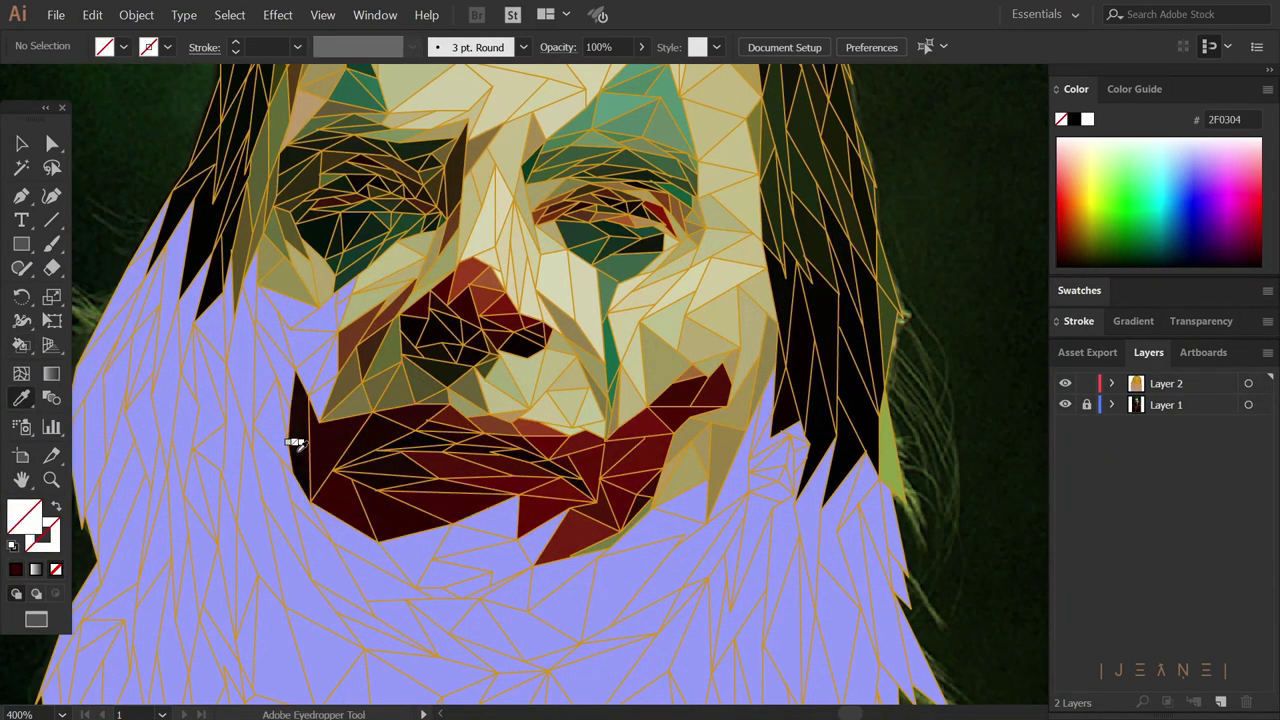
{"action": "scroll", "coordinate": [295, 443], "scroll_direction": "left", "scroll_amount": 3}
{"action": "mouse_move", "coordinate": [440, 290]}
{"action": "left_mouse_down"}
{"action": "mouse_move", "coordinate": [463, 352]}
{"action": "mouse_move", "coordinate": [280, 220]}
{"action": "mouse_move", "coordinate": [250, 460]}
{"action": "mouse_move", "coordinate": [329, 423]}
{"action": "mouse_move", "coordinate": [389, 554]}
{"action": "left_mouse_up"}
{"action": "scroll", "coordinate": [389, 554], "scroll_direction": "down", "scroll_amount": 3}
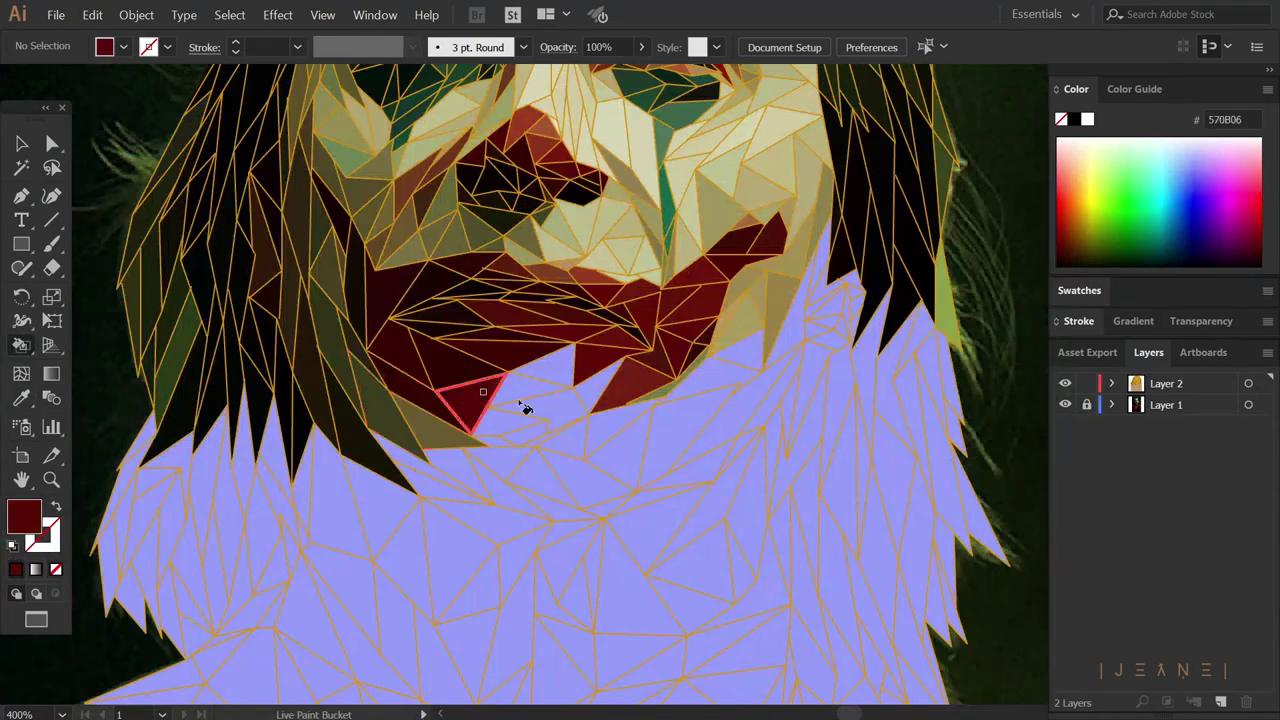
{"action": "left_click_drag", "start_coordinate": [506, 460], "coordinate": [657, 422]}
- Sample a brown and paint the side hair and neck faces dark, green and brown
{"action": "scroll", "coordinate": [657, 422], "scroll_direction": "right", "scroll_amount": 3}
{"action": "left_click", "coordinate": [645, 324], "text": "alt"}
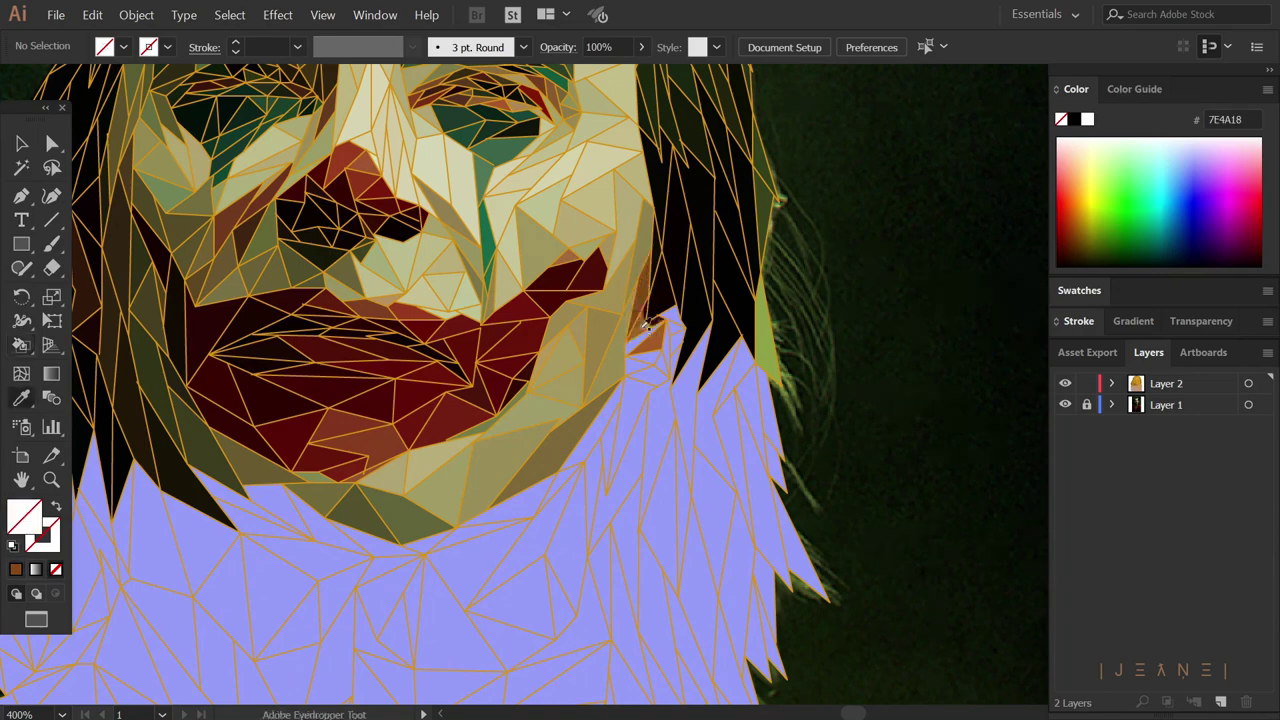
{"action": "key", "text": "k"}
{"action": "mouse_move", "coordinate": [669, 362]}
{"action": "left_mouse_down"}
{"action": "mouse_move", "coordinate": [729, 429]}
{"action": "mouse_move", "coordinate": [583, 480]}
{"action": "mouse_move", "coordinate": [604, 580]}
{"action": "left_mouse_up"}
- Paint the remaining hair, neck and left collar faces dark
{"action": "scroll", "coordinate": [605, 580], "scroll_direction": "down", "scroll_amount": 1}
{"action": "mouse_move", "coordinate": [731, 491]}
{"action": "left_mouse_down"}
{"action": "mouse_move", "coordinate": [600, 480]}
{"action": "mouse_move", "coordinate": [460, 425]}
{"action": "mouse_move", "coordinate": [263, 286]}
{"action": "mouse_move", "coordinate": [251, 414]}
{"action": "mouse_move", "coordinate": [365, 350]}
{"action": "mouse_move", "coordinate": [329, 449]}
{"action": "mouse_move", "coordinate": [337, 549]}
{"action": "left_mouse_up"}
{"action": "scroll", "coordinate": [415, 380], "scroll_direction": "left", "scroll_amount": 2}
{"action": "scroll", "coordinate": [415, 380], "scroll_direction": "down", "scroll_amount": 1}
{"action": "scroll", "coordinate": [337, 549], "scroll_direction": "down", "scroll_amount": 1}
{"action": "scroll", "coordinate": [337, 549], "scroll_direction": "right", "scroll_amount": 1}
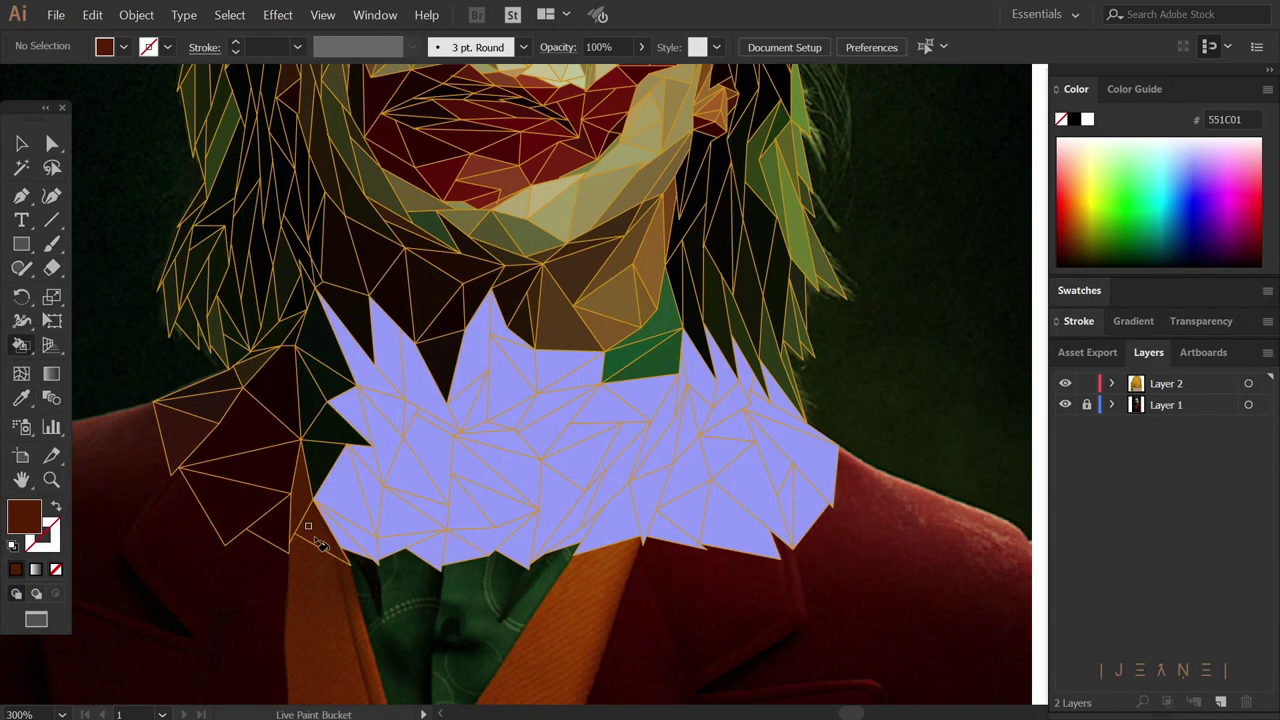
{"action": "key", "text": "i"}
{"action": "left_click", "coordinate": [396, 412]}
{"action": "key", "text": "k"}
{"action": "mouse_move", "coordinate": [396, 412]}
{"action": "left_mouse_down"}
{"action": "mouse_move", "coordinate": [450, 420]}
{"action": "mouse_move", "coordinate": [457, 514]}
{"action": "mouse_move", "coordinate": [457, 486]}
{"action": "mouse_move", "coordinate": [658, 403]}
{"action": "mouse_move", "coordinate": [560, 470]}
{"action": "mouse_move", "coordinate": [680, 380]}
{"action": "mouse_move", "coordinate": [689, 466]}
{"action": "left_mouse_up"}
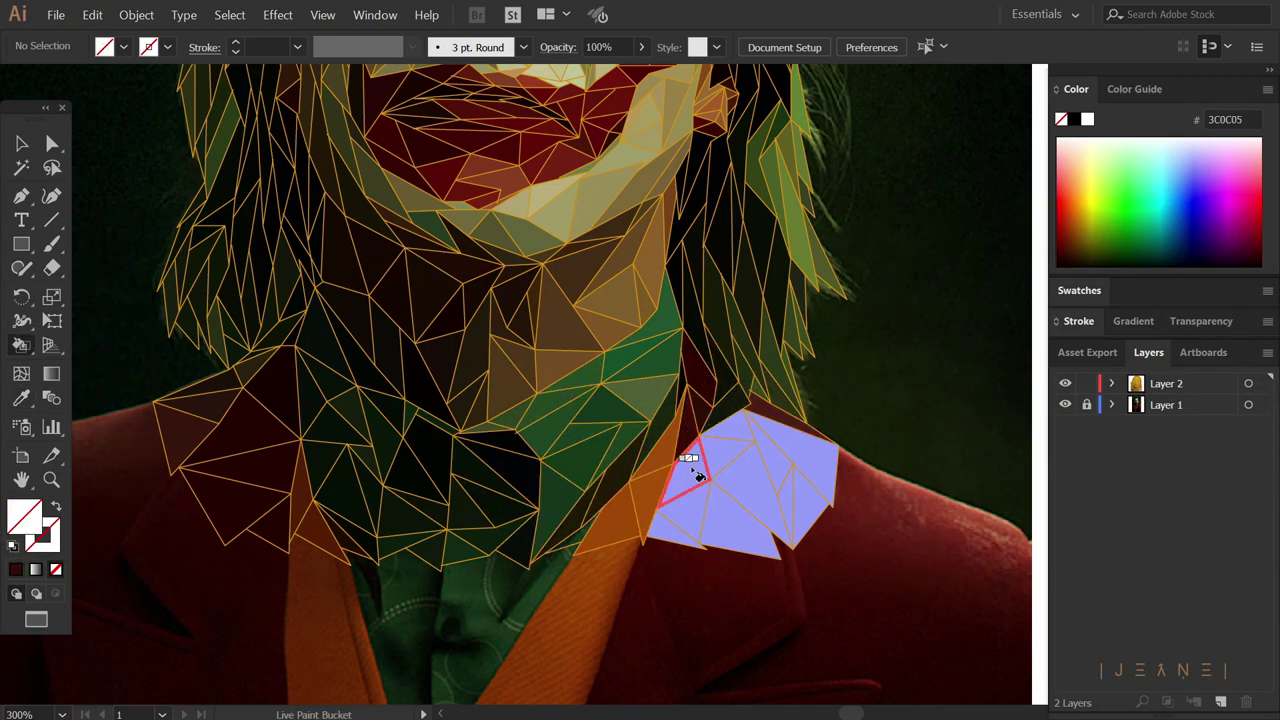
- Fill the last lavender collar face dark red and hide the reference photo layer
{"action": "key", "text": "i"}
{"action": "left_click", "coordinate": [740, 425]}
{"action": "key", "text": "k"}
{"action": "left_click", "coordinate": [772, 440]}
{"action": "key", "text": "ctrl+minus"}
{"action": "key", "text": "ctrl+minus"}
{"action": "left_click", "coordinate": [1065, 404]}
{"action": "left_click", "coordinate": [1065, 404]}
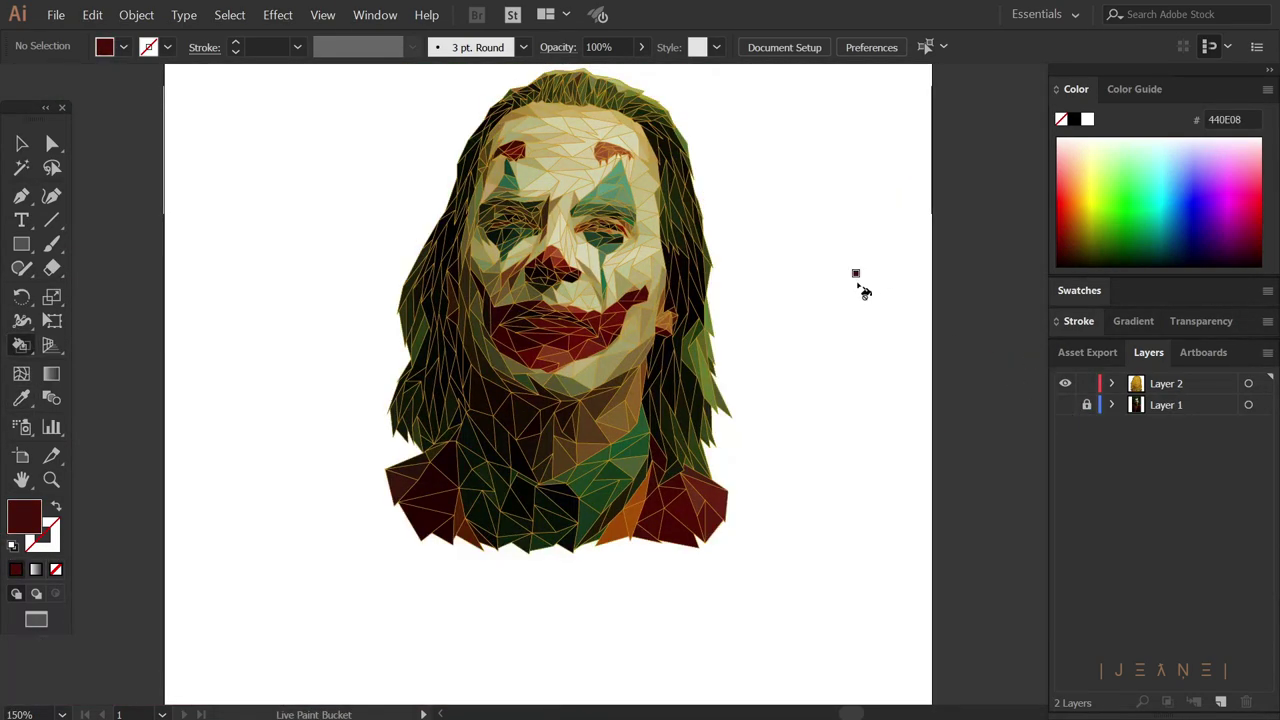
- Set the whole portrait's stroke to None and draw a rectangle covering the artboard
{"action": "key", "text": "ctrl+plus"}
{"action": "key", "text": "v"}
{"action": "key", "text": "ctrl+a"}
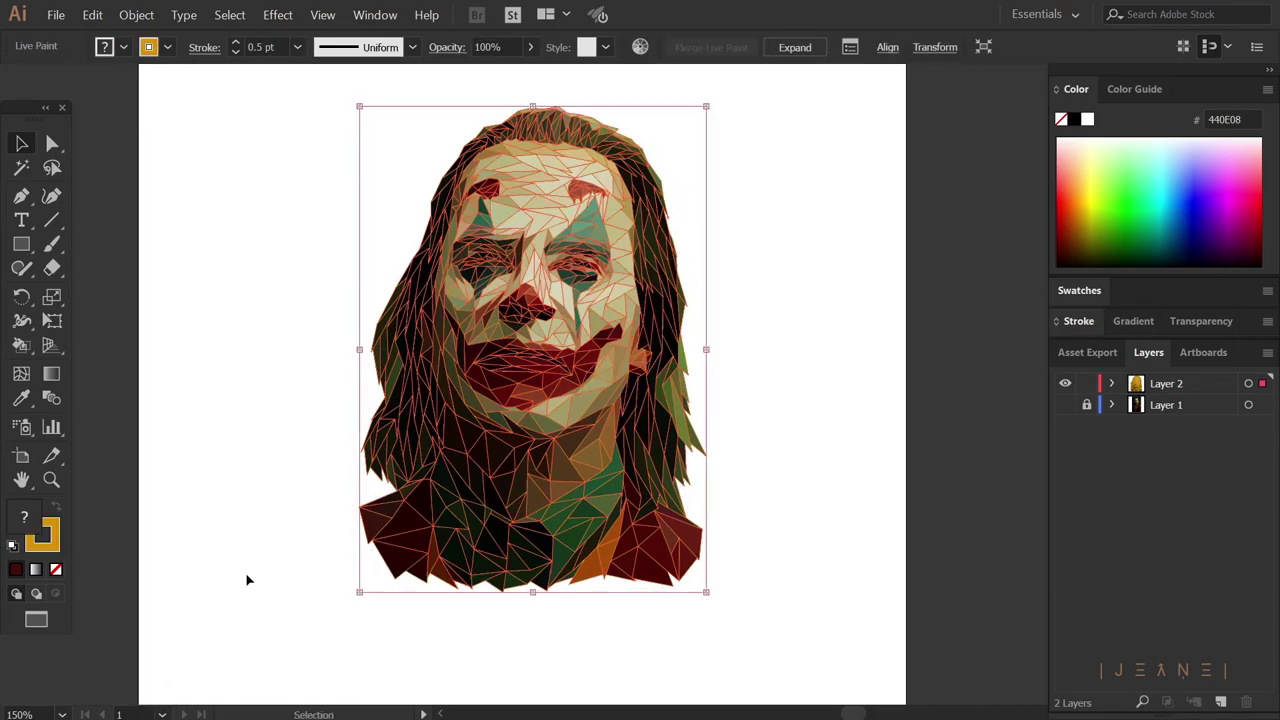
{"action": "left_click", "coordinate": [56, 569]}
{"action": "left_click", "coordinate": [209, 446]}
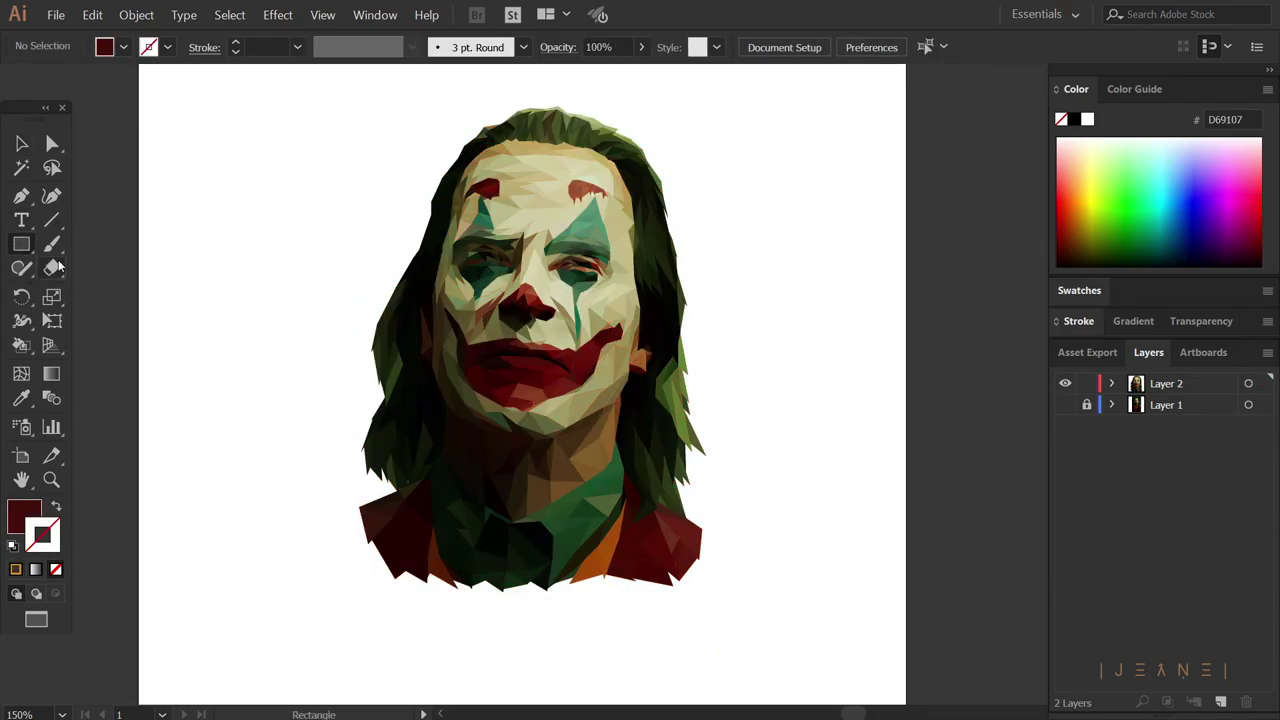
{"action": "left_click_drag", "start_coordinate": [670, 341], "coordinate": [786, 641]}
- Send the rectangle behind the portrait and give it a linear gradient fill
{"action": "key", "text": "ctrl+shift+bracketleft"}
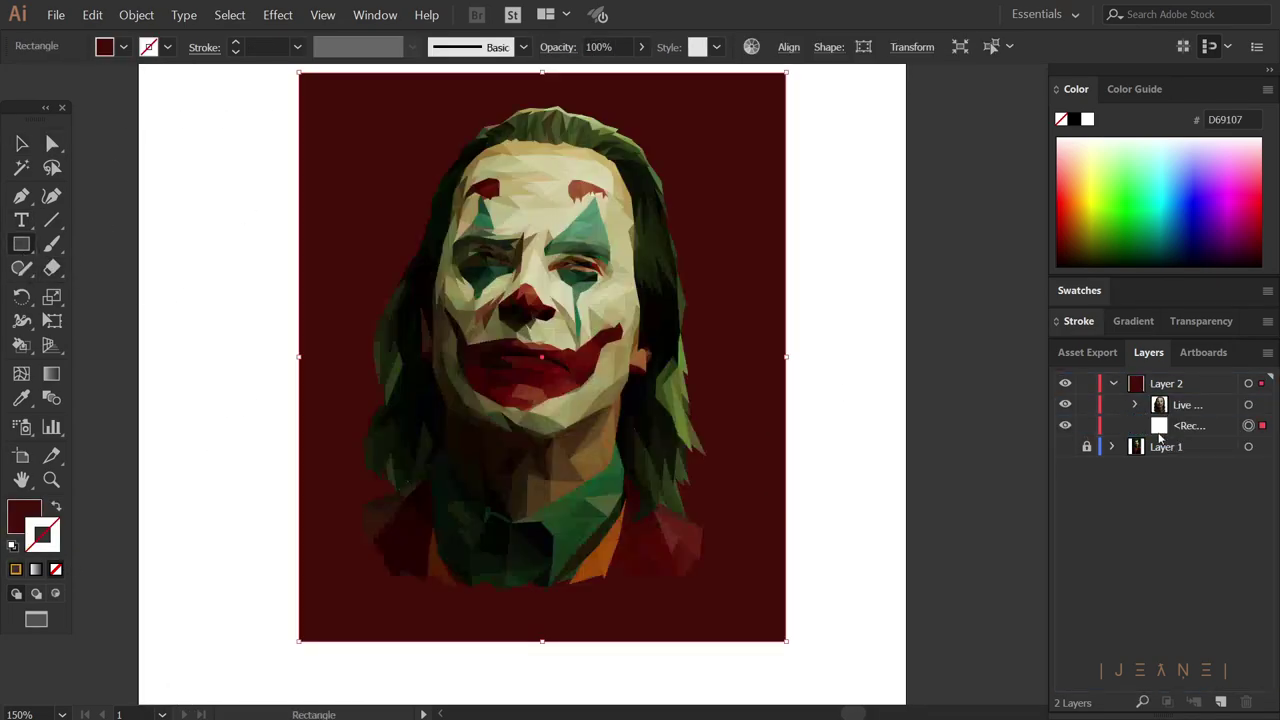
{"action": "left_click", "coordinate": [22, 144]}
{"action": "left_click", "coordinate": [700, 205]}
{"action": "key", "text": "period"}
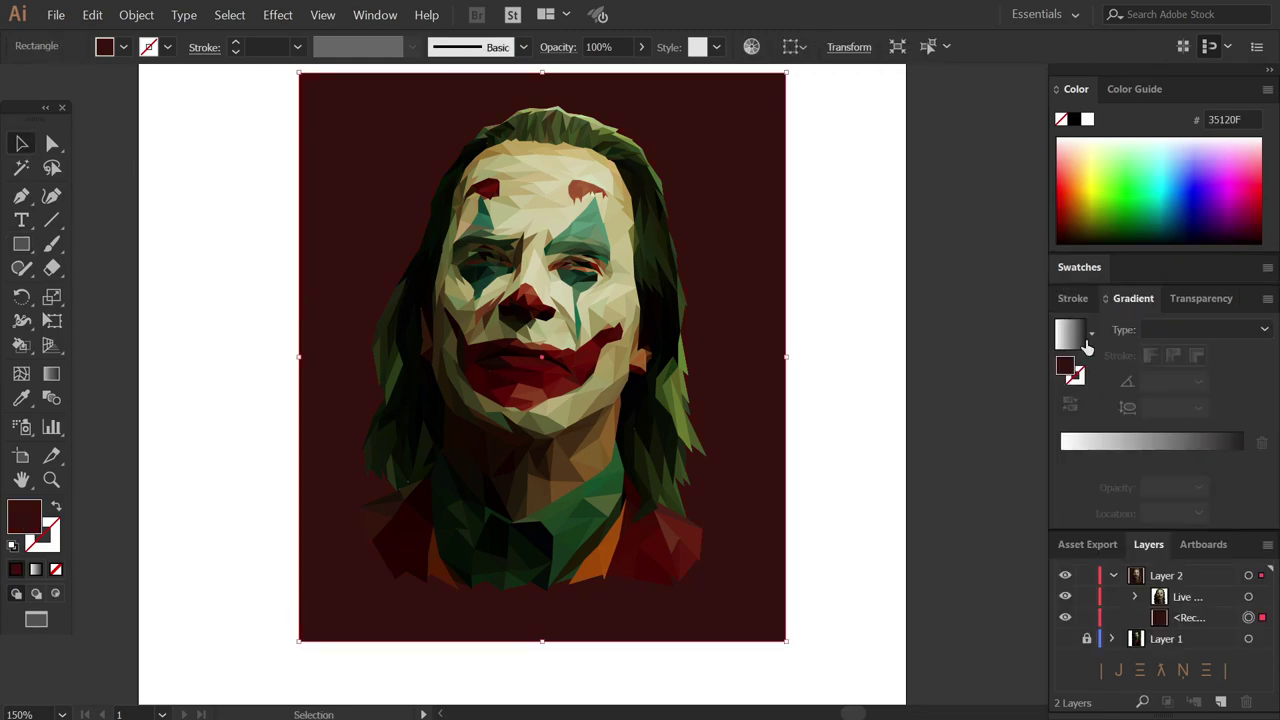
{"action": "left_click", "coordinate": [1205, 329]}
{"action": "left_click", "coordinate": [1168, 341]}
{"action": "left_click", "coordinate": [1205, 329]}
{"action": "left_click", "coordinate": [1165, 322]}
- Recolour the gradient stops: the end stop red and the start stop near-black
{"action": "double_click", "coordinate": [1242, 458]}
{"action": "left_click", "coordinate": [1177, 240]}
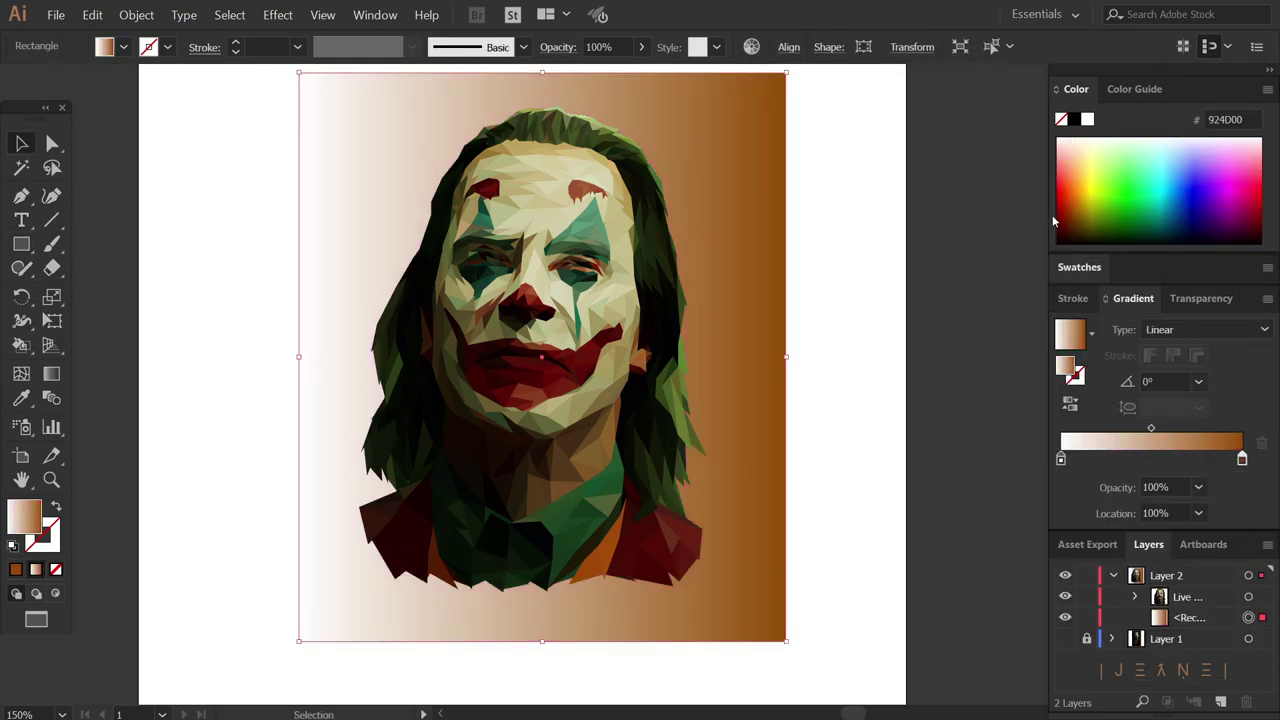
{"action": "left_click", "coordinate": [1244, 228]}
{"action": "left_click", "coordinate": [1061, 458]}
{"action": "double_click", "coordinate": [1061, 458]}
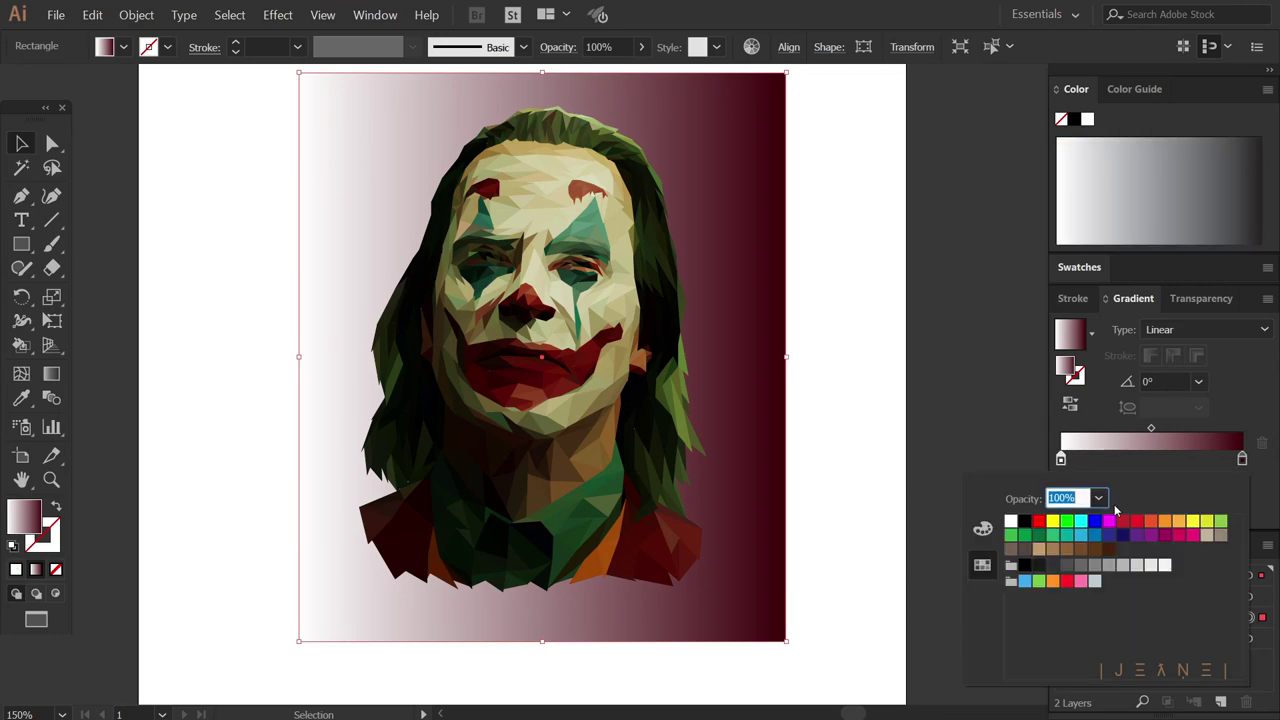
{"action": "left_click", "coordinate": [1240, 224]}
{"action": "left_click_drag", "start_coordinate": [1240, 224], "coordinate": [1205, 238]}
- Reselect the background rectangle and change the gradient's start colour to a deep purple
{"action": "left_click", "coordinate": [871, 160]}
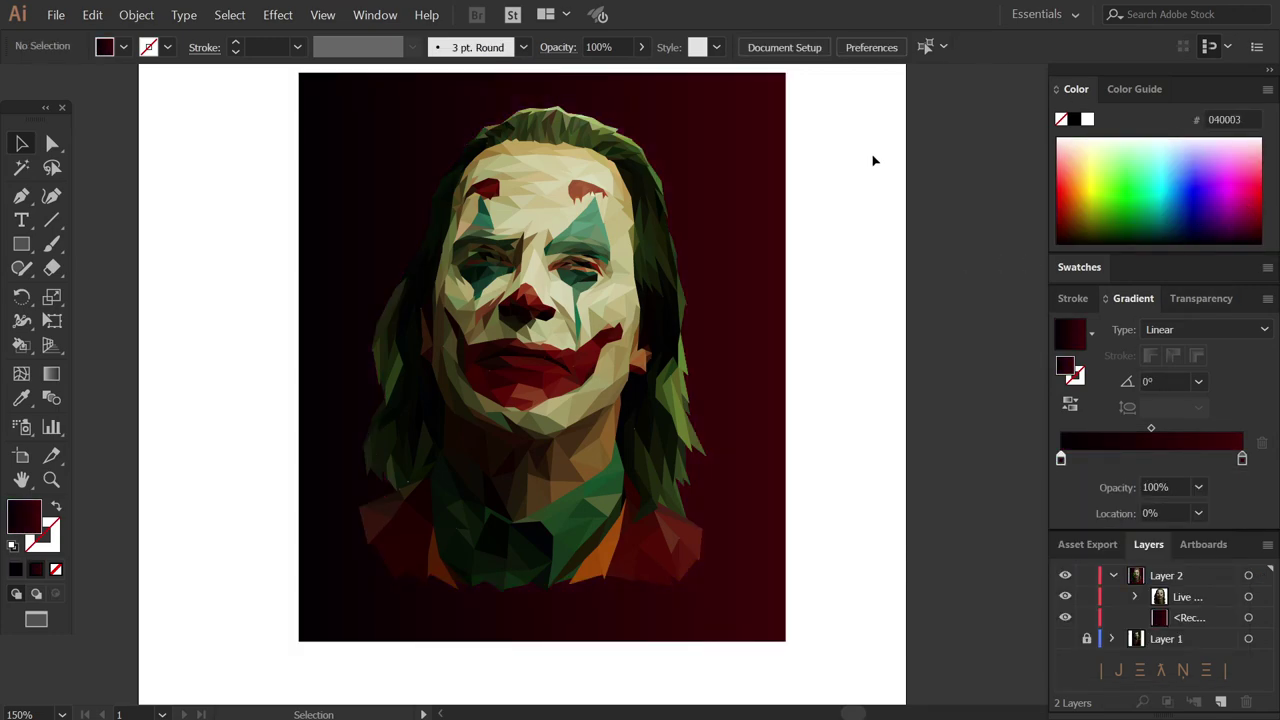
{"action": "key", "text": "ctrl+1"}
{"action": "left_click_drag", "start_coordinate": [760, 247], "coordinate": [795, 269]}
{"action": "left_click", "coordinate": [1248, 617]}
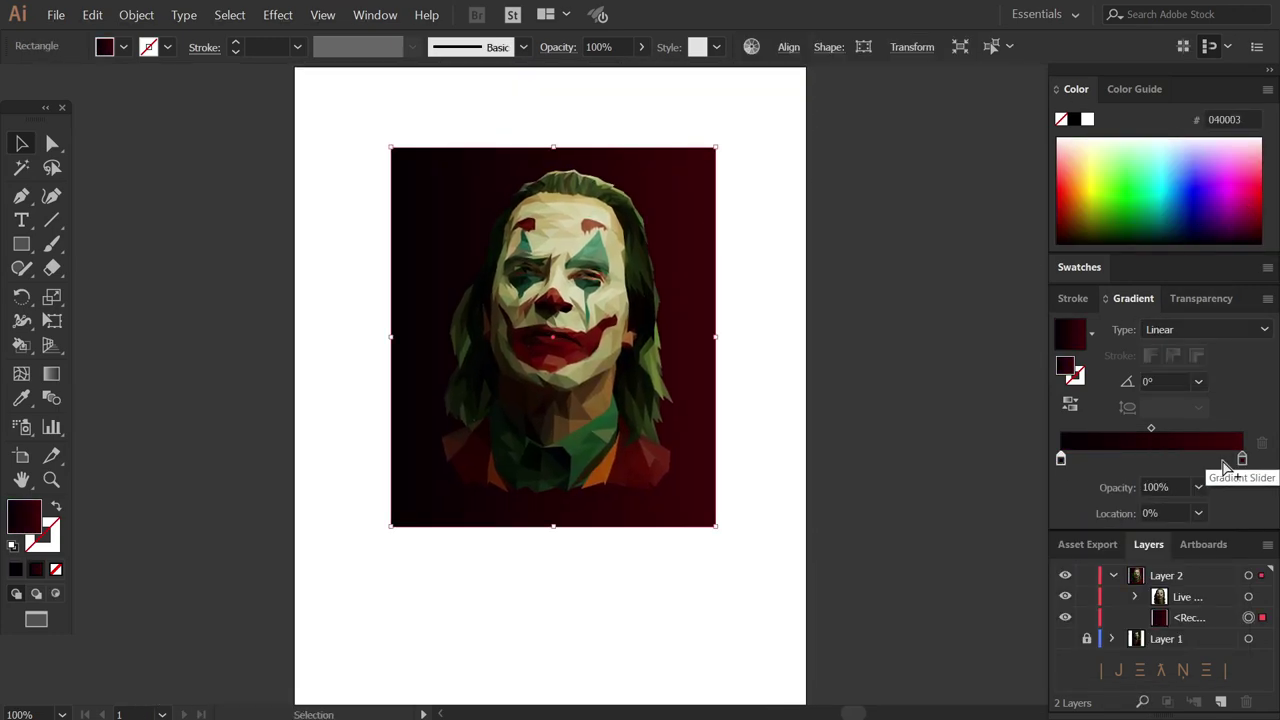
{"action": "left_click", "coordinate": [1061, 458]}
{"action": "left_click", "coordinate": [1246, 230]}
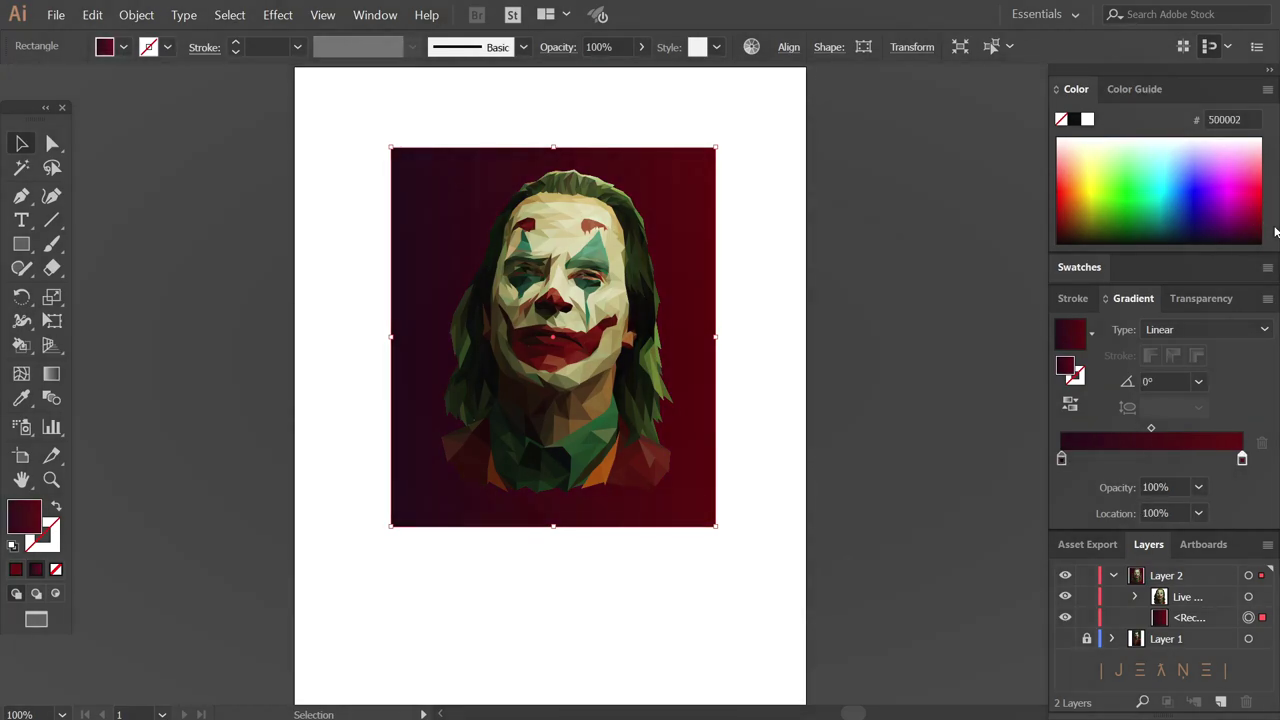